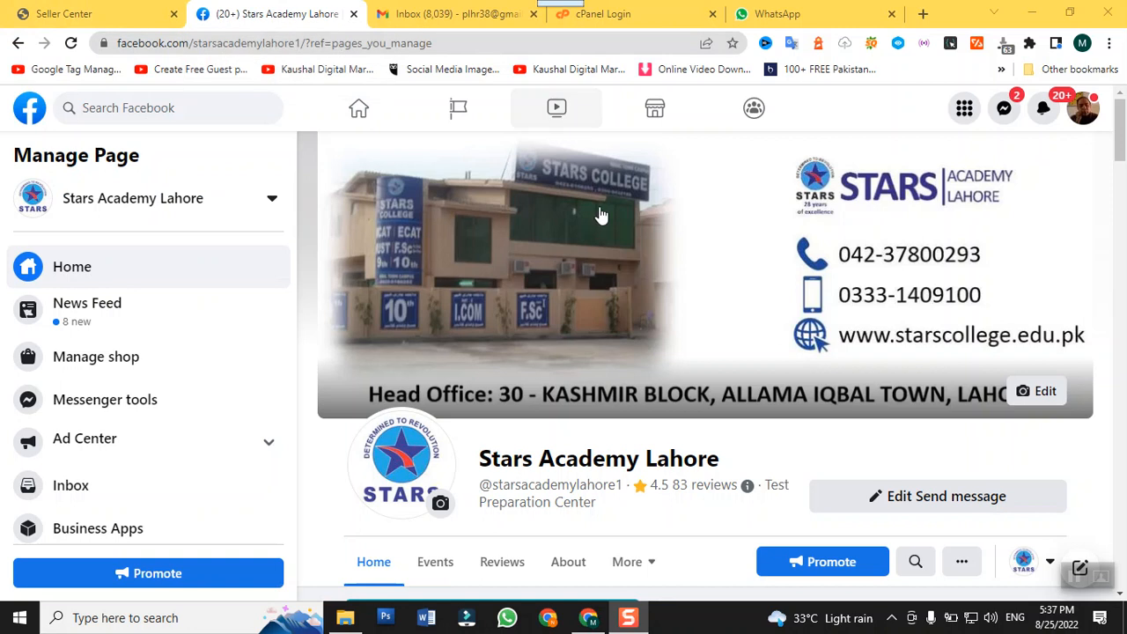
- Switch to File Explorer and open the STARS ACADEMY folder inside DATA-2020-22
{"action": "scroll", "coordinate": [476, 194], "scroll_direction": "down", "scroll_amount": 3}
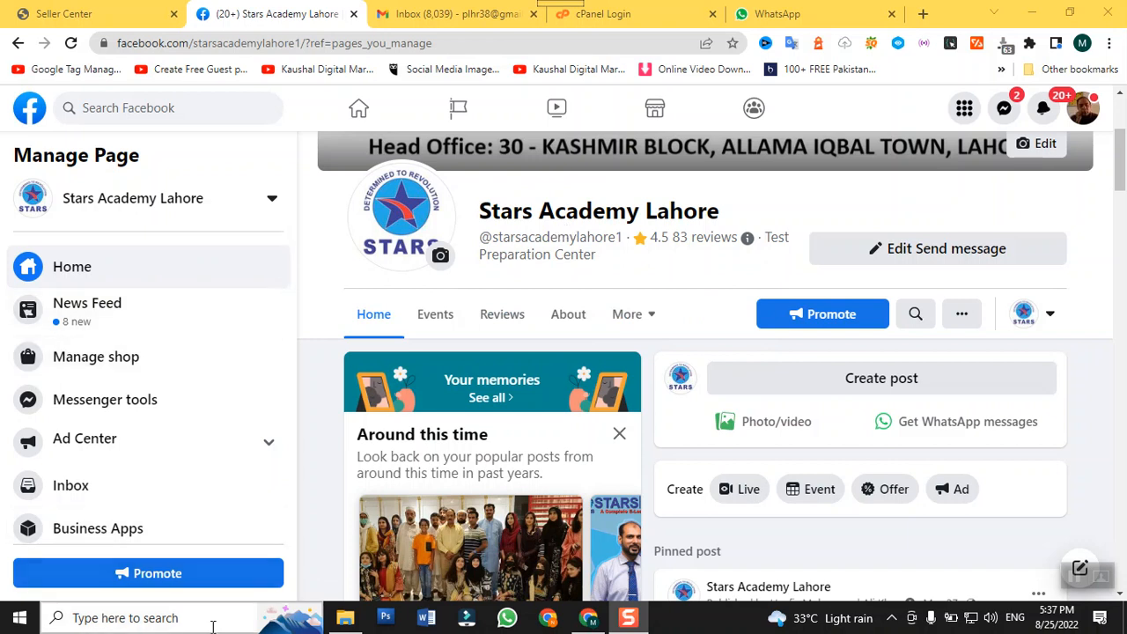
{"action": "left_click", "coordinate": [355, 622]}
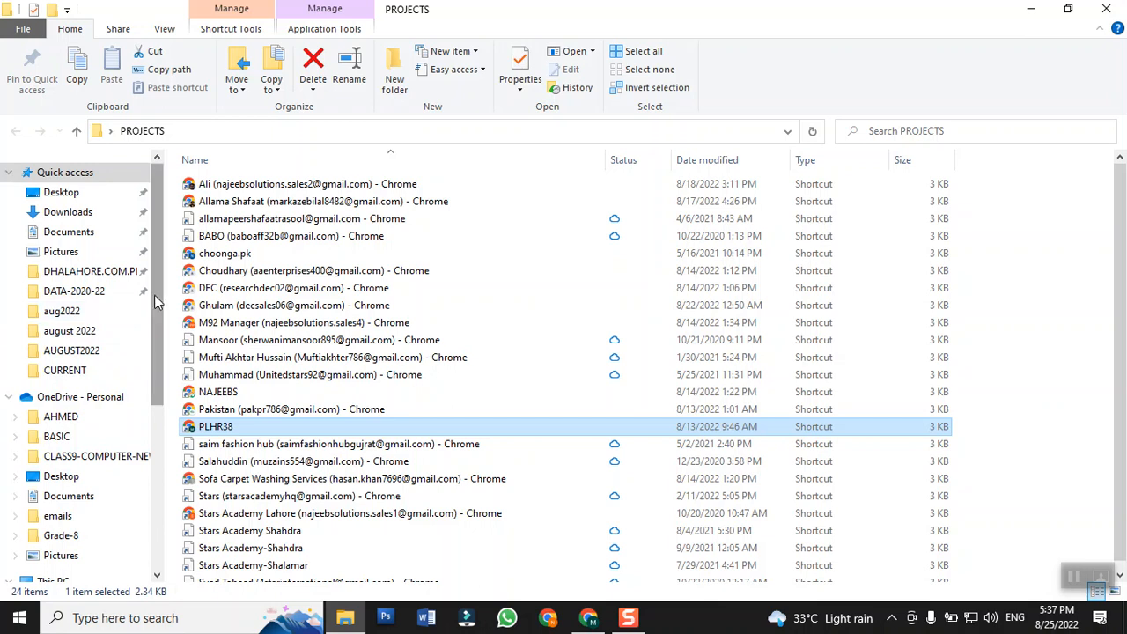
{"action": "left_click", "coordinate": [89, 296]}
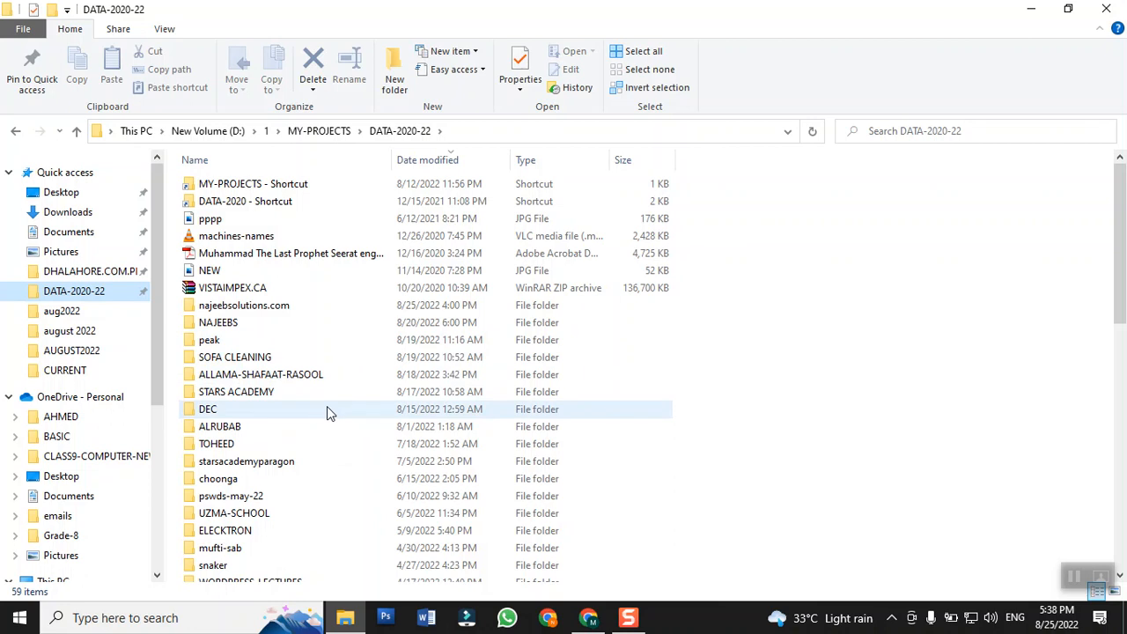
{"action": "mouse_move", "coordinate": [327, 411]}
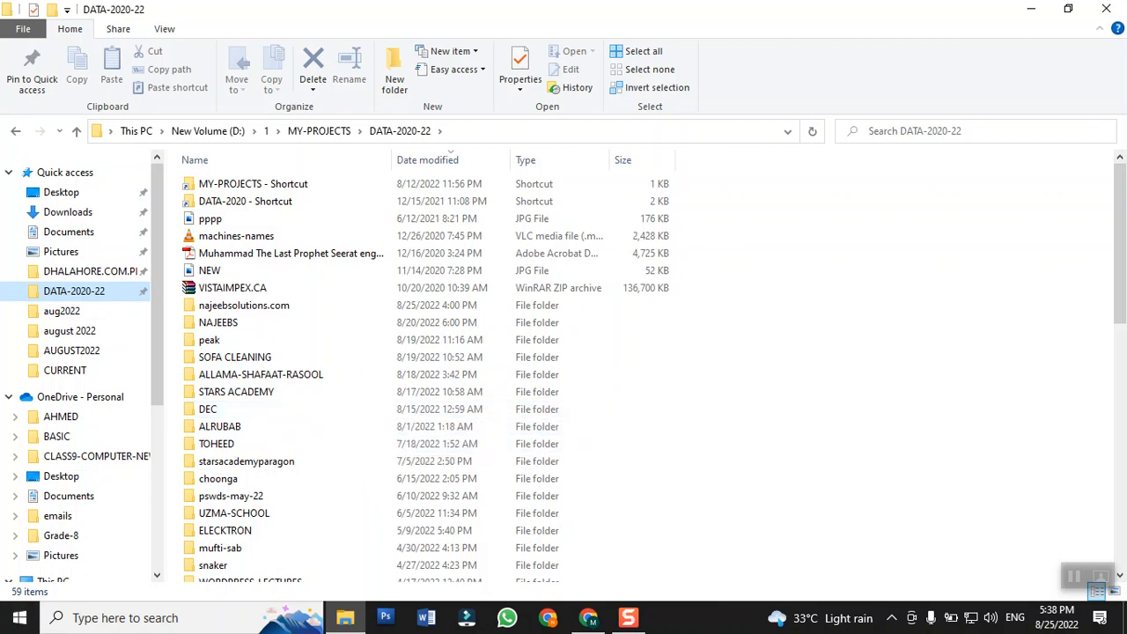
{"action": "left_click", "coordinate": [212, 345]}
{"action": "left_click", "coordinate": [214, 352]}
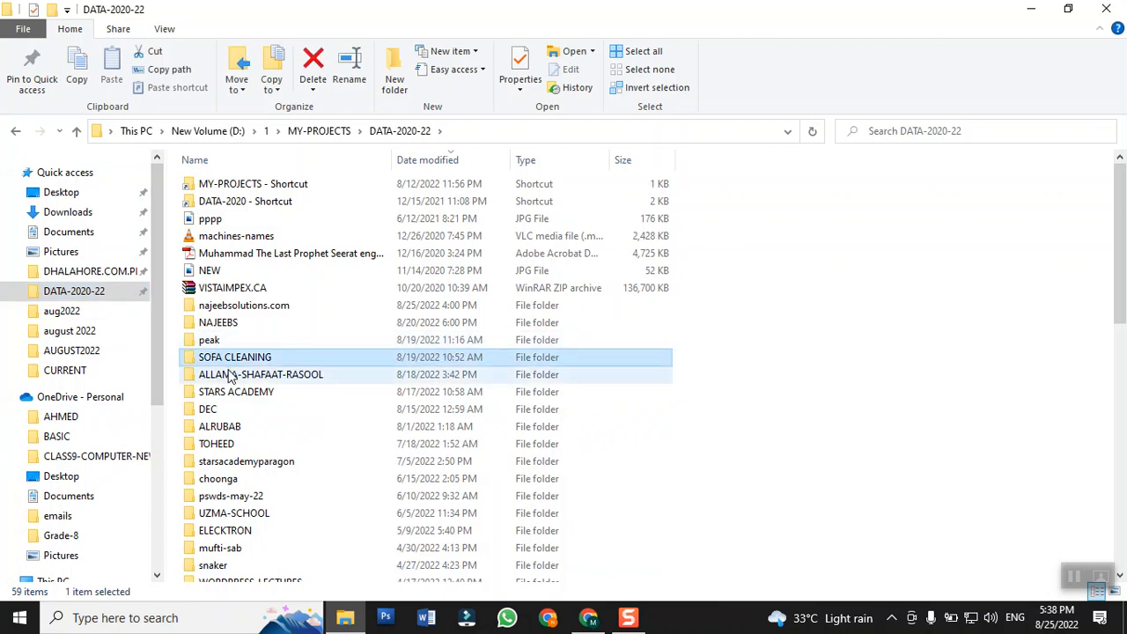
{"action": "left_click", "coordinate": [230, 377]}
{"action": "left_click", "coordinate": [239, 394]}
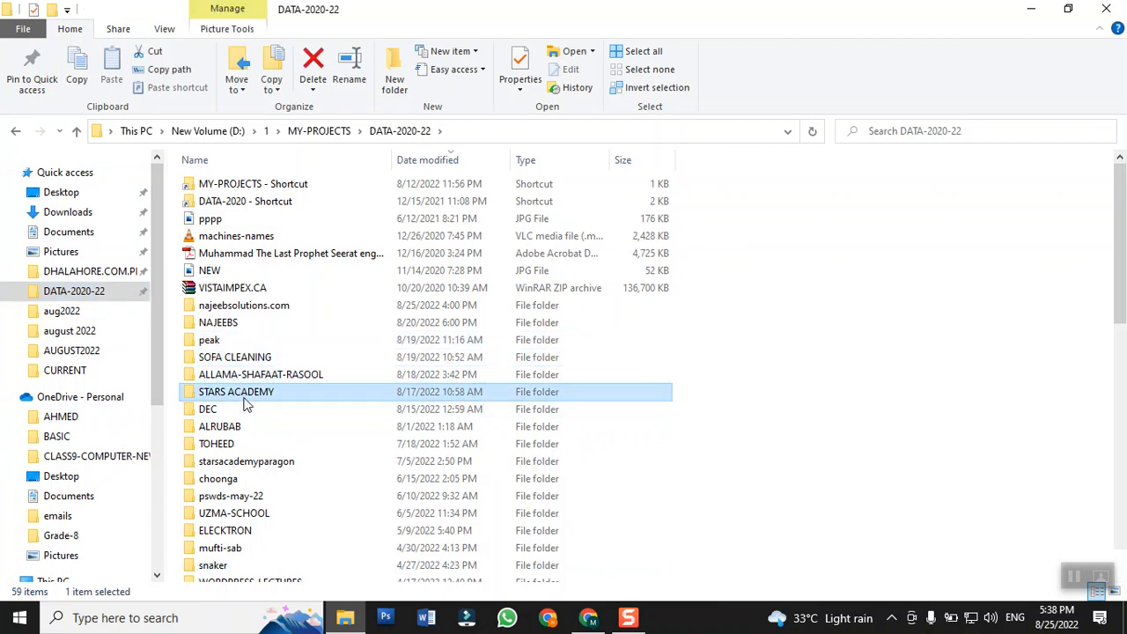
{"action": "double_click", "coordinate": [246, 403]}
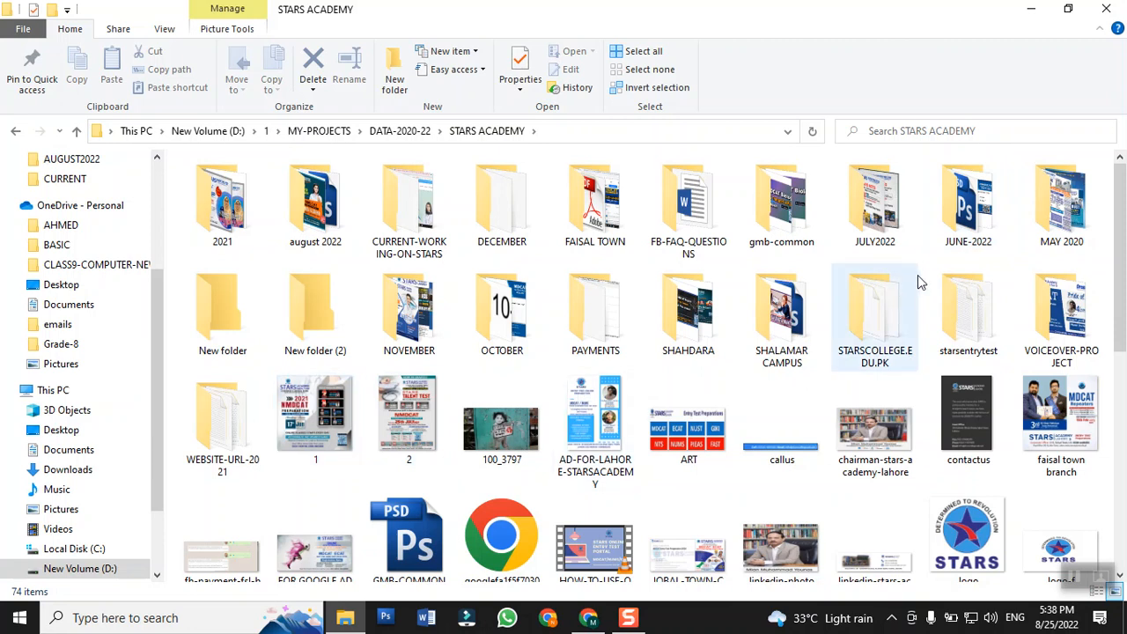
- Open the august 2022 folder within the STARS ACADEMY folder
{"action": "left_click", "coordinate": [614, 227]}
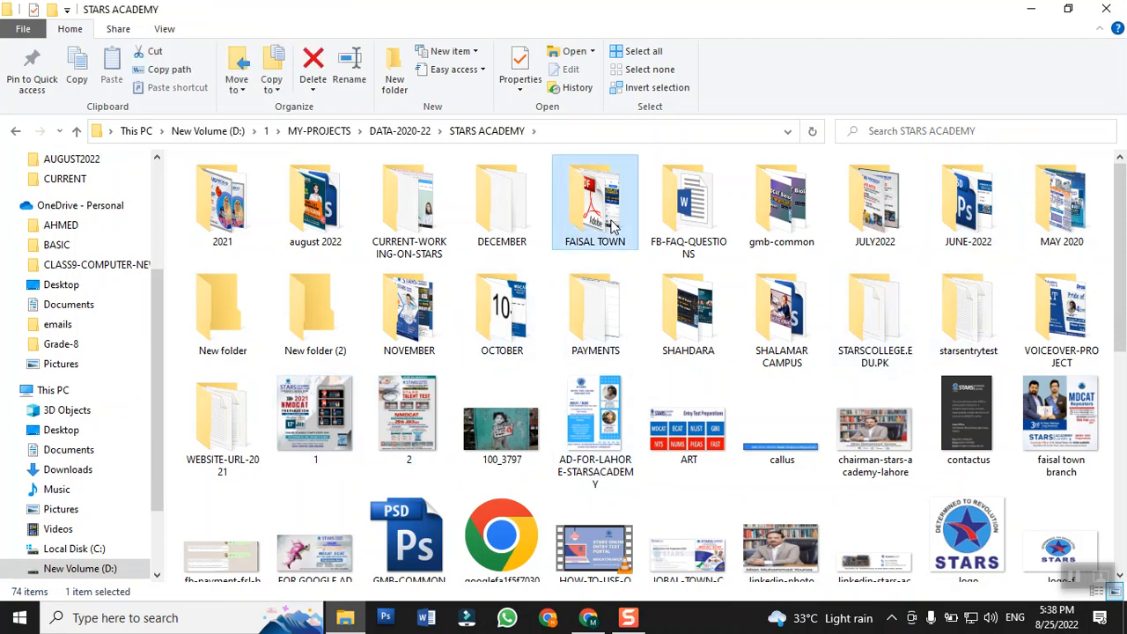
{"action": "key", "text": "Down"}
{"action": "key", "text": "Down"}
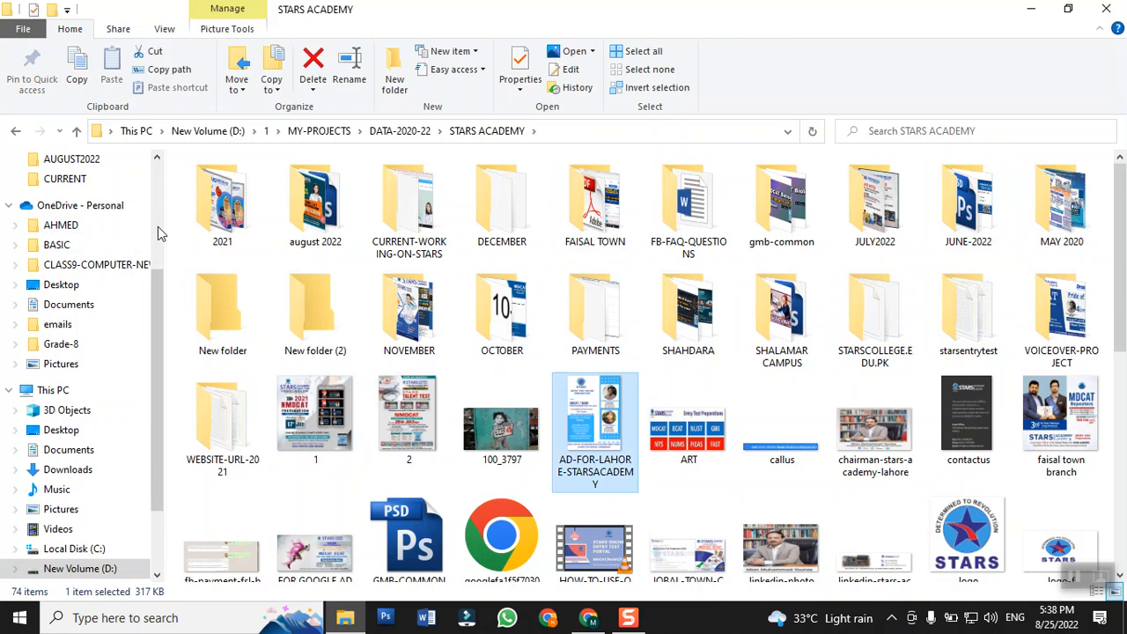
{"action": "double_click", "coordinate": [278, 211]}
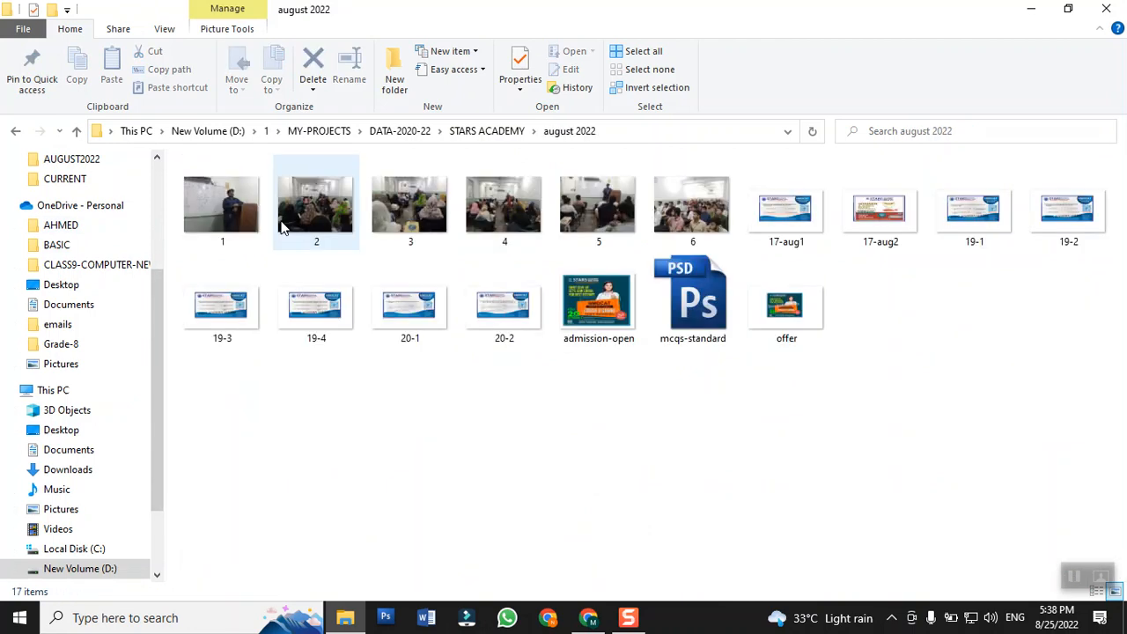
- Select the admission-open image and show the august 2022 folder's files as extra large icons to inspect it
{"action": "left_click", "coordinate": [592, 293]}
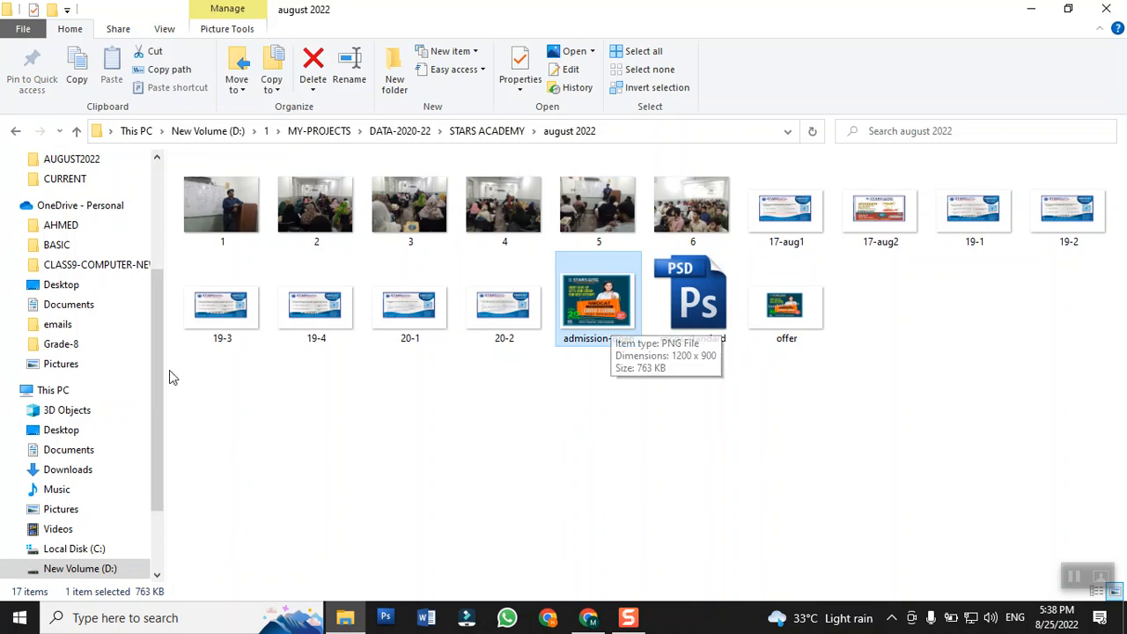
{"action": "left_click", "coordinate": [163, 29]}
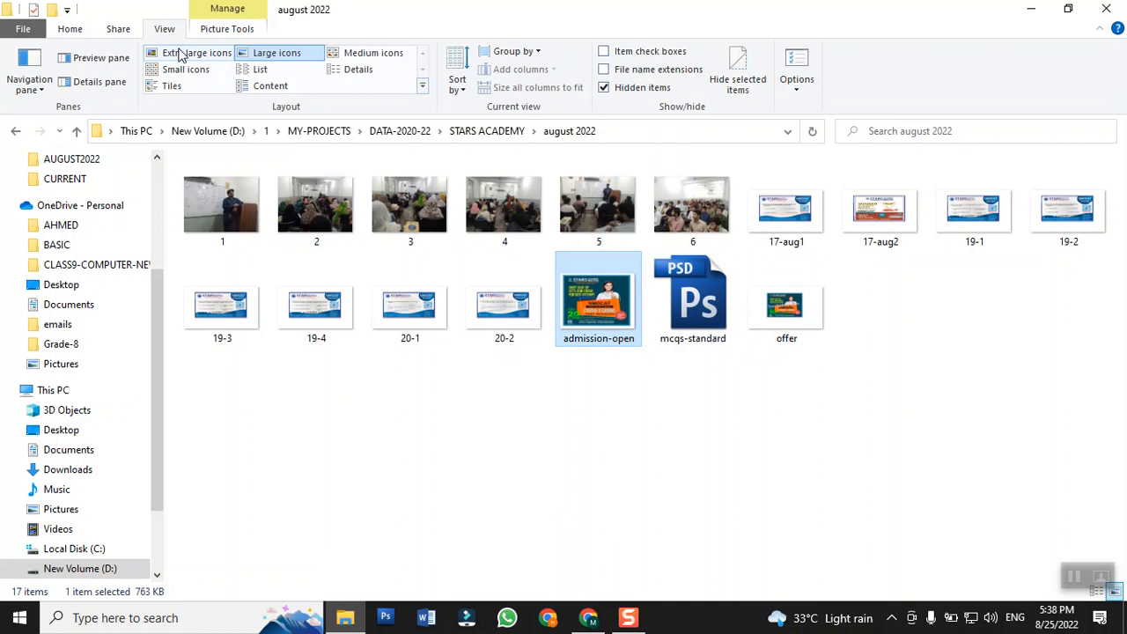
{"action": "left_click", "coordinate": [192, 56]}
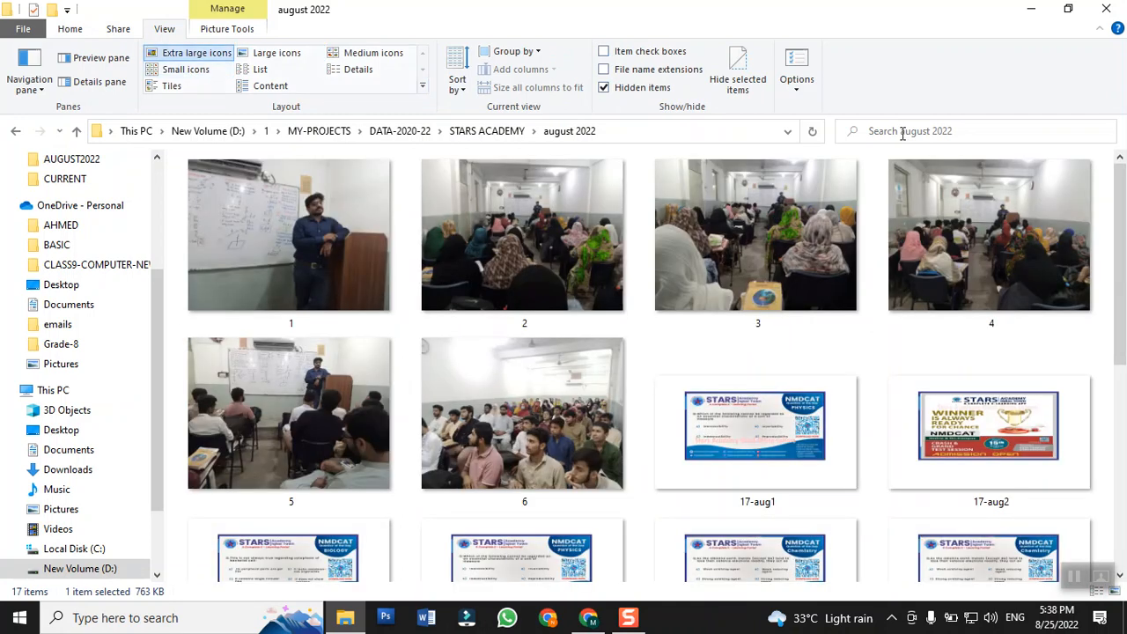
{"action": "left_click_drag", "start_coordinate": [1122, 264], "coordinate": [1125, 529]}
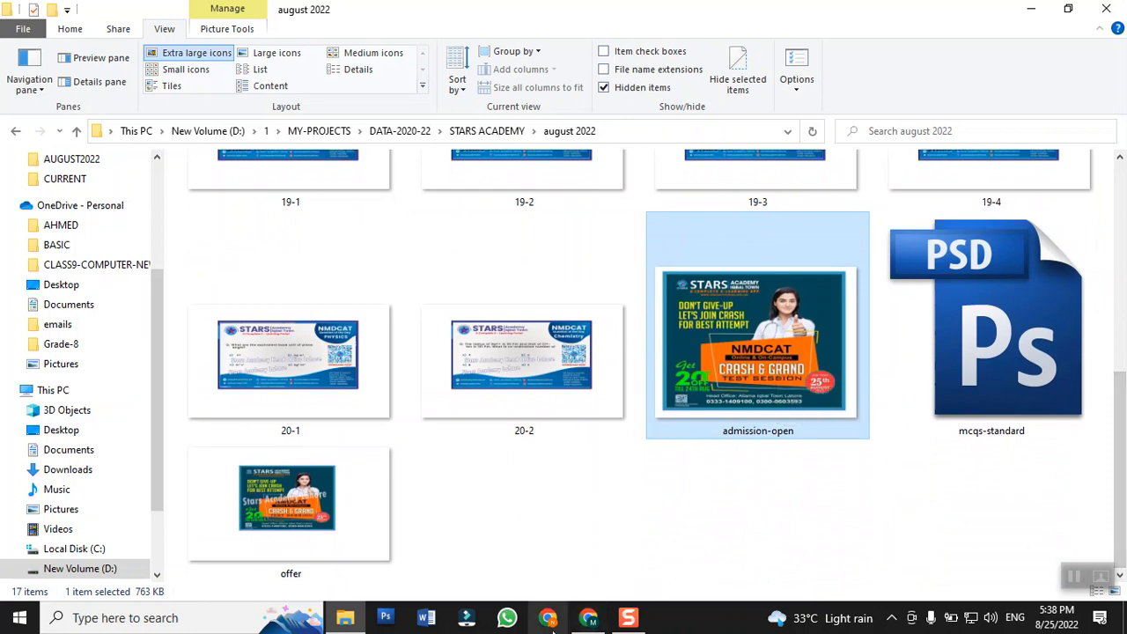
- Switch to the Stars Academy Lahore Facebook page in Chrome and open the NMDCAT Crash & Grand Test Session poster from its posts
{"action": "left_click", "coordinate": [588, 622]}
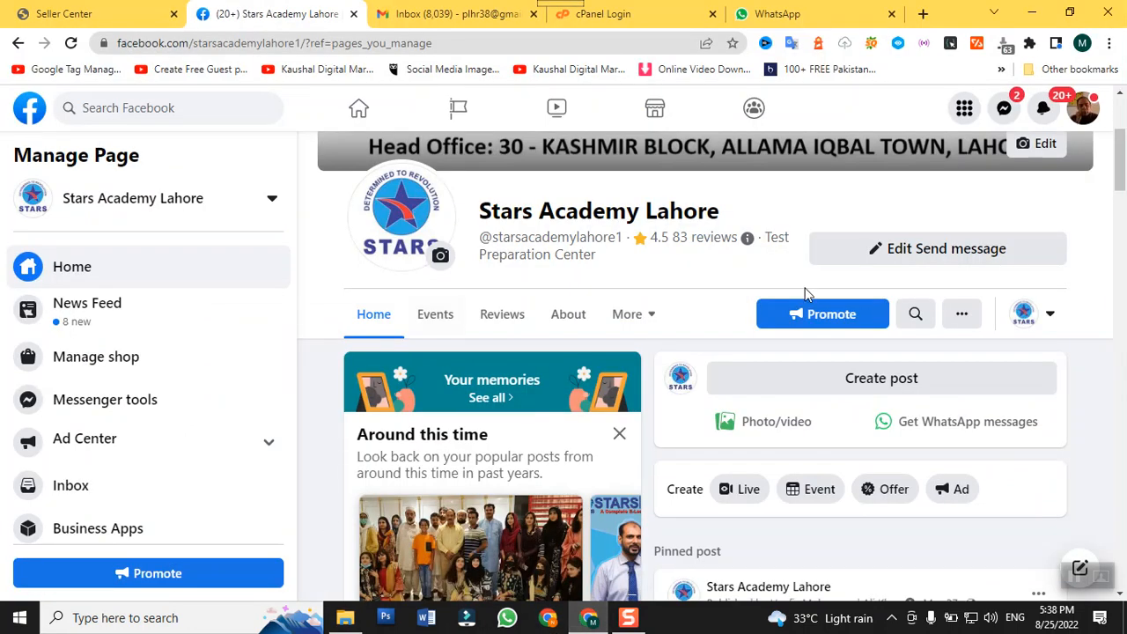
{"action": "scroll", "coordinate": [806, 295], "scroll_direction": "up", "scroll_amount": 3}
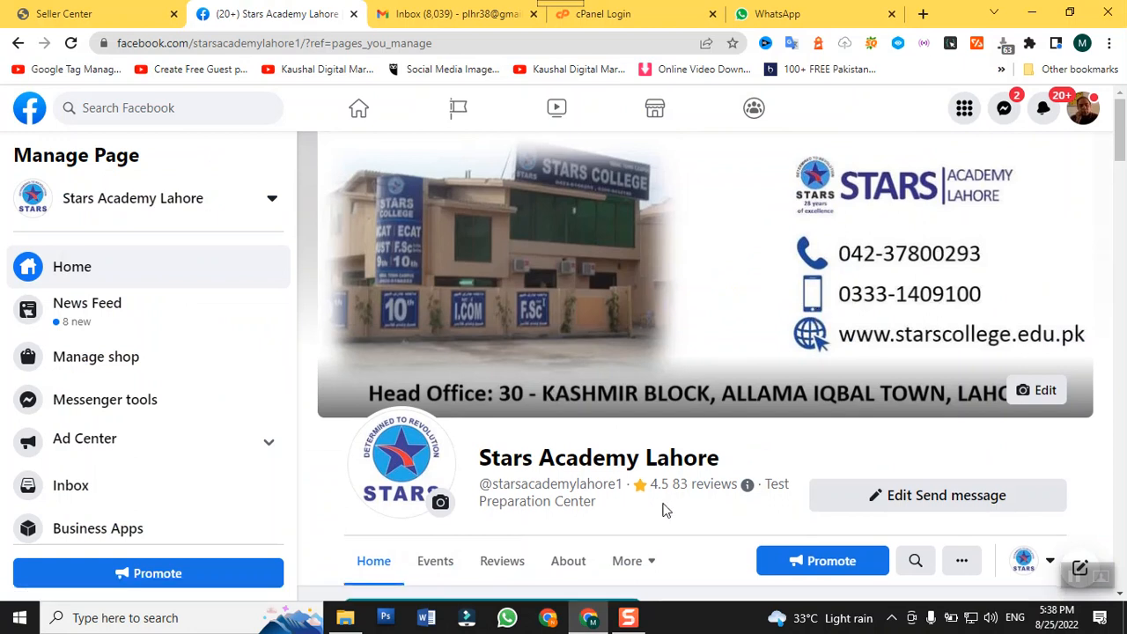
{"action": "scroll", "coordinate": [637, 507], "scroll_direction": "down", "scroll_amount": 8}
{"action": "scroll", "coordinate": [669, 509], "scroll_direction": "down", "scroll_amount": 10}
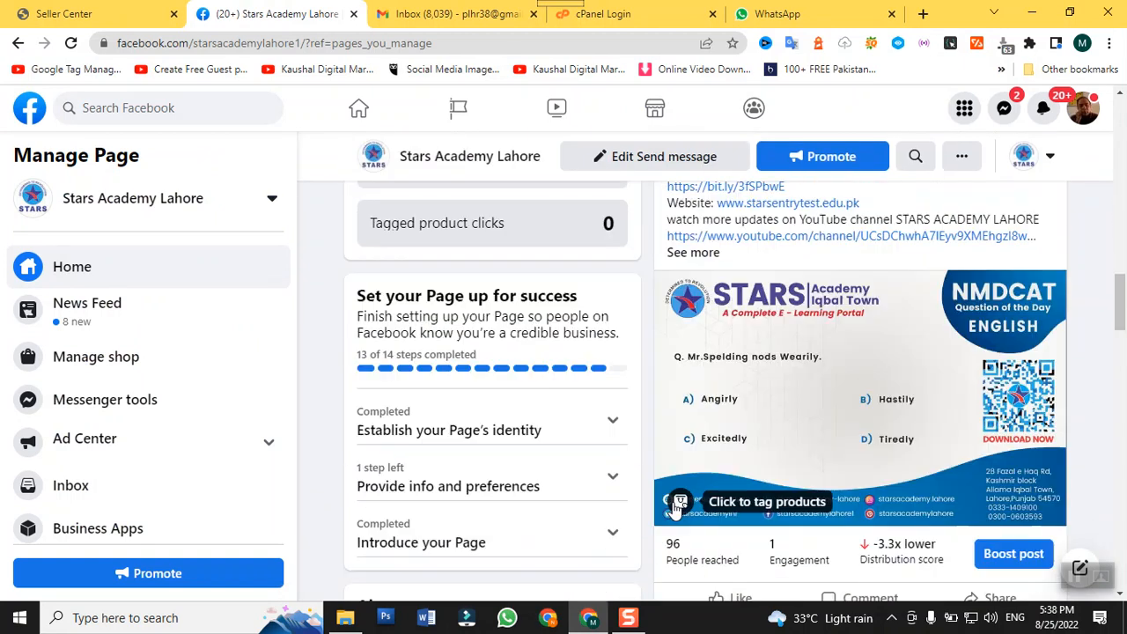
{"action": "scroll", "coordinate": [685, 506], "scroll_direction": "down", "scroll_amount": 6}
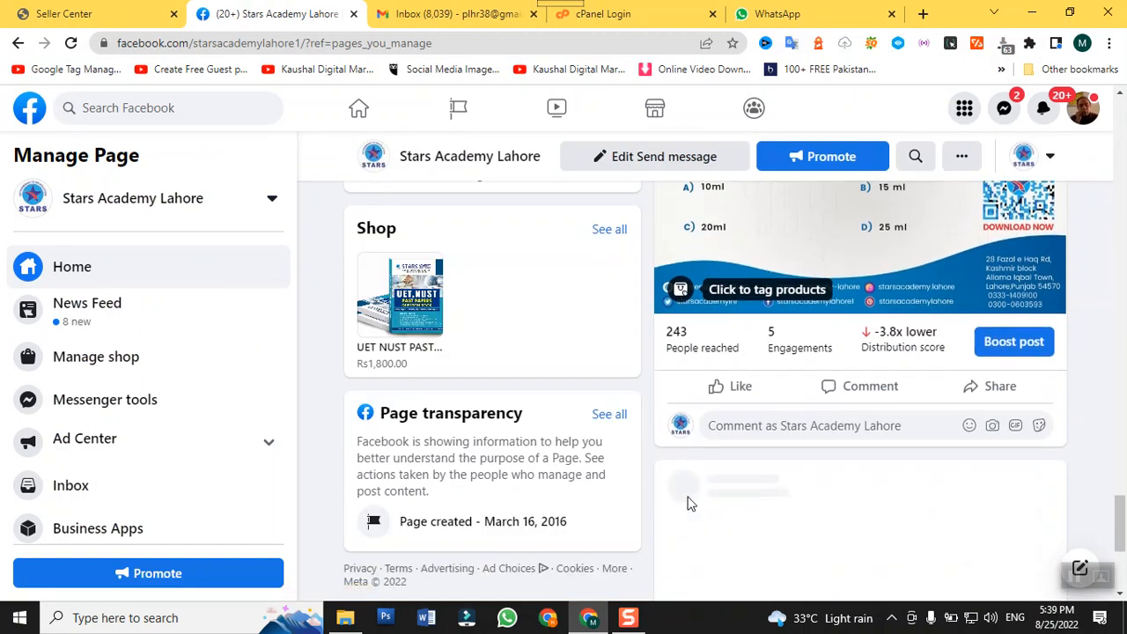
{"action": "scroll", "coordinate": [1108, 484], "scroll_direction": "up", "scroll_amount": 3}
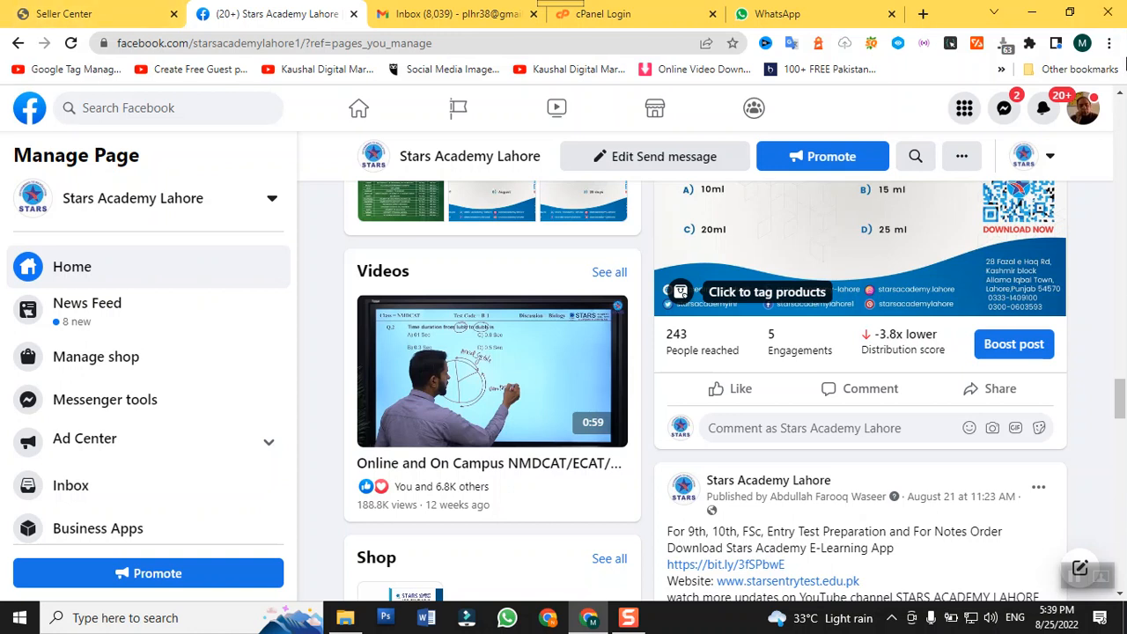
{"action": "scroll", "coordinate": [1114, 130], "scroll_direction": "down", "scroll_amount": 4}
{"action": "scroll", "coordinate": [1114, 130], "scroll_direction": "down", "scroll_amount": 10}
{"action": "scroll", "coordinate": [1114, 129], "scroll_direction": "up", "scroll_amount": 2}
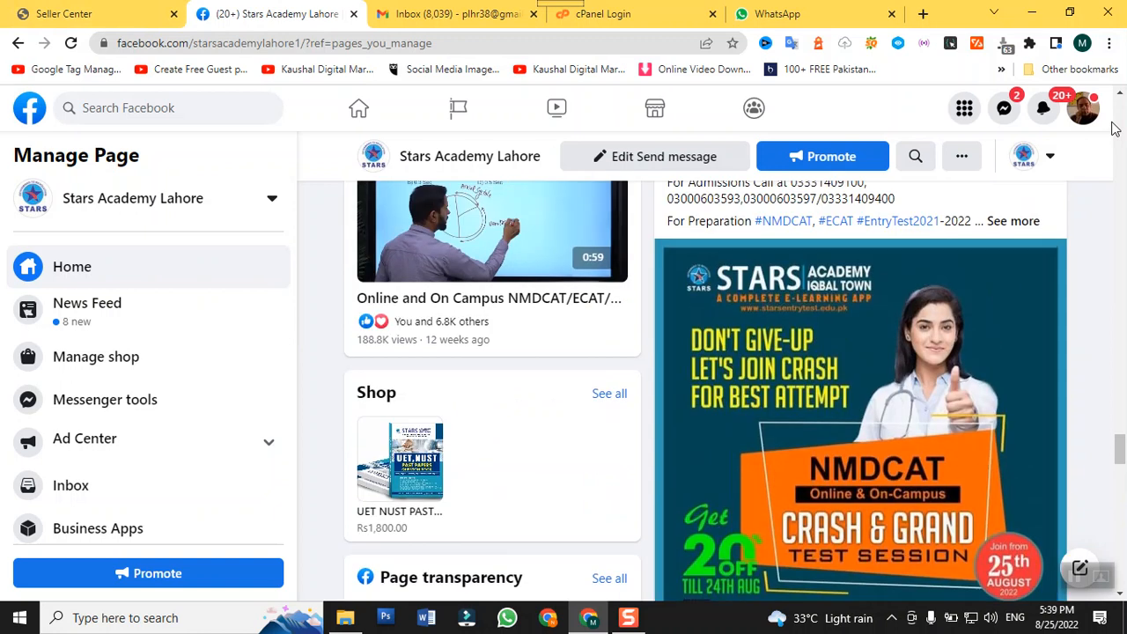
{"action": "scroll", "coordinate": [1115, 130], "scroll_direction": "down", "scroll_amount": 2}
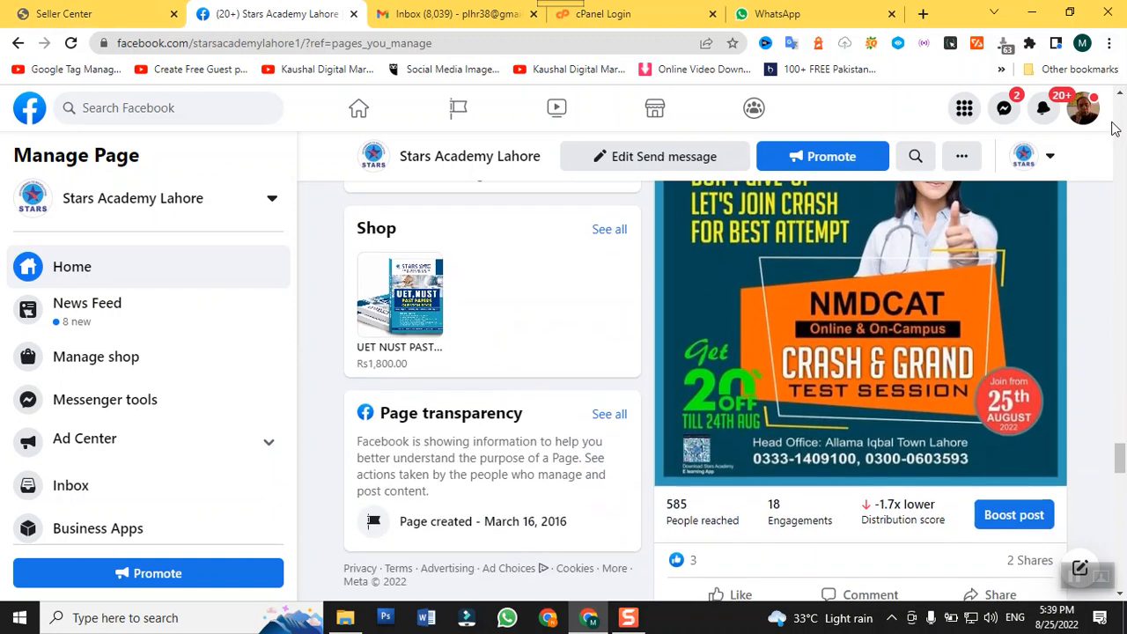
{"action": "scroll", "coordinate": [918, 264], "scroll_direction": "down", "scroll_amount": 2}
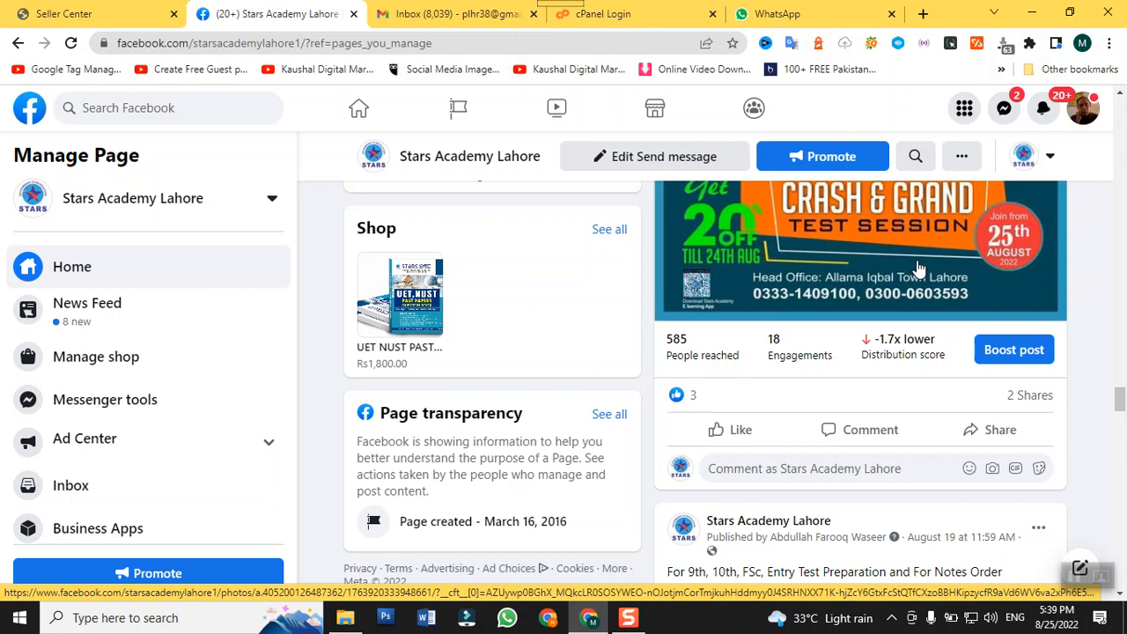
{"action": "mouse_move", "coordinate": [685, 422]}
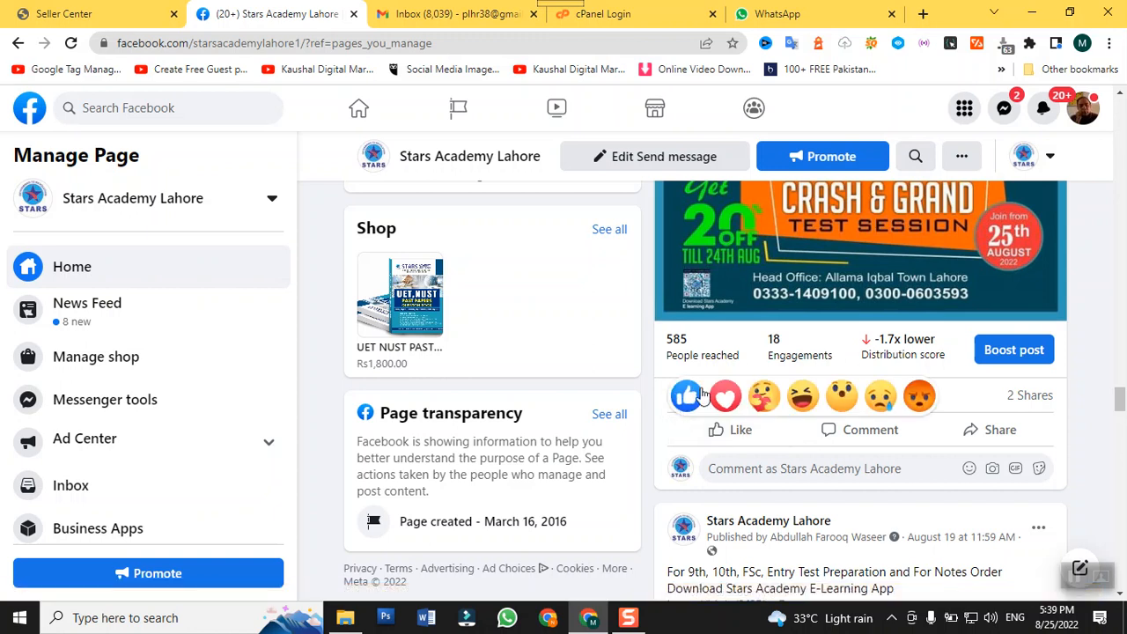
{"action": "scroll", "coordinate": [801, 401], "scroll_direction": "up", "scroll_amount": 2}
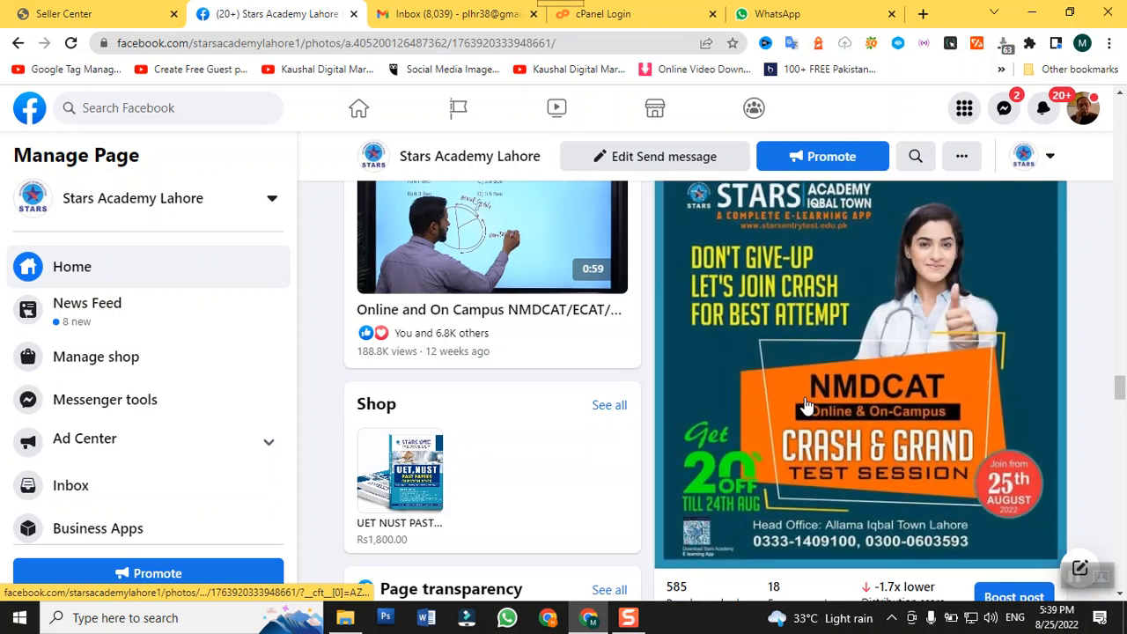
{"action": "left_click", "coordinate": [805, 405]}
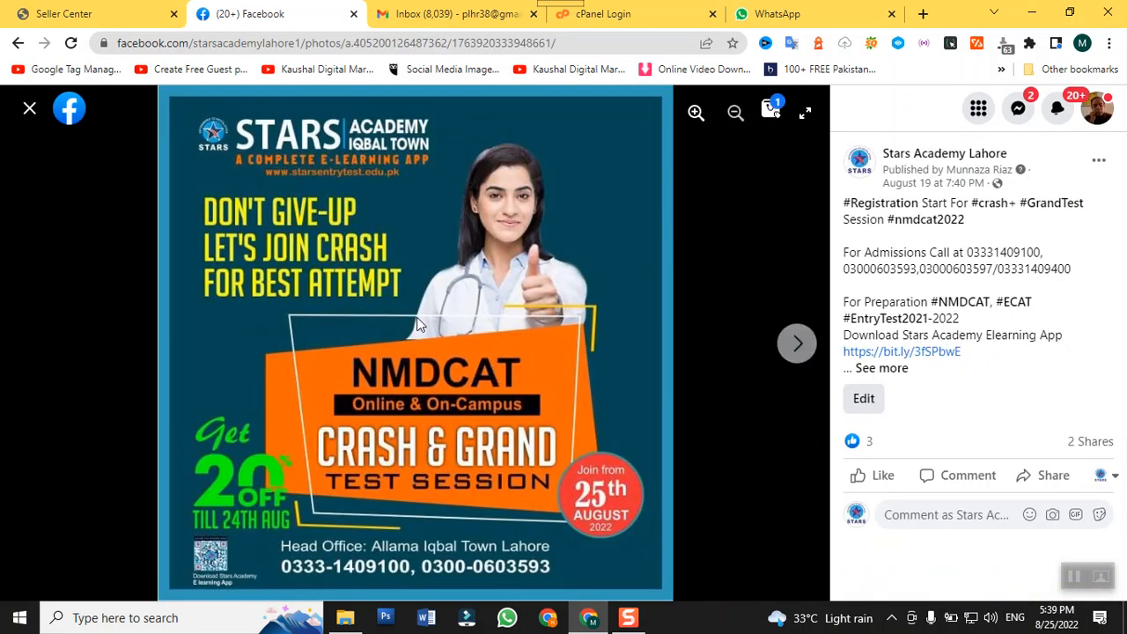
- Save the poster image as a JPEG named 25-august in the august 2022 folder
{"action": "right_click", "coordinate": [418, 287]}
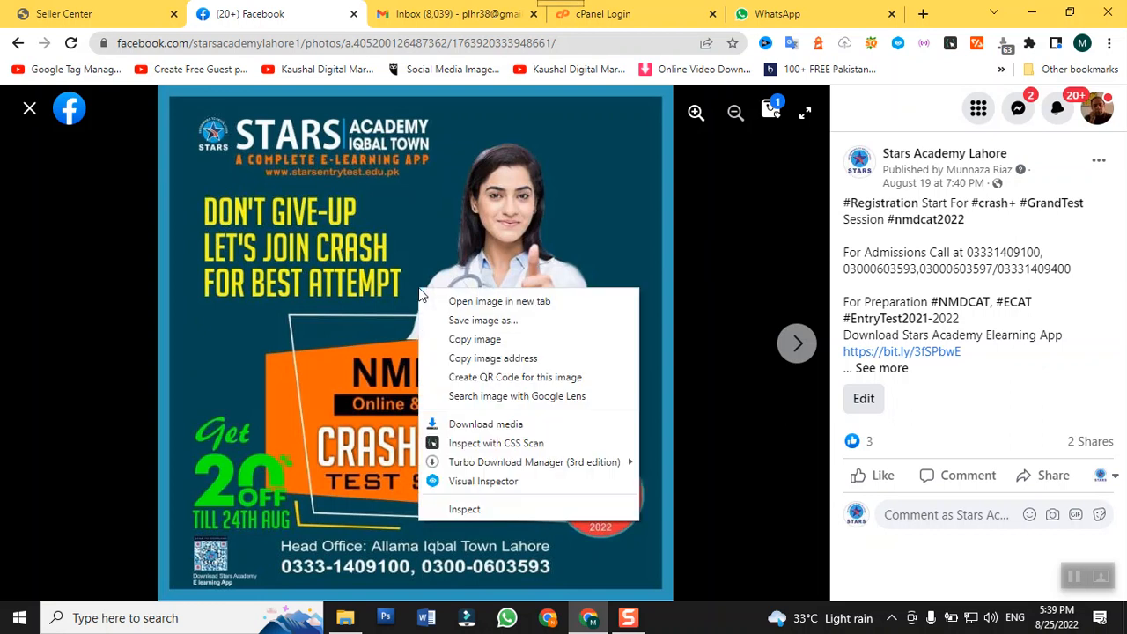
{"action": "left_click", "coordinate": [451, 319]}
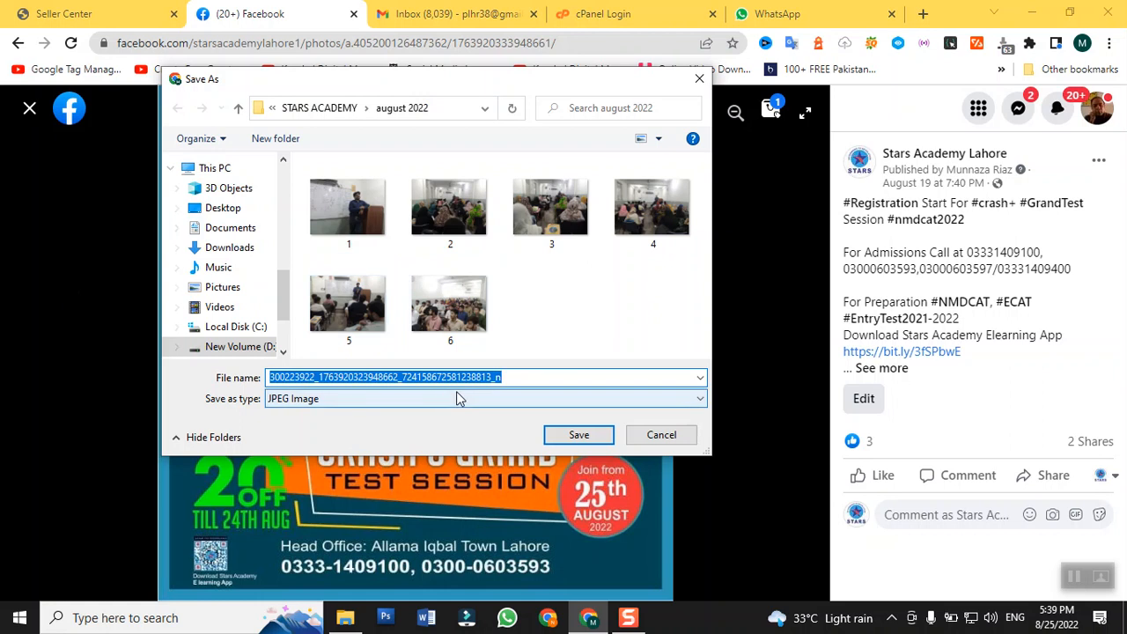
{"action": "type", "text": "2"}
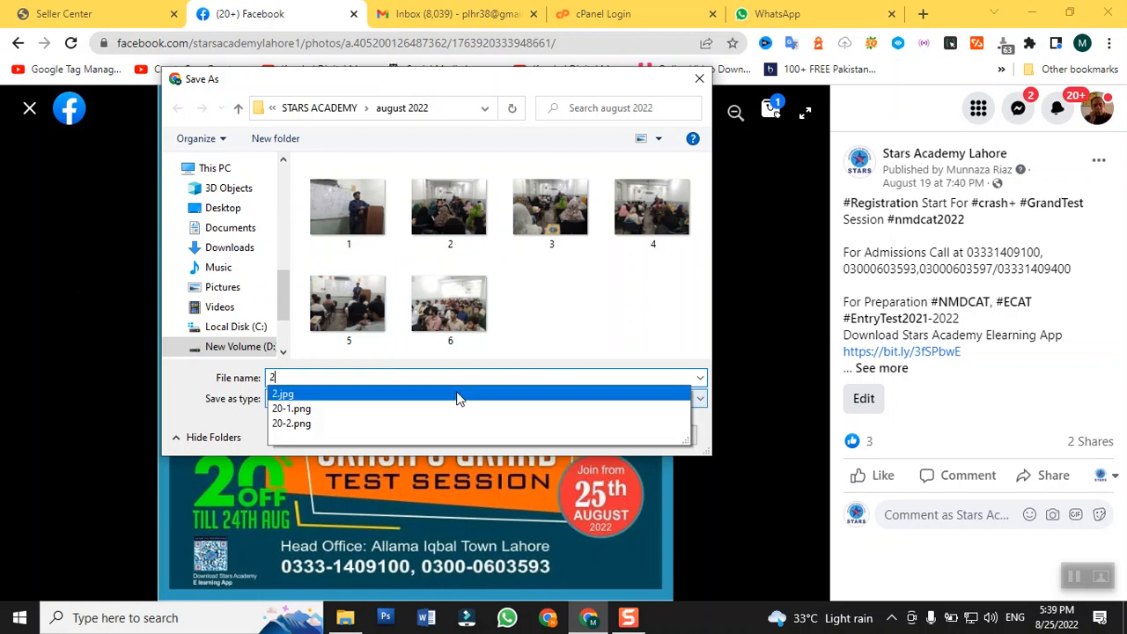
{"action": "type", "text": "5-"}
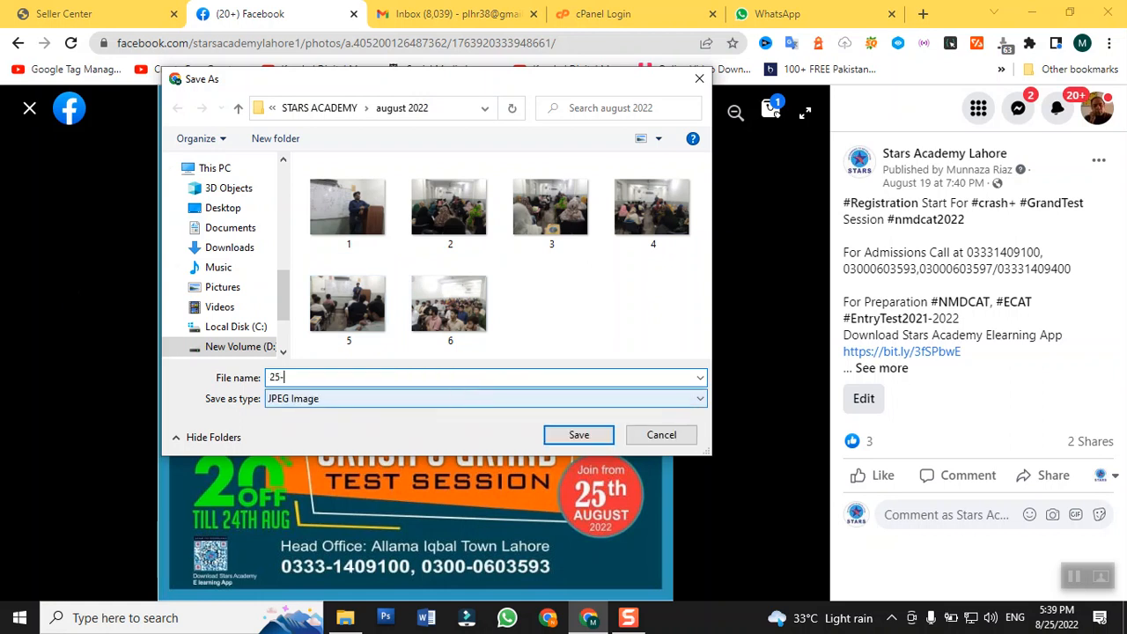
{"action": "type", "text": "august"}
{"action": "left_click", "coordinate": [573, 435]}
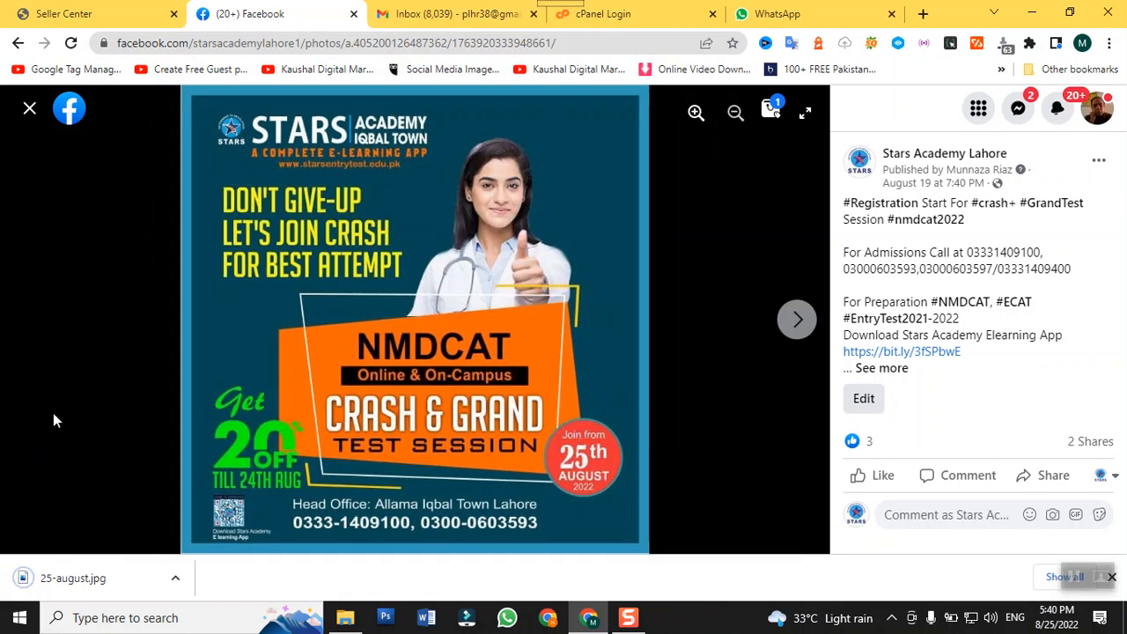
- Close the photo viewer and examine the poster post's reach and engagement figures and the neighbouring posts on the page
{"action": "left_click", "coordinate": [29, 110]}
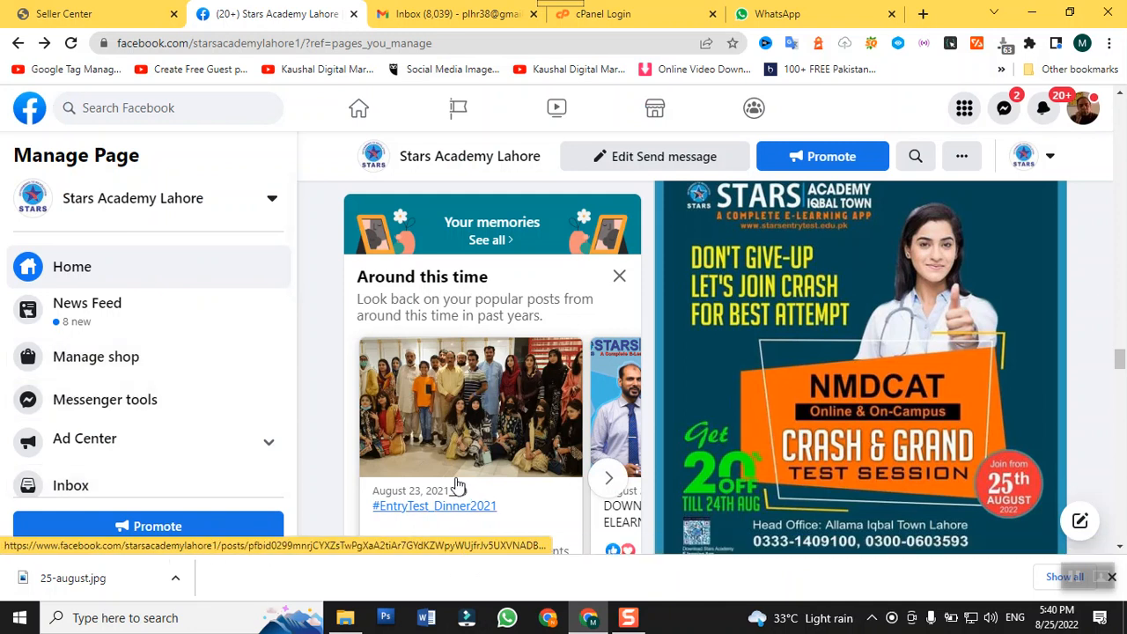
{"action": "scroll", "coordinate": [458, 486], "scroll_direction": "down", "scroll_amount": 3}
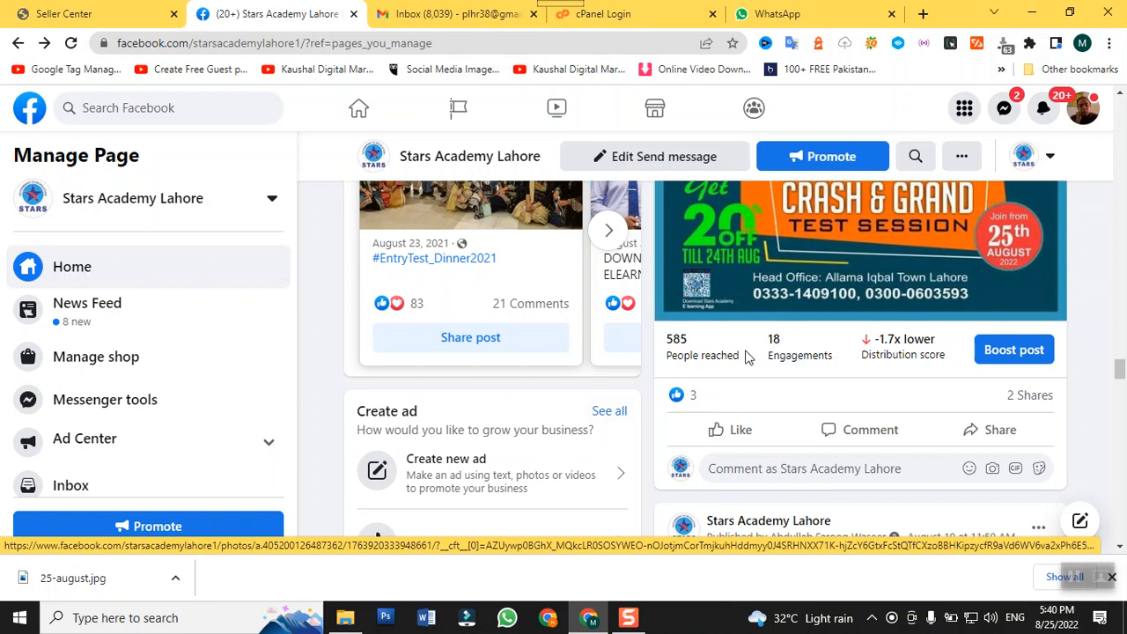
{"action": "mouse_move", "coordinate": [739, 389]}
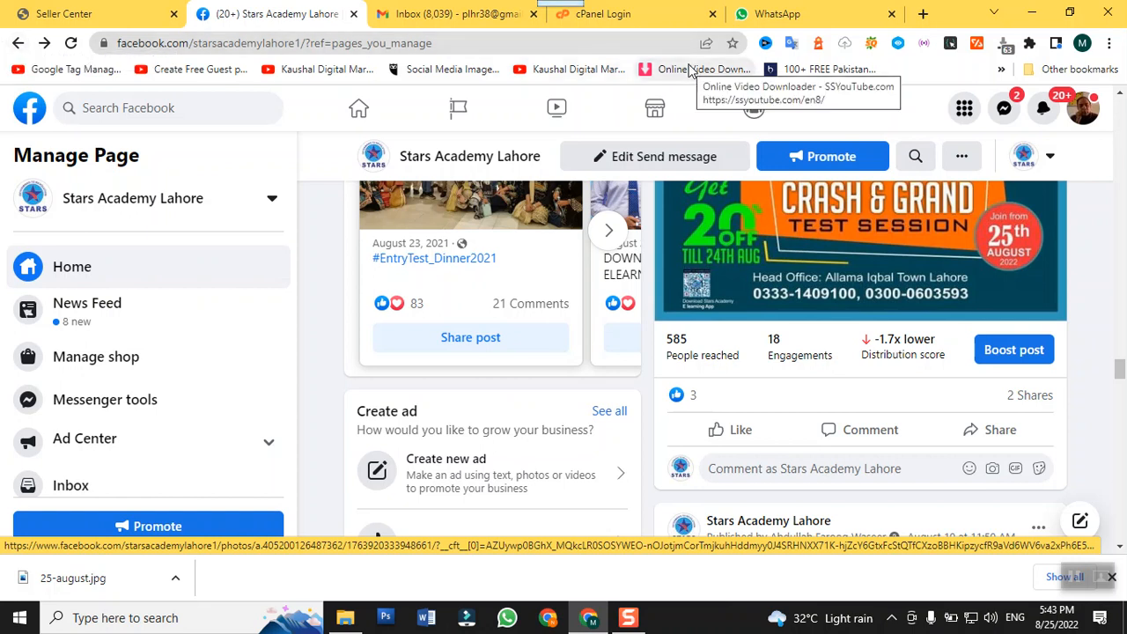
{"action": "scroll", "coordinate": [787, 239], "scroll_direction": "down", "scroll_amount": 2}
{"action": "scroll", "coordinate": [789, 241], "scroll_direction": "up", "scroll_amount": 4}
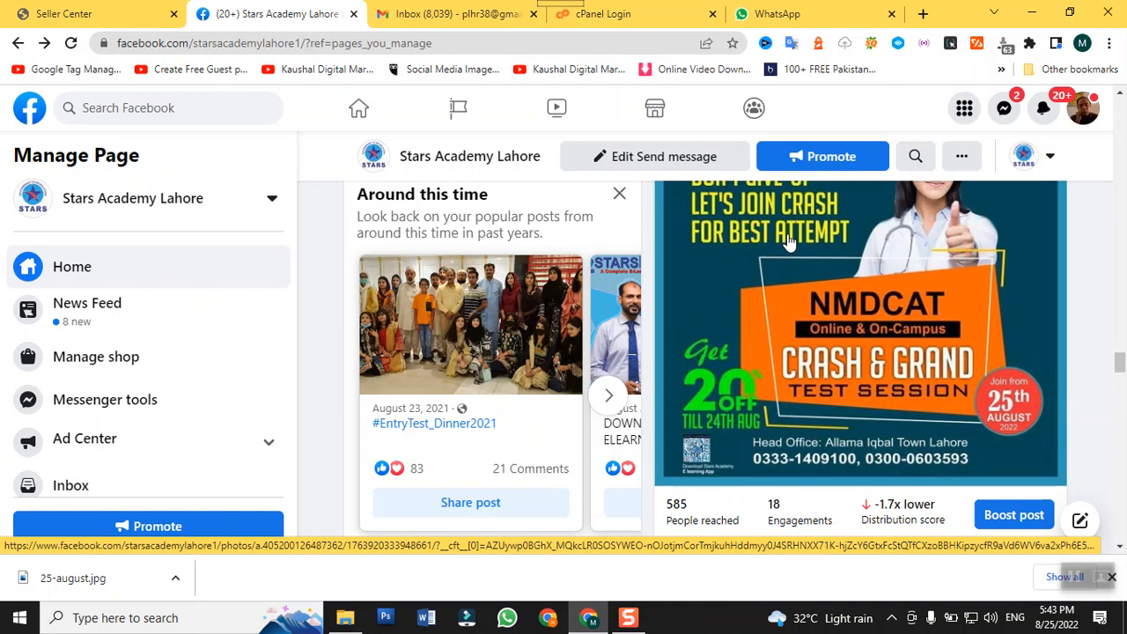
{"action": "scroll", "coordinate": [949, 259], "scroll_direction": "down", "scroll_amount": 8}
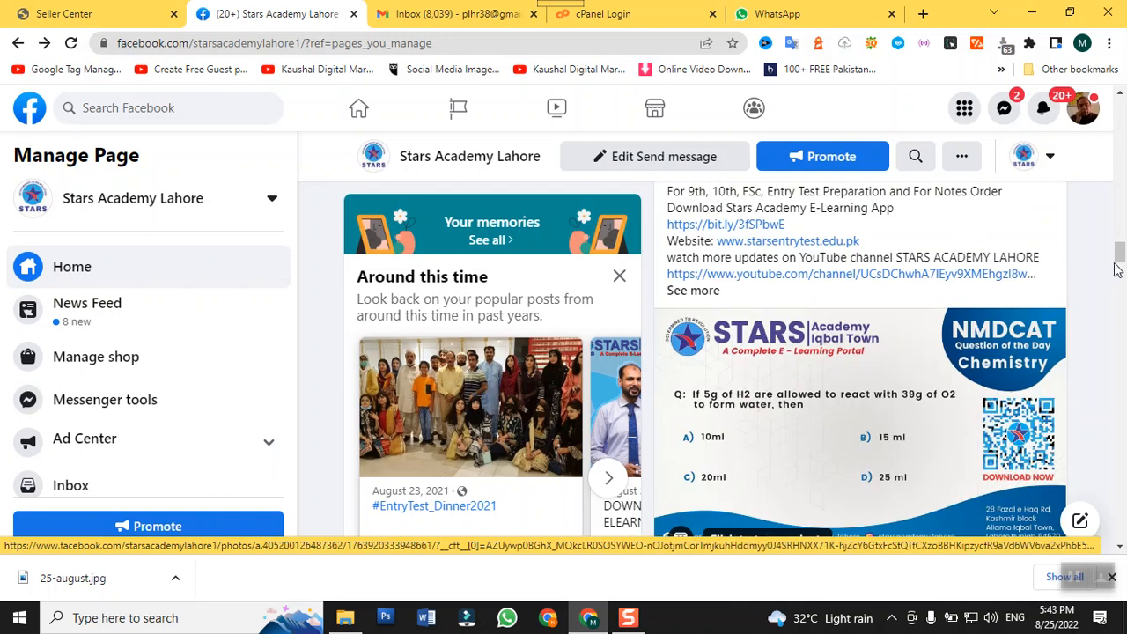
- Examine the pinned post's reach, engagement and boost figures and the header area of the Stars Academy Lahore page
{"action": "left_click_drag", "start_coordinate": [1119, 256], "coordinate": [1118, 123]}
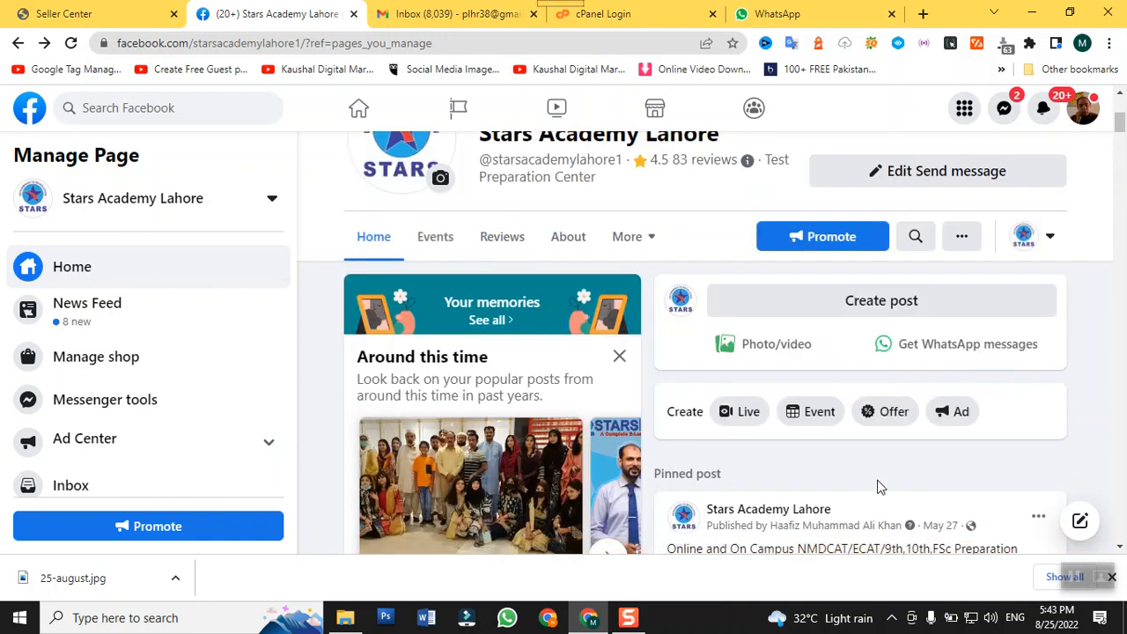
{"action": "scroll", "coordinate": [938, 373], "scroll_direction": "down", "scroll_amount": 5}
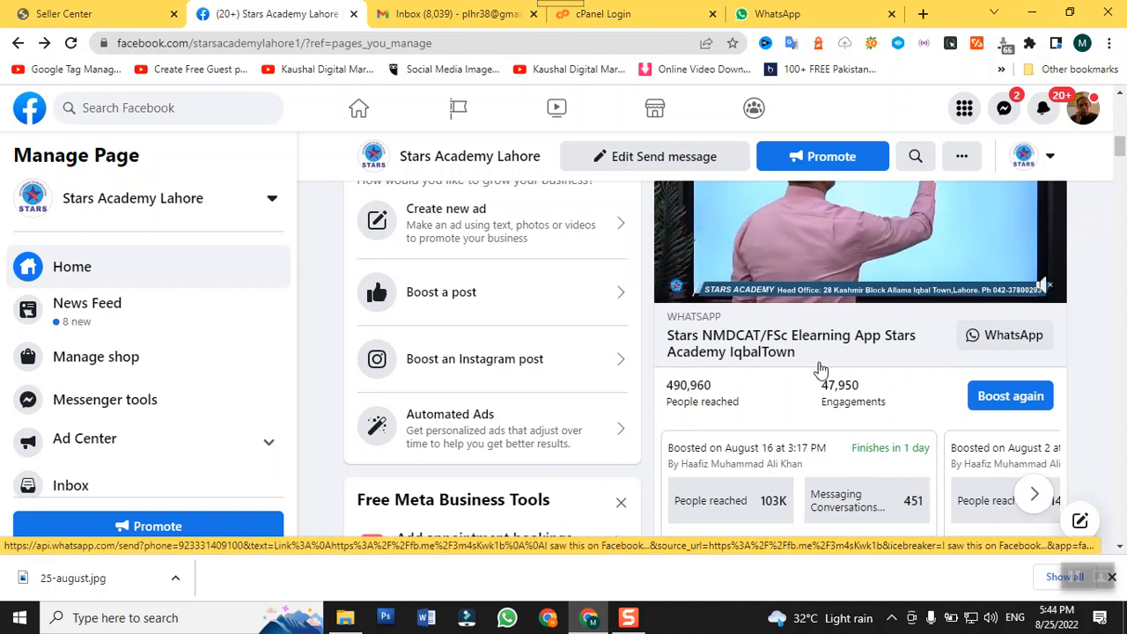
{"action": "scroll", "coordinate": [819, 370], "scroll_direction": "down", "scroll_amount": 5}
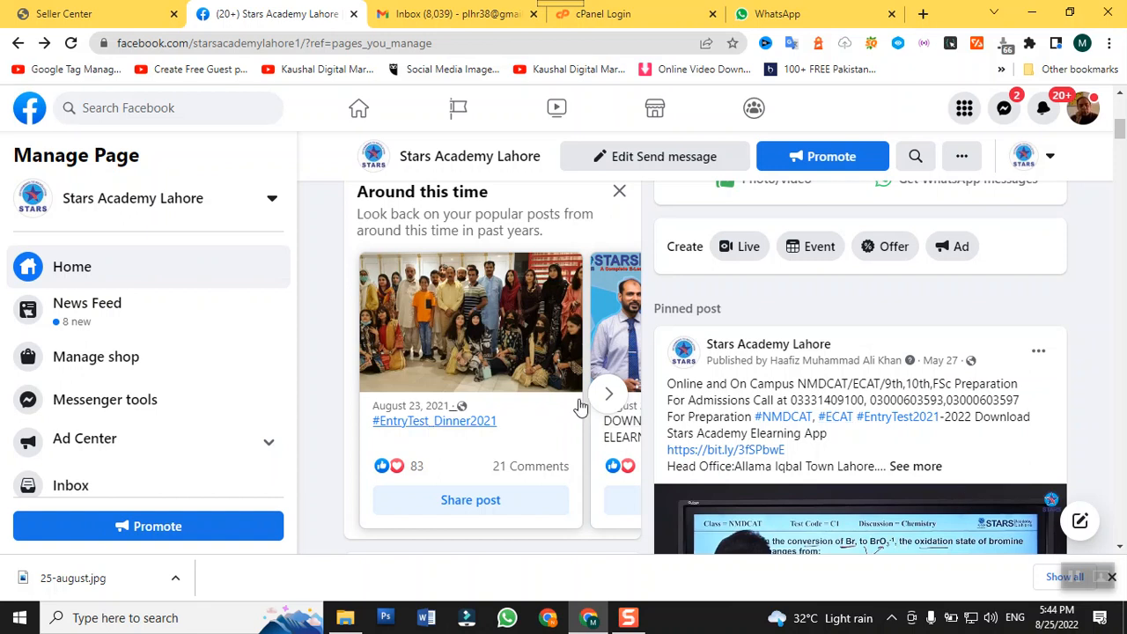
{"action": "scroll", "coordinate": [696, 449], "scroll_direction": "up", "scroll_amount": 5}
{"action": "scroll", "coordinate": [696, 449], "scroll_direction": "up", "scroll_amount": 1}
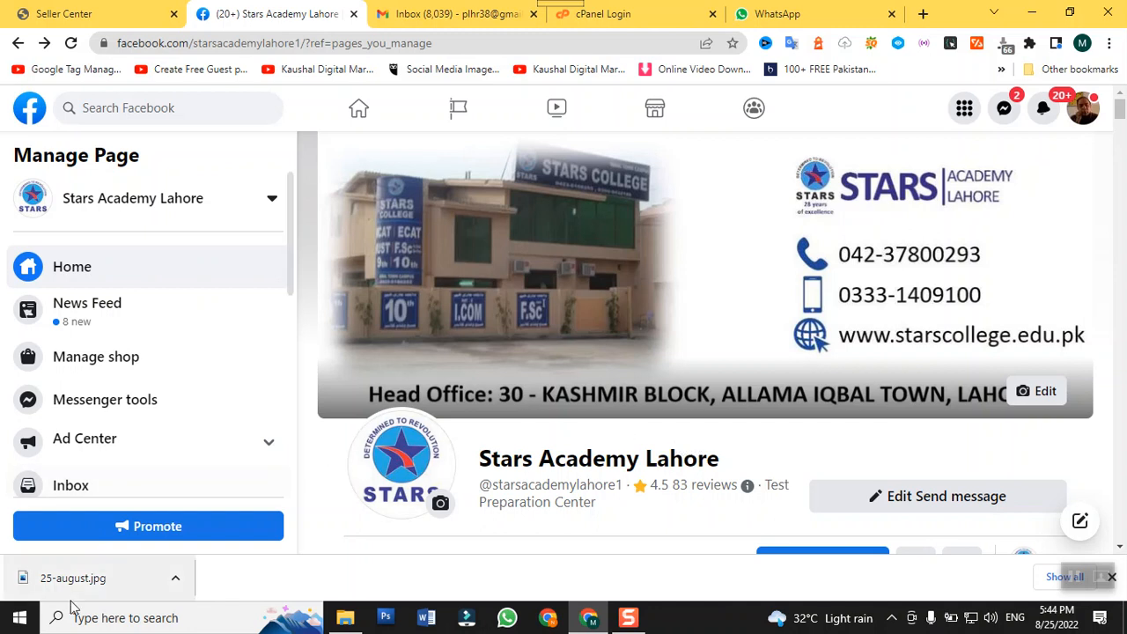
- Open the page's full ads list in Ad Center and review each ad's messaging conversations, reach and amount spent
{"action": "left_click", "coordinate": [266, 446]}
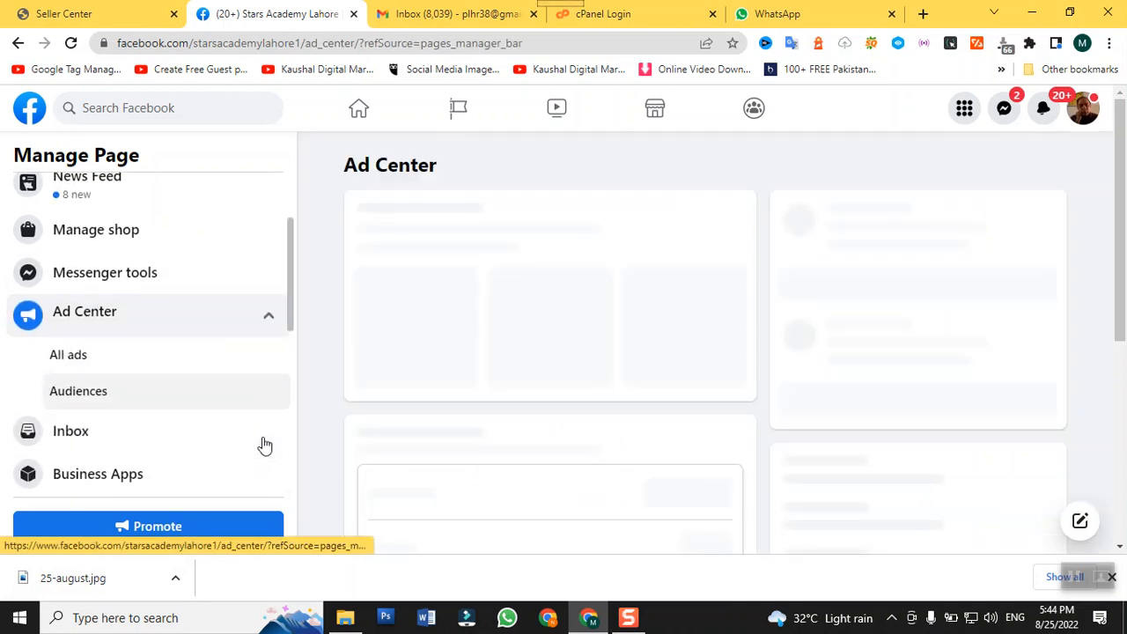
{"action": "left_click", "coordinate": [83, 328]}
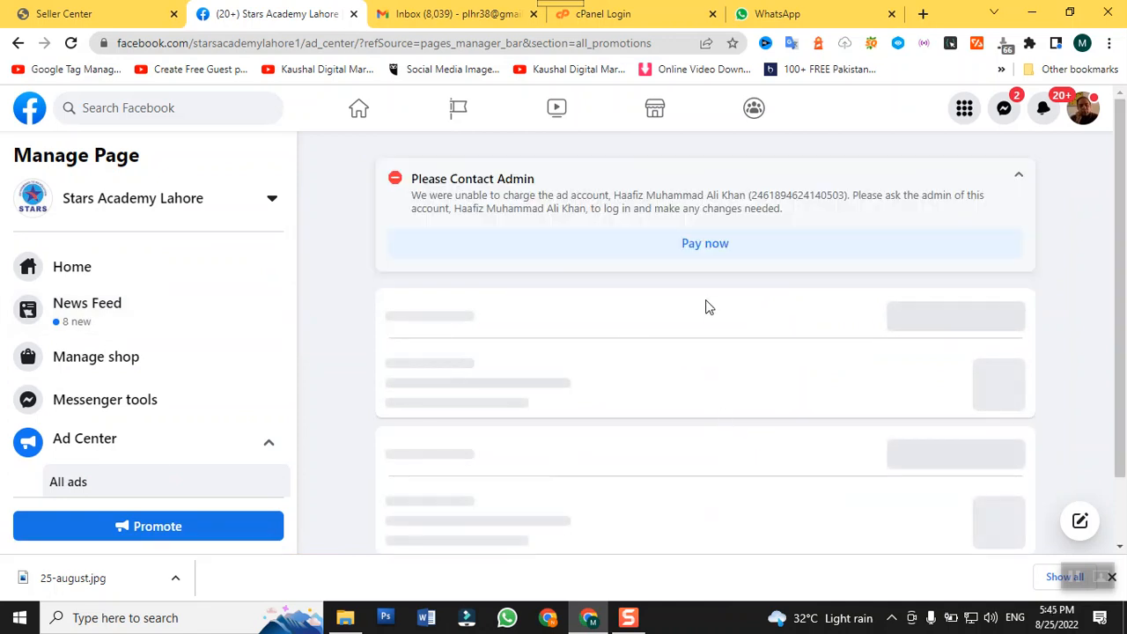
{"action": "scroll", "coordinate": [705, 305], "scroll_direction": "down", "scroll_amount": 1}
{"action": "scroll", "coordinate": [710, 306], "scroll_direction": "up", "scroll_amount": 1}
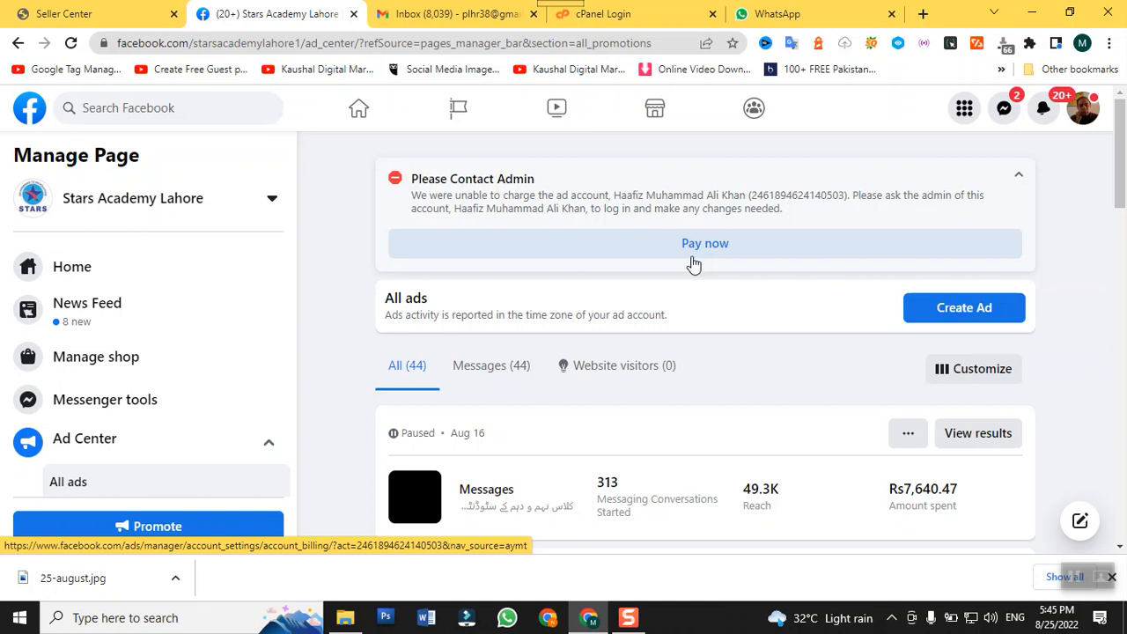
{"action": "scroll", "coordinate": [693, 262], "scroll_direction": "down", "scroll_amount": 7}
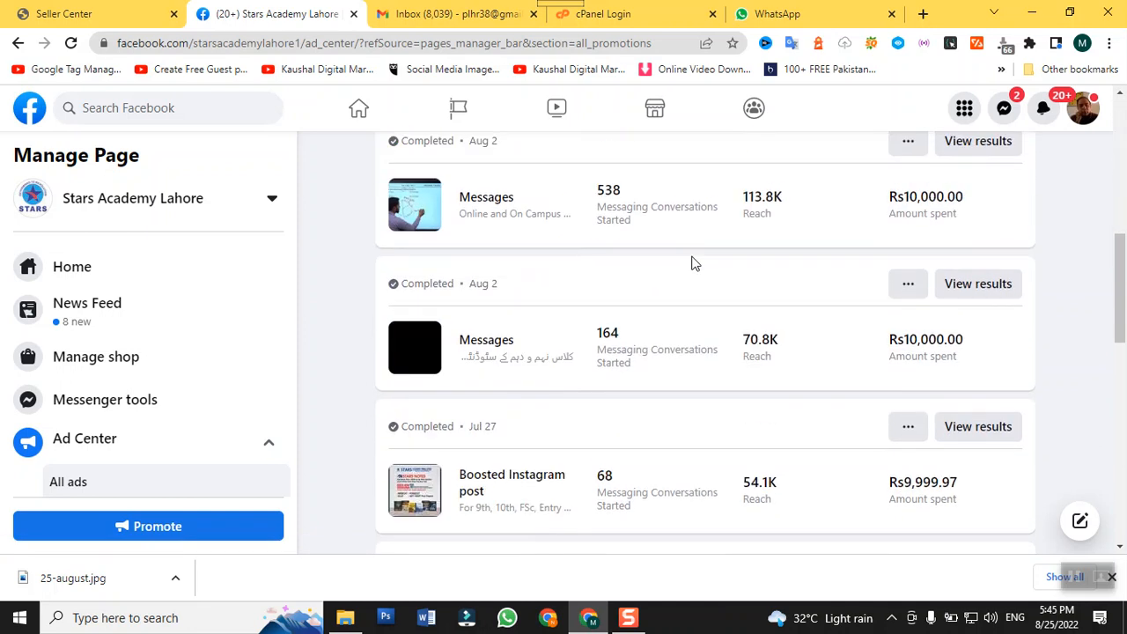
{"action": "scroll", "coordinate": [693, 263], "scroll_direction": "down", "scroll_amount": 10}
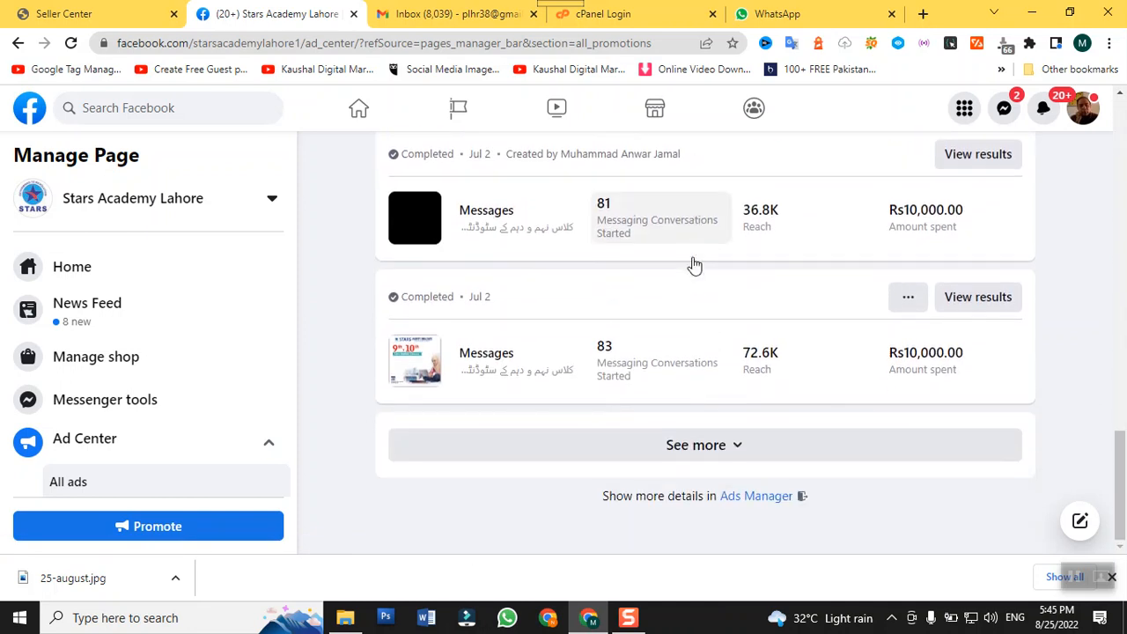
- Open Ads Manager from the page's ads list and discard all unpublished drafts in the ad account
{"action": "left_click", "coordinate": [746, 499]}
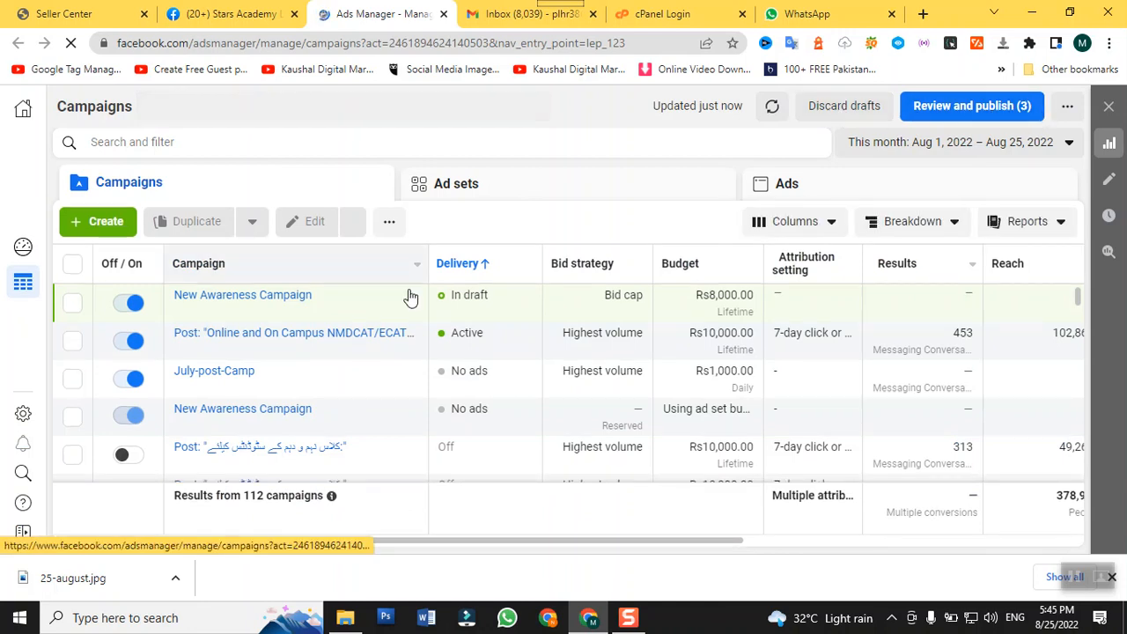
{"action": "mouse_move", "coordinate": [471, 303]}
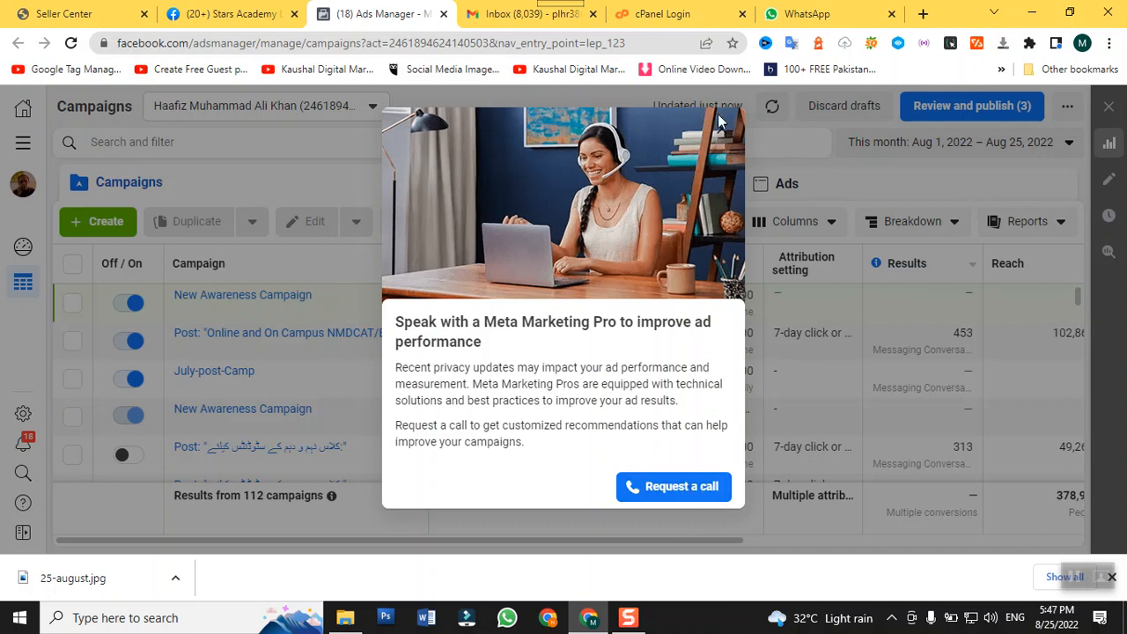
{"action": "left_click", "coordinate": [723, 132]}
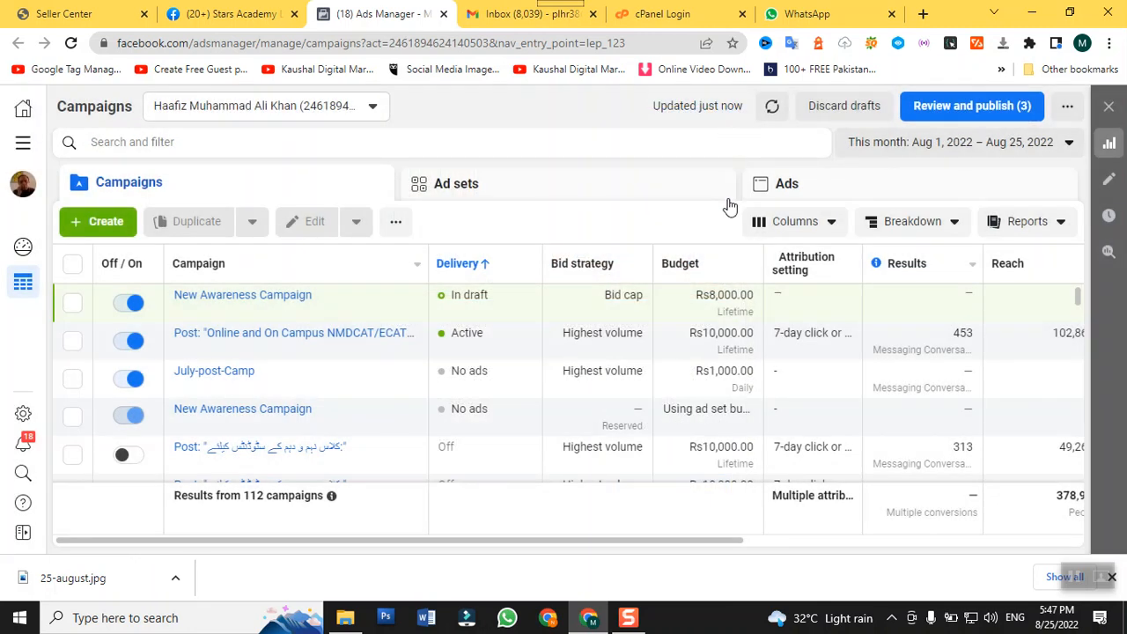
{"action": "left_click", "coordinate": [828, 111]}
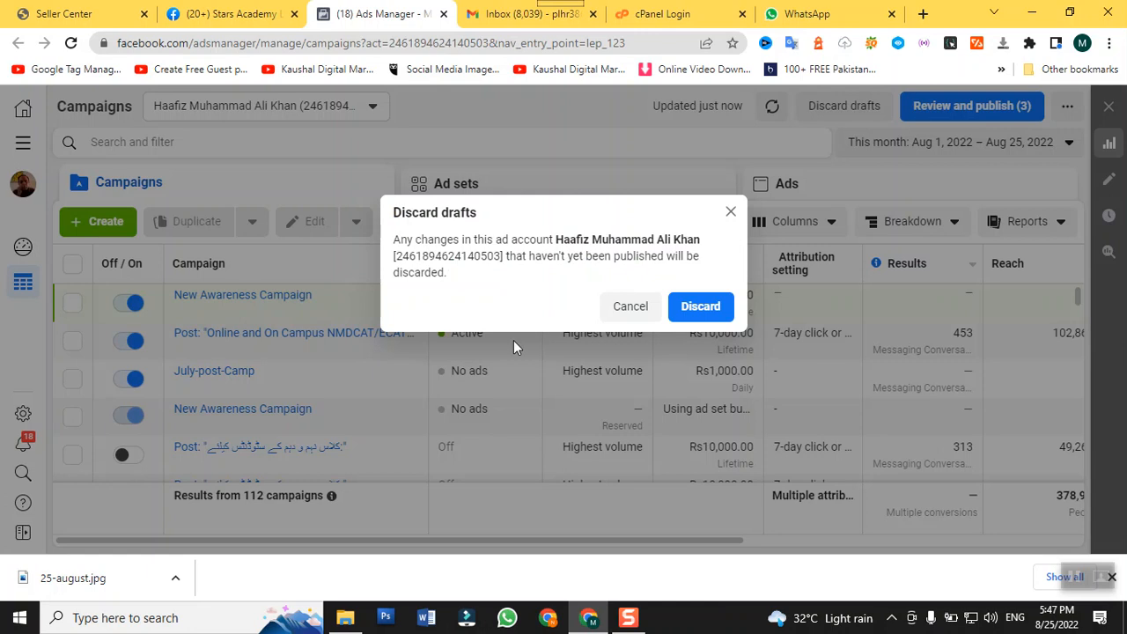
{"action": "left_click", "coordinate": [683, 315]}
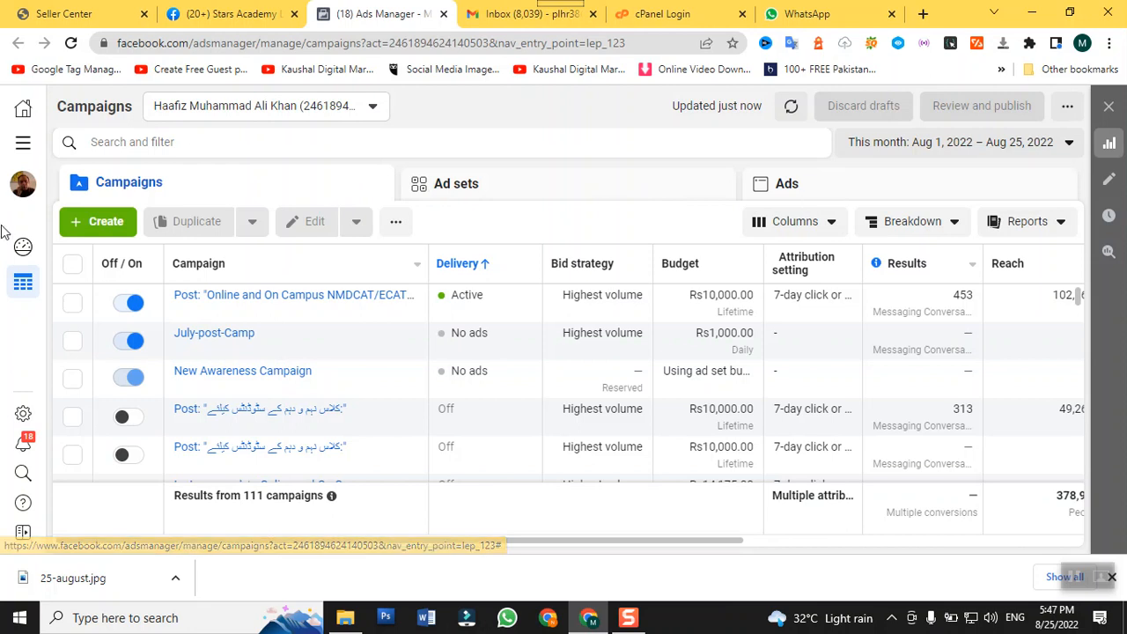
- Start a new campaign, look through the available objectives and choose Engagement as the campaign objective
{"action": "left_click", "coordinate": [81, 223]}
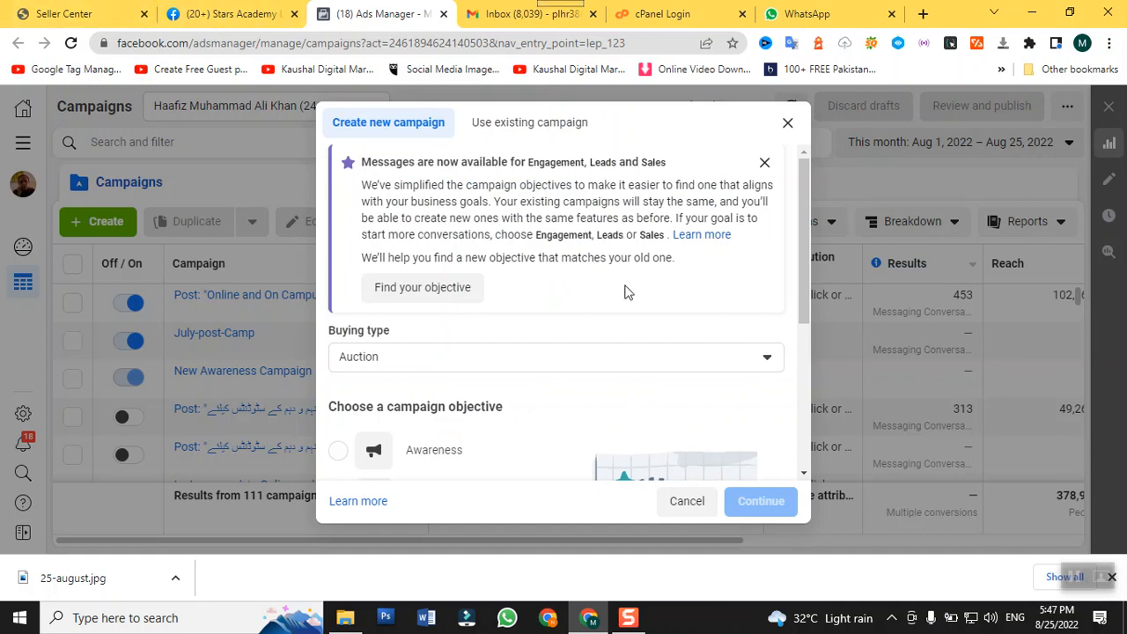
{"action": "scroll", "coordinate": [626, 294], "scroll_direction": "down", "scroll_amount": 5}
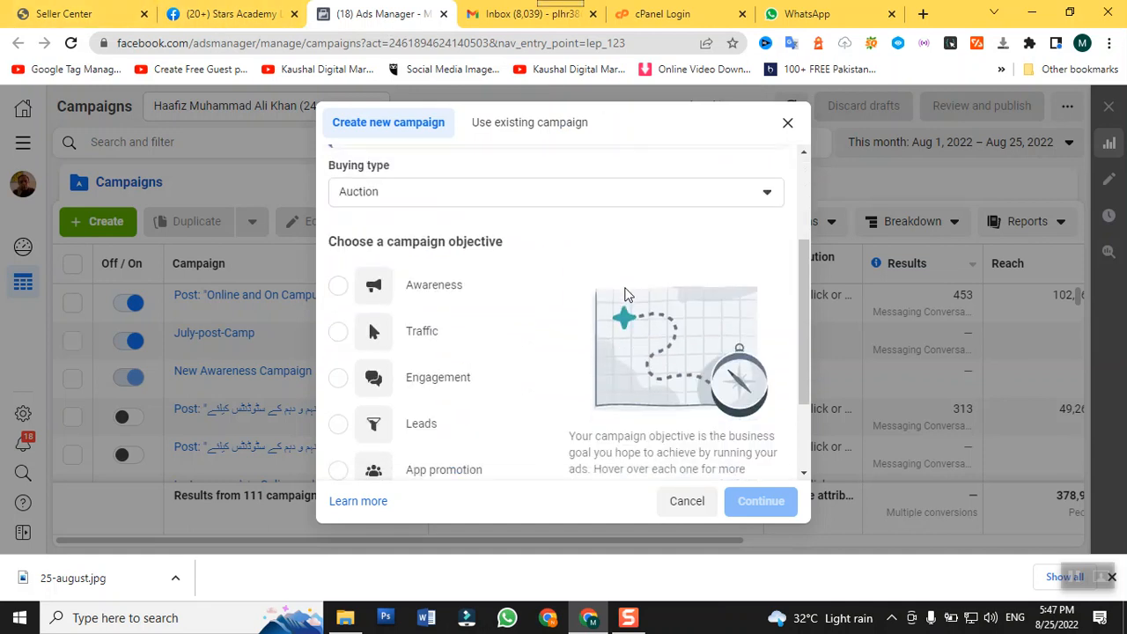
{"action": "scroll", "coordinate": [626, 294], "scroll_direction": "up", "scroll_amount": 2}
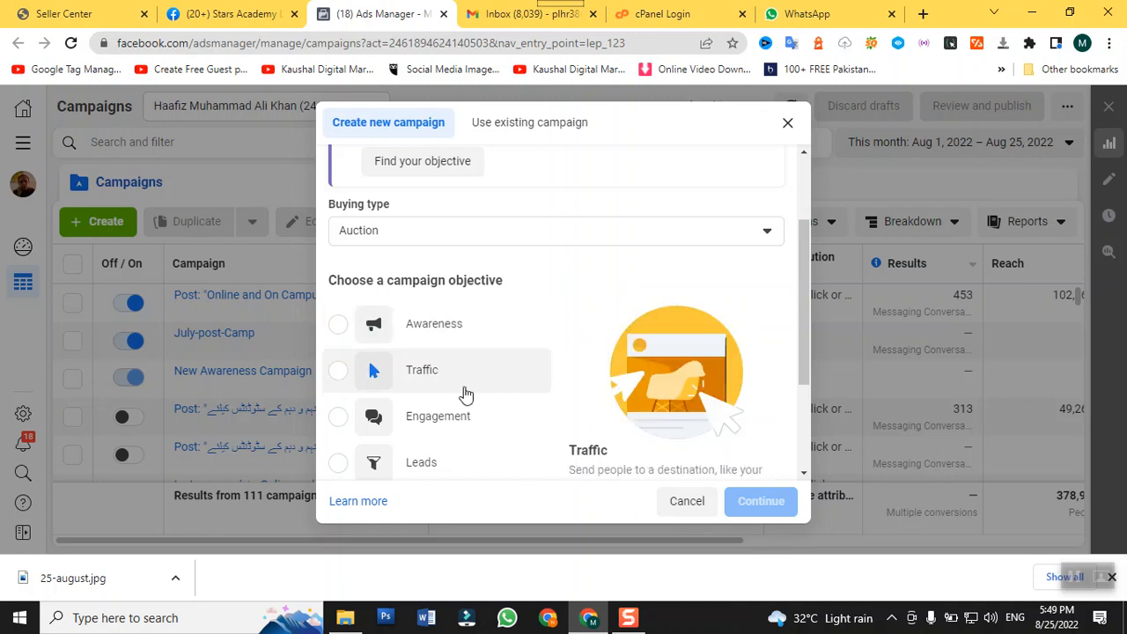
{"action": "scroll", "coordinate": [466, 390], "scroll_direction": "down", "scroll_amount": 2}
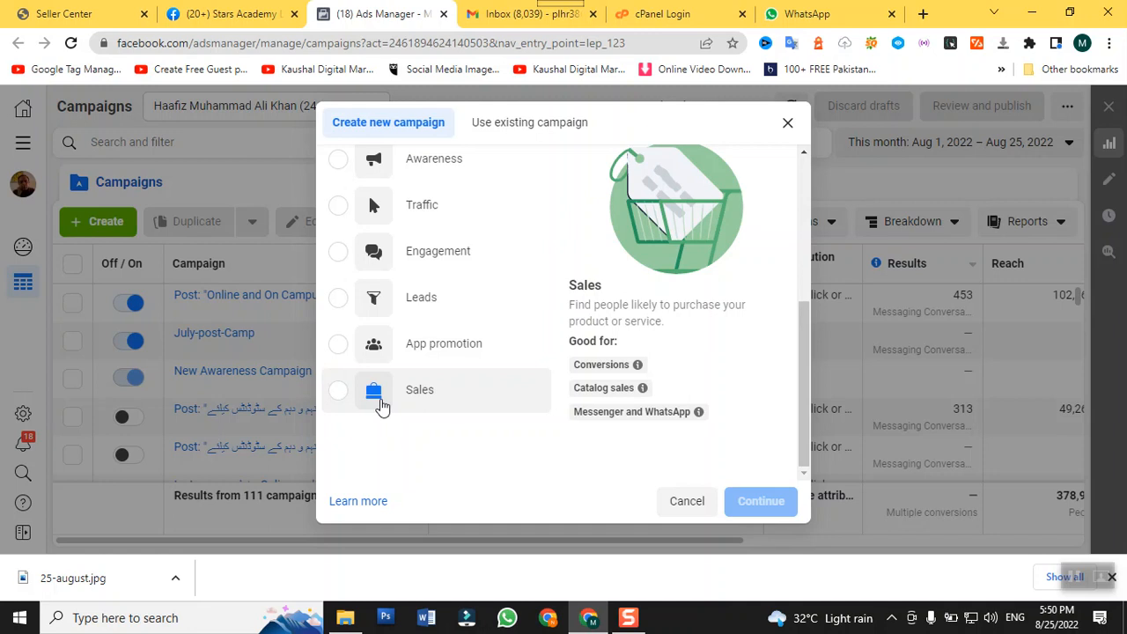
{"action": "left_click", "coordinate": [337, 253]}
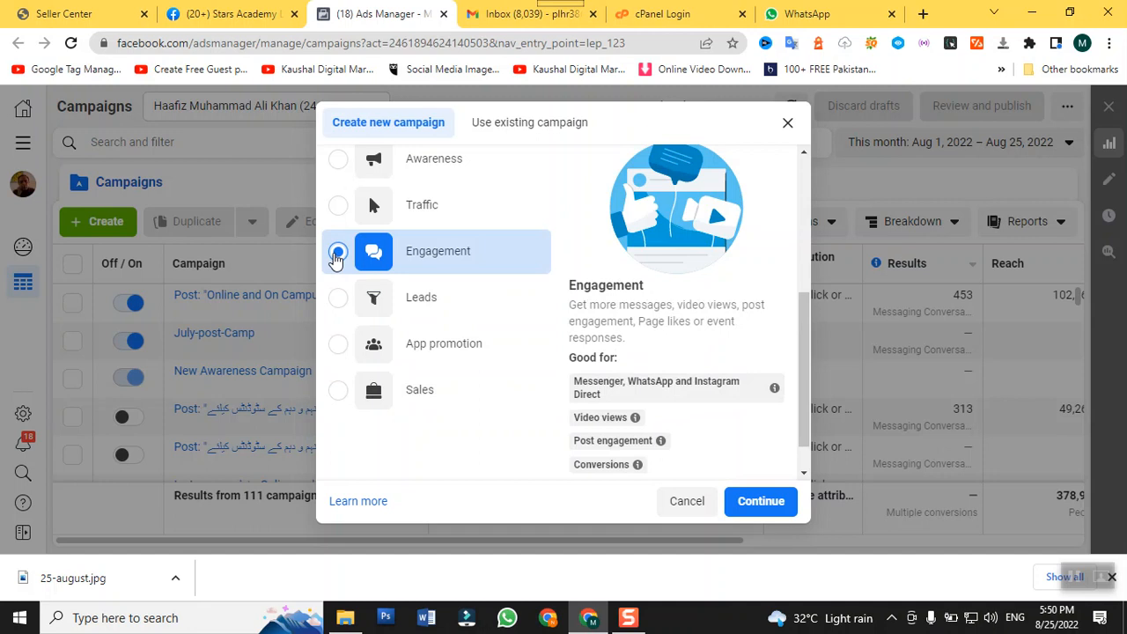
- Expand the optional naming section of the new campaign and name the campaign Stars Academy
{"action": "scroll", "coordinate": [338, 254], "scroll_direction": "up", "scroll_amount": 3}
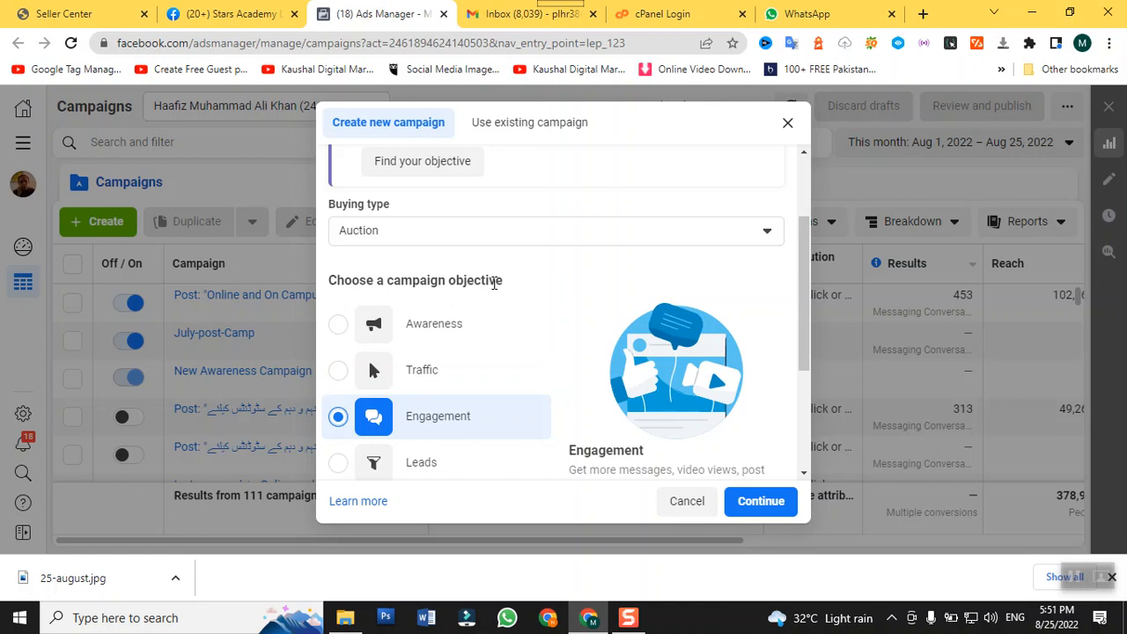
{"action": "scroll", "coordinate": [541, 370], "scroll_direction": "down", "scroll_amount": 2}
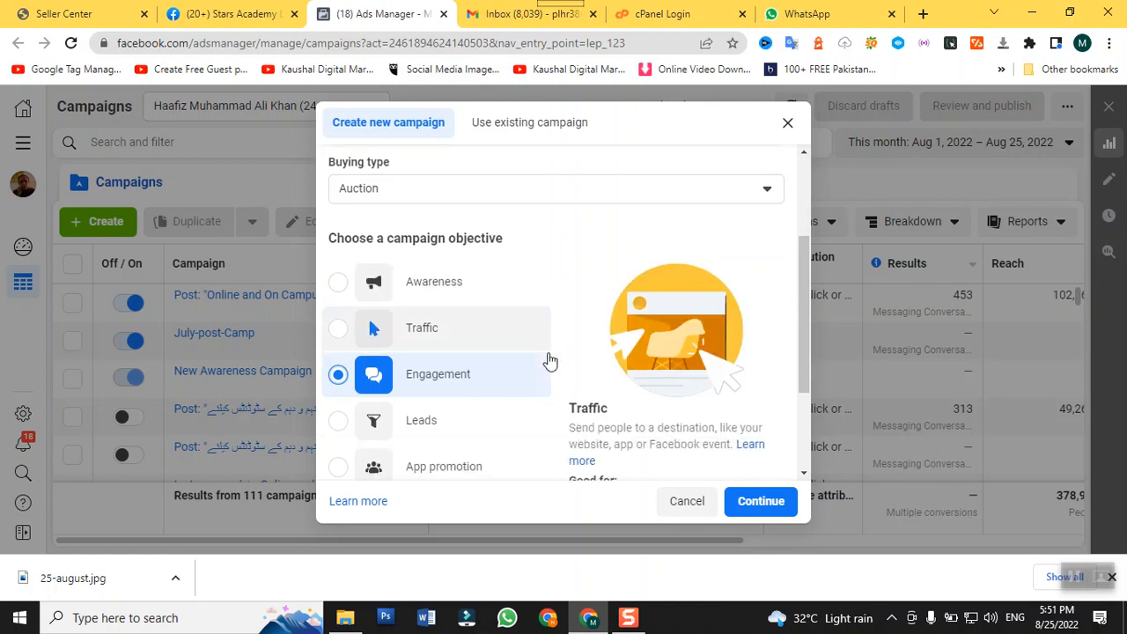
{"action": "scroll", "coordinate": [547, 361], "scroll_direction": "down", "scroll_amount": 2}
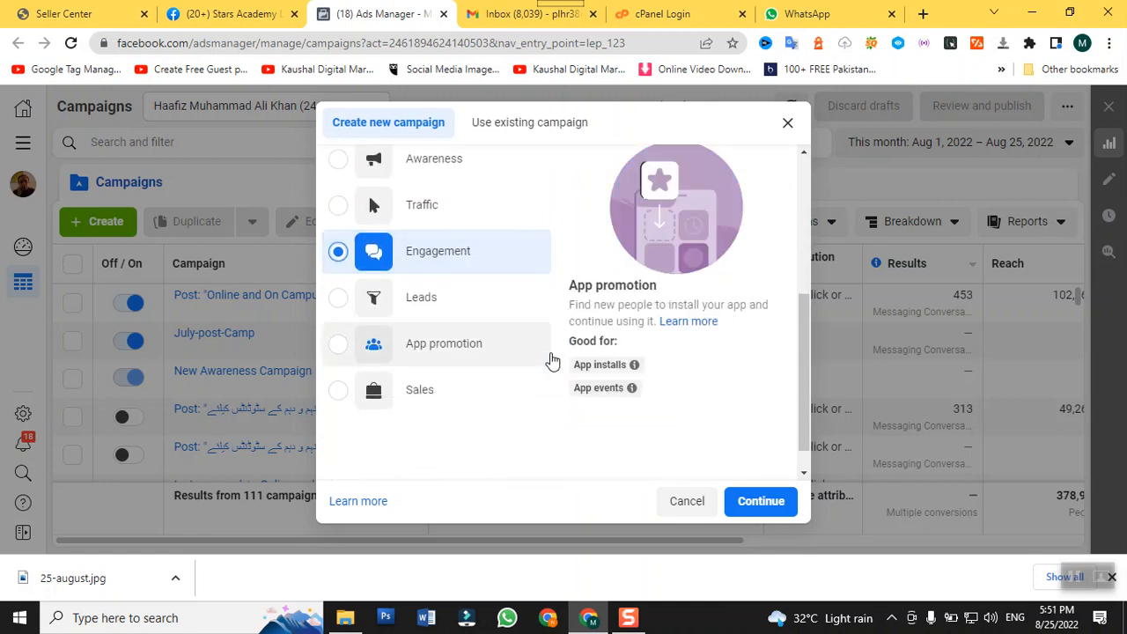
{"action": "scroll", "coordinate": [714, 313], "scroll_direction": "down", "scroll_amount": 1}
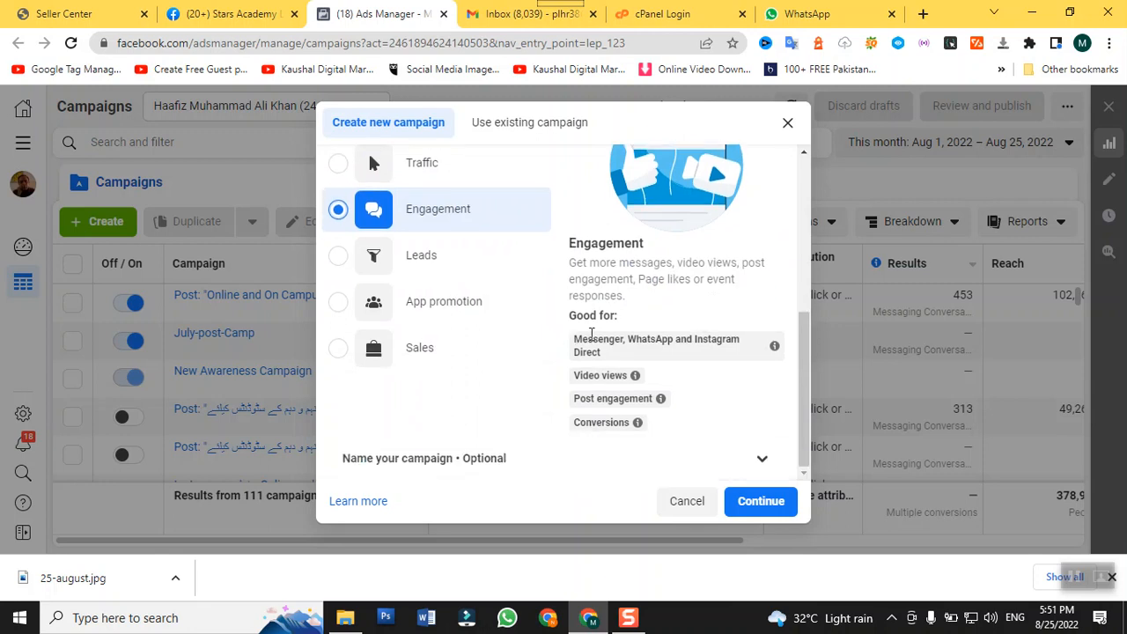
{"action": "mouse_move", "coordinate": [637, 356]}
{"action": "left_click", "coordinate": [759, 465]}
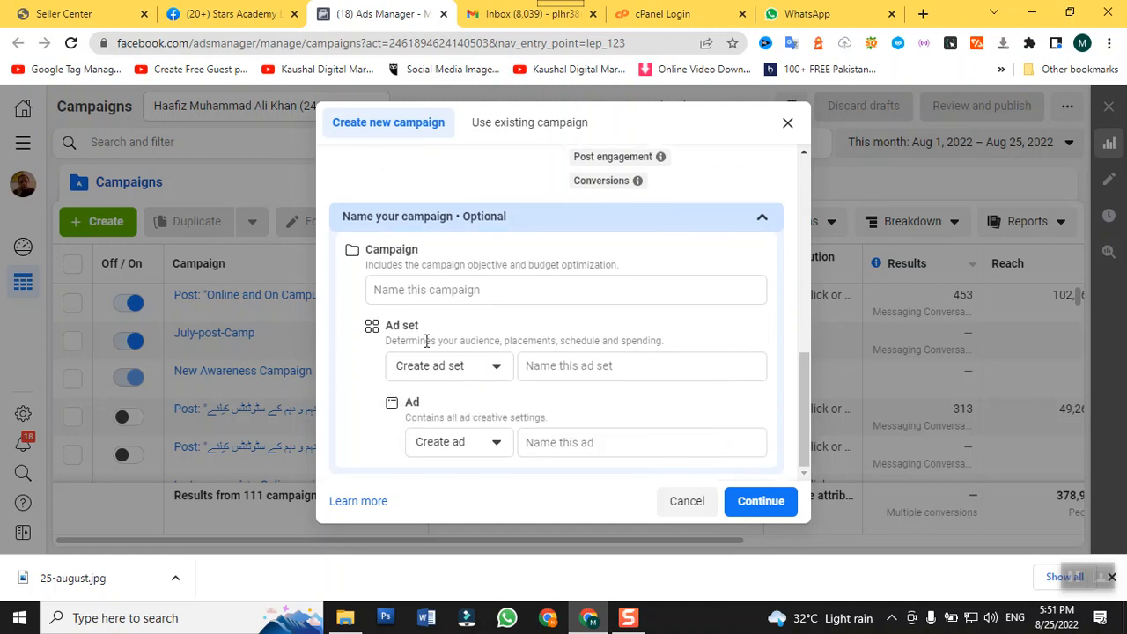
{"action": "left_click", "coordinate": [576, 293]}
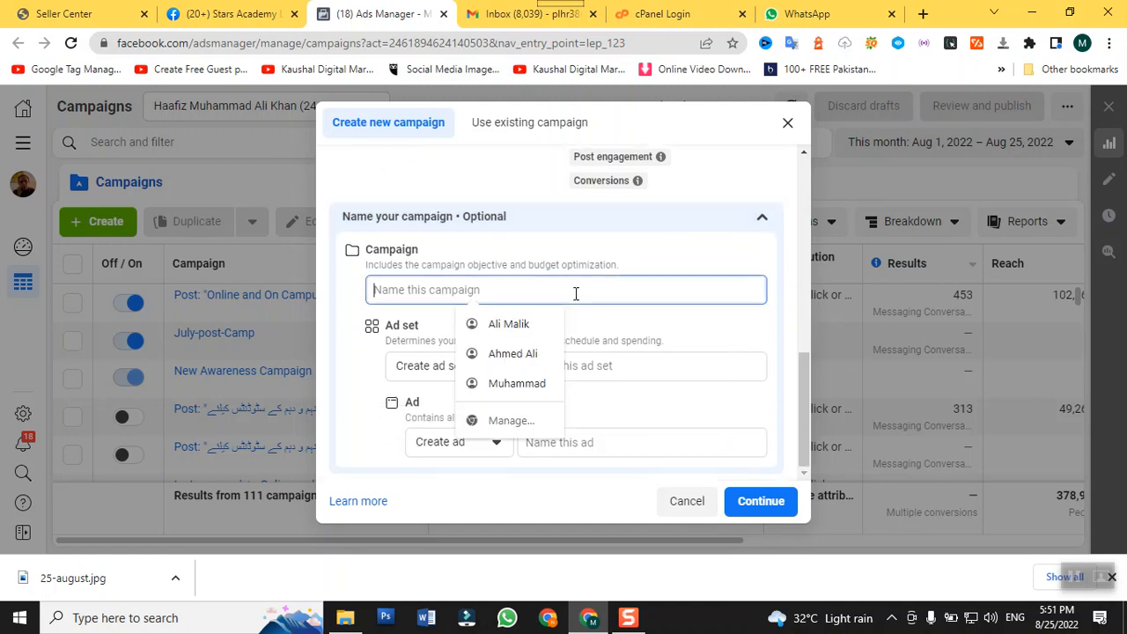
{"action": "type", "text": "St"}
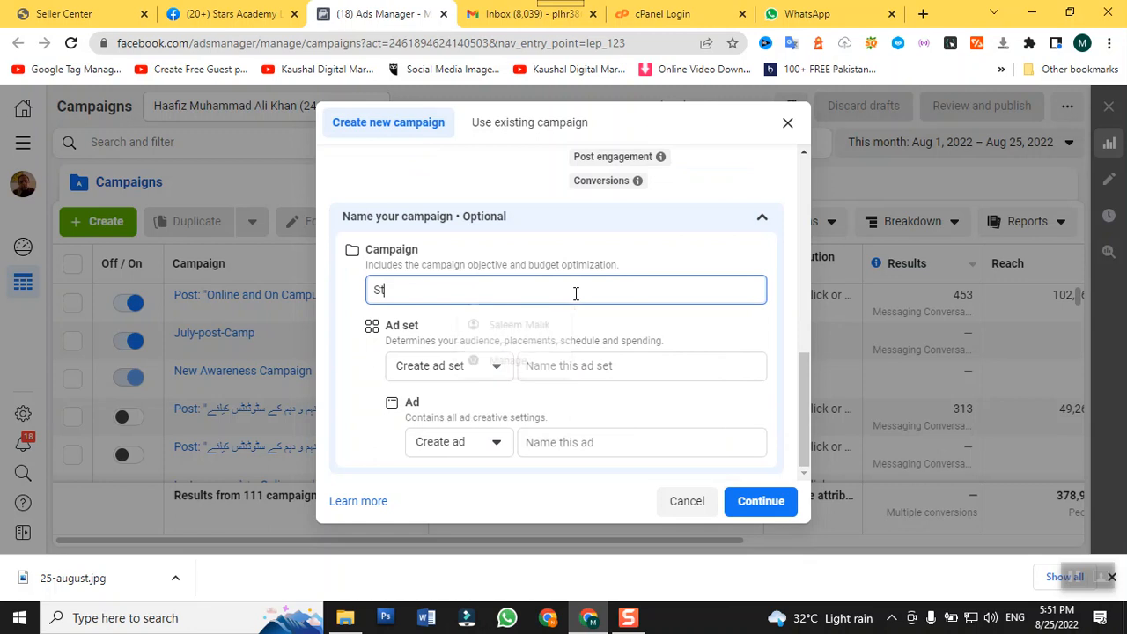
{"action": "type", "text": "ars Academy"}
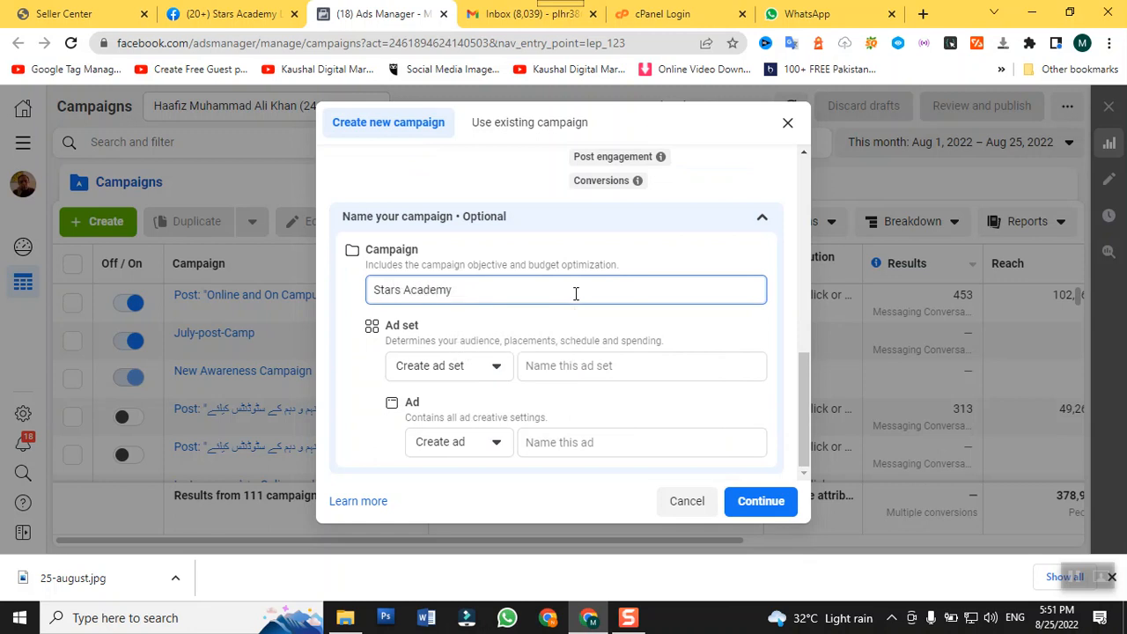
- Name the ad set Stars Academy Adset and the ad Stars Academy Ad, and continue to the campaign editor
{"action": "left_click", "coordinate": [632, 366]}
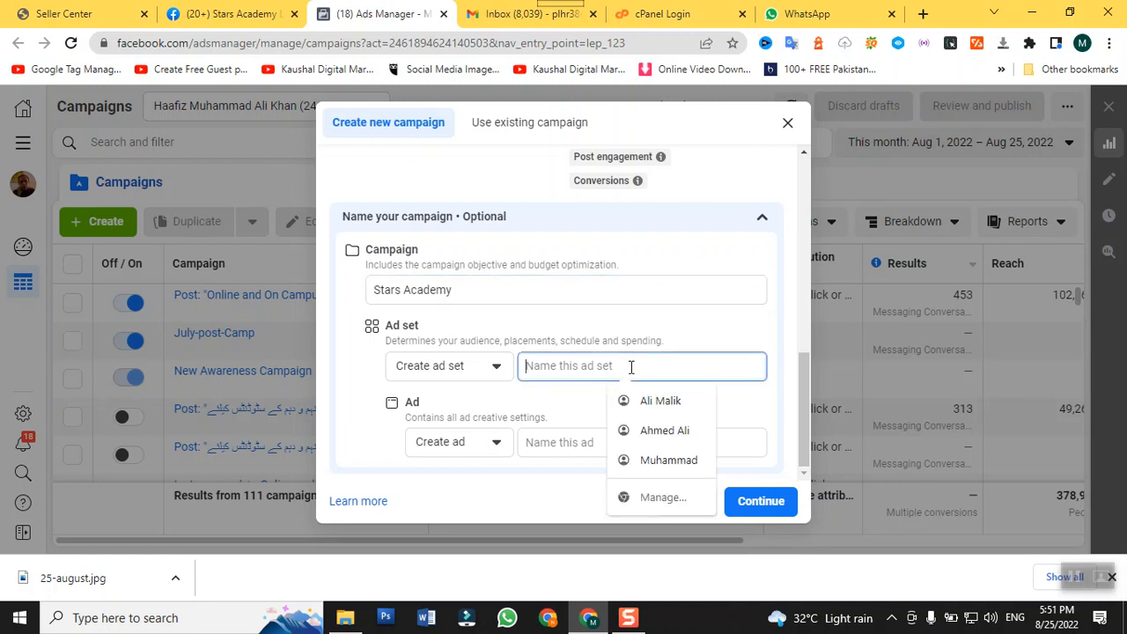
{"action": "type", "text": "Stars Academy Adset"}
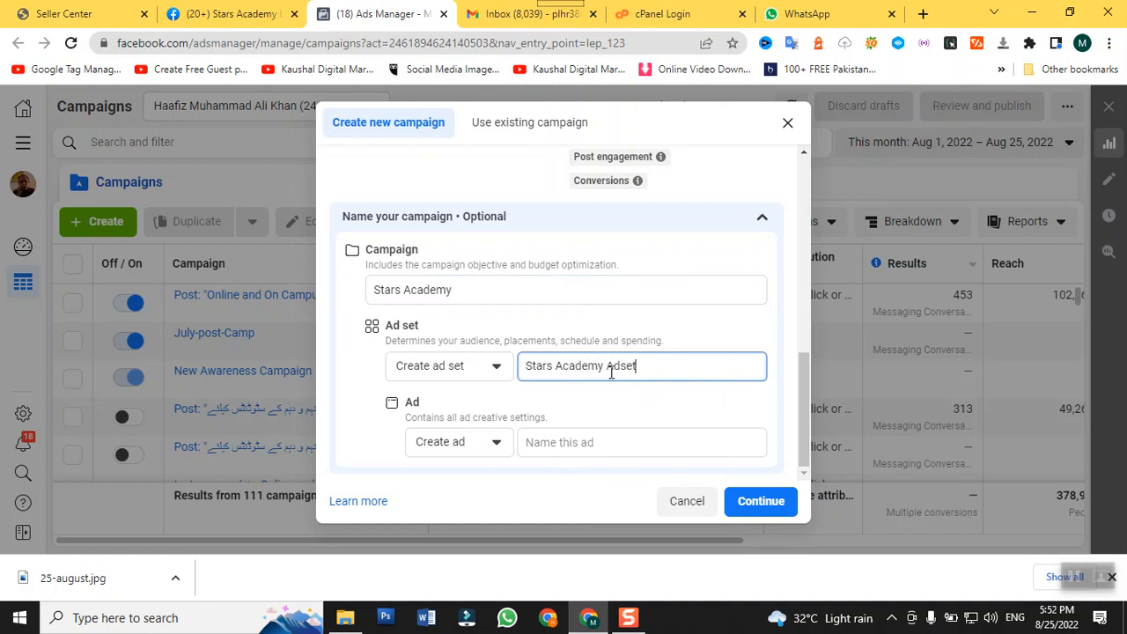
{"action": "triple_click", "coordinate": [612, 373]}
{"action": "key", "text": "ctrl+c"}
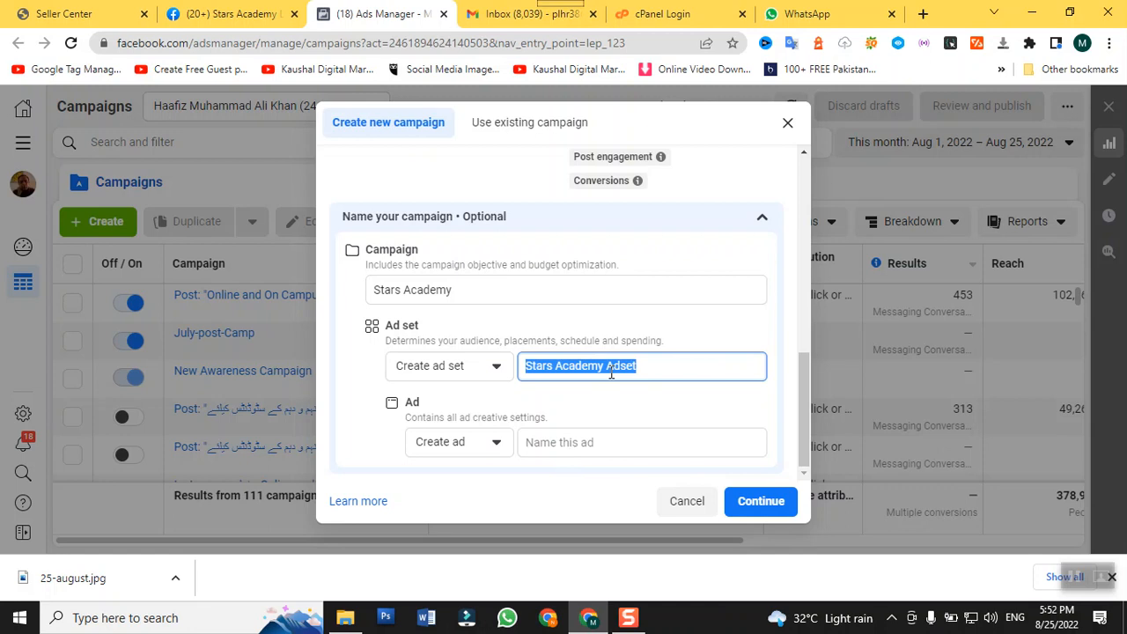
{"action": "left_click", "coordinate": [610, 446]}
{"action": "key", "text": "ctrl+v"}
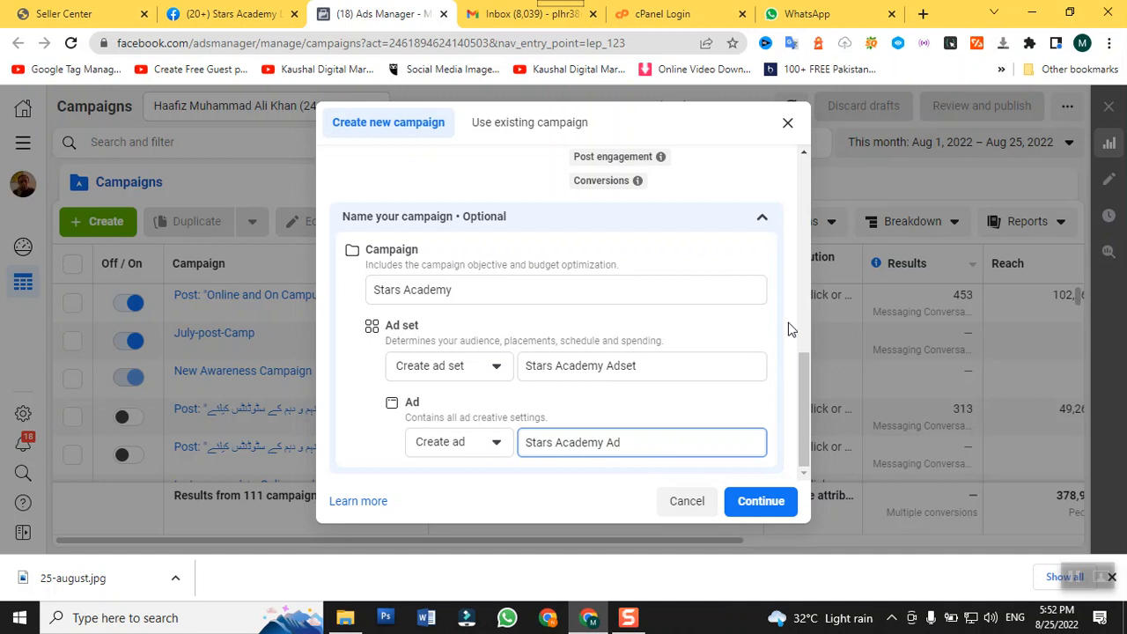
{"action": "left_click", "coordinate": [761, 501]}
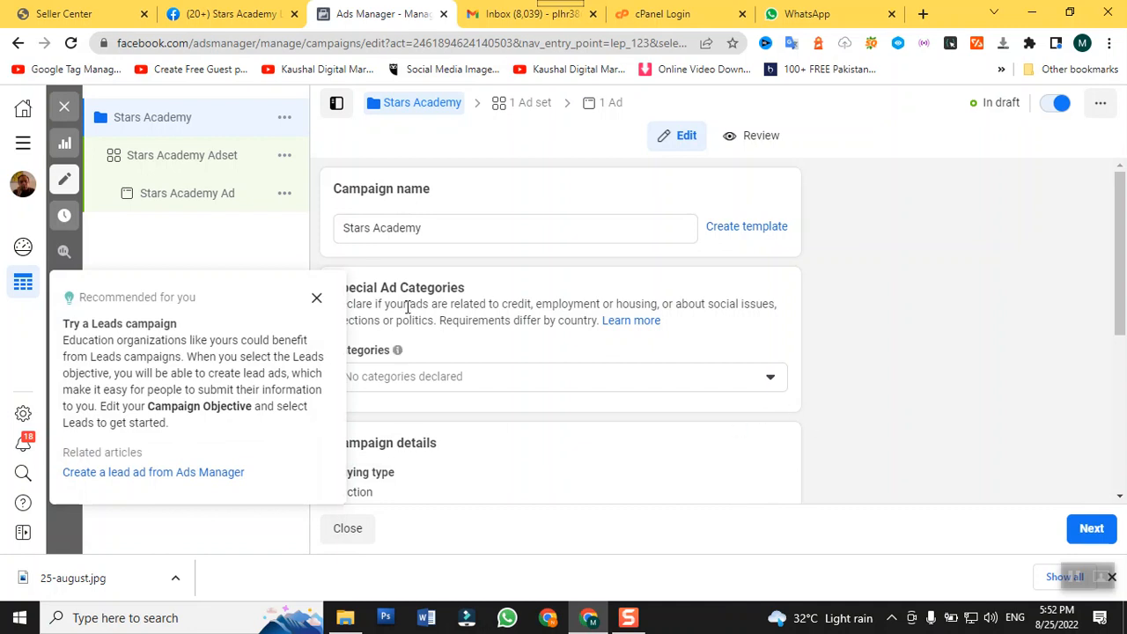
- Dismiss the Leads campaign recommendation and review the campaign's ad categories, details, A/B test and budget settings
{"action": "left_click", "coordinate": [320, 295]}
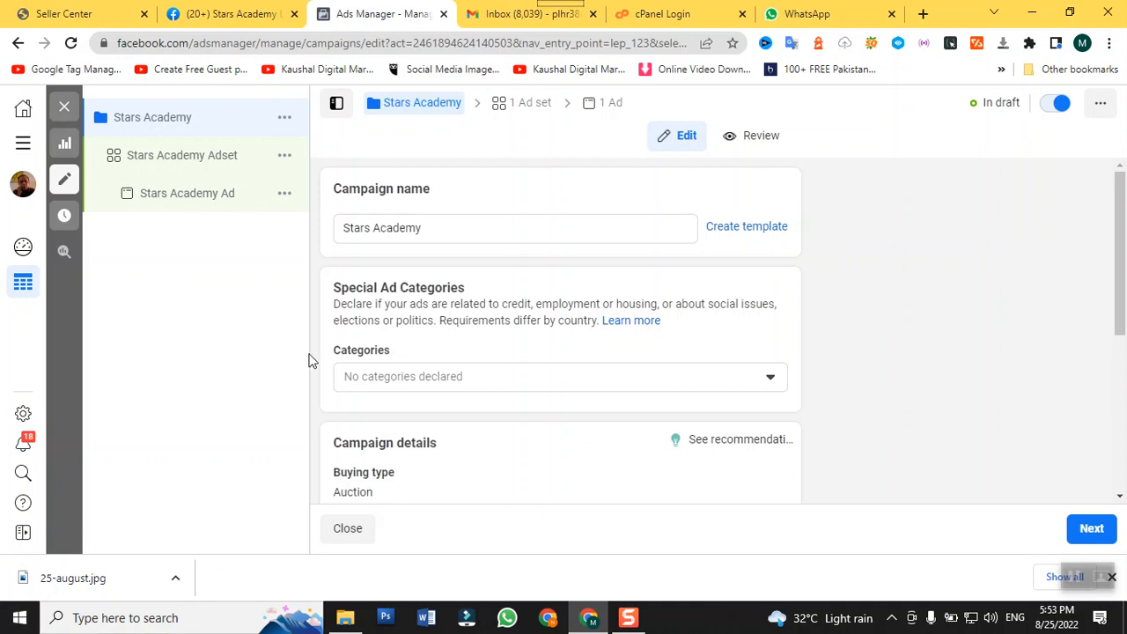
{"action": "scroll", "coordinate": [381, 368], "scroll_direction": "down", "scroll_amount": 2}
{"action": "scroll", "coordinate": [381, 368], "scroll_direction": "down", "scroll_amount": 1}
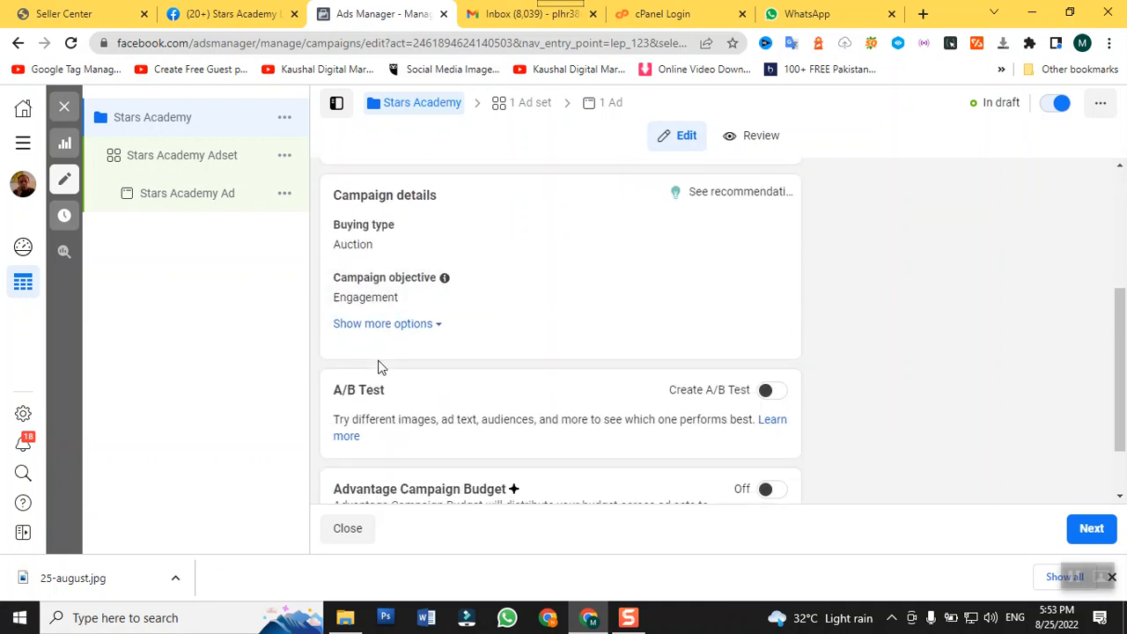
{"action": "scroll", "coordinate": [381, 369], "scroll_direction": "up", "scroll_amount": 3}
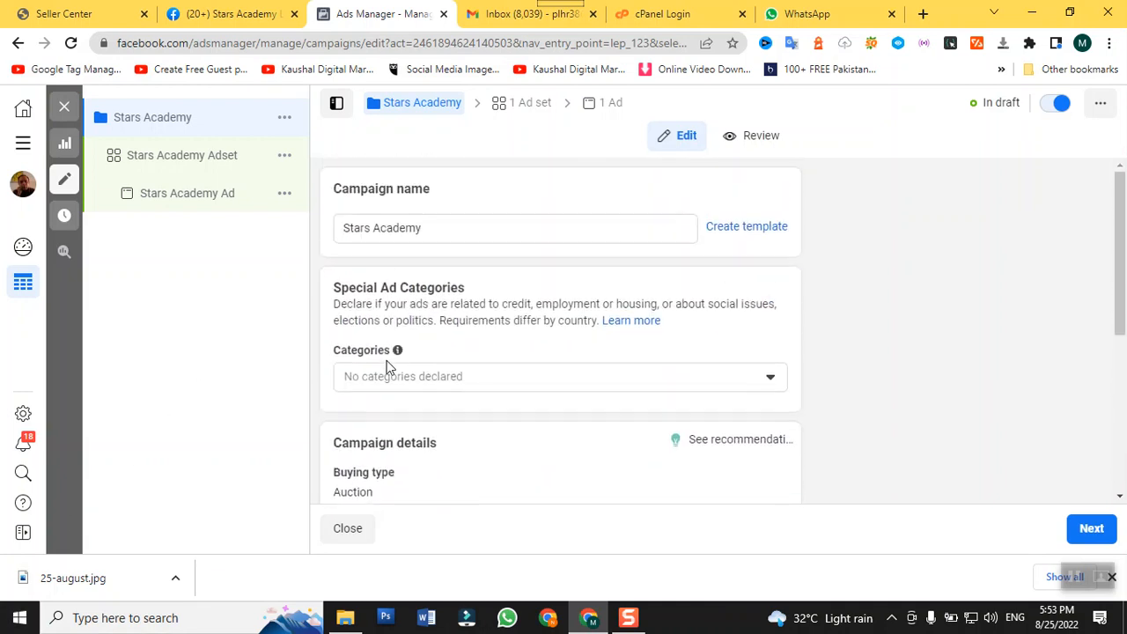
- Turn on Advantage Campaign Budget for the campaign
{"action": "scroll", "coordinate": [385, 368], "scroll_direction": "down", "scroll_amount": 4}
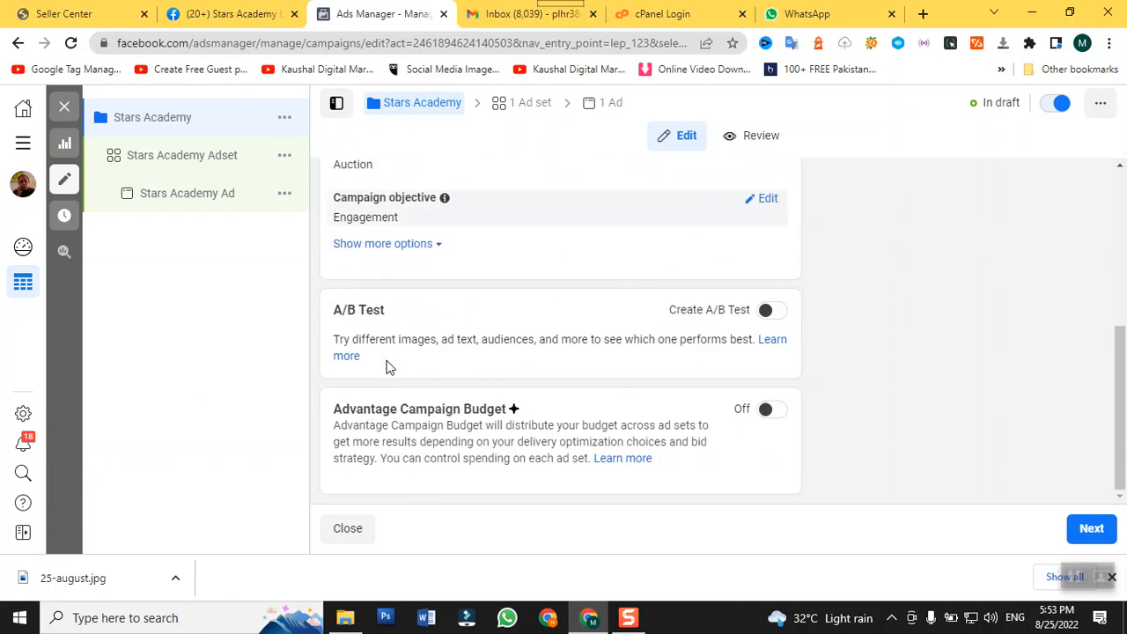
{"action": "scroll", "coordinate": [388, 368], "scroll_direction": "up", "scroll_amount": 1}
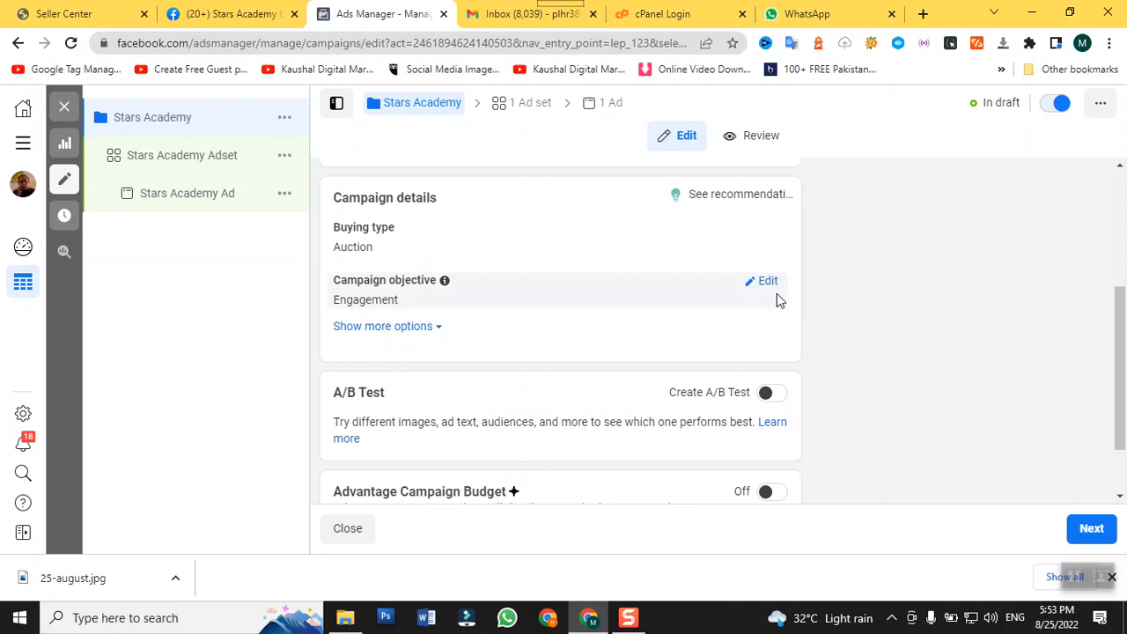
{"action": "scroll", "coordinate": [628, 361], "scroll_direction": "down", "scroll_amount": 1}
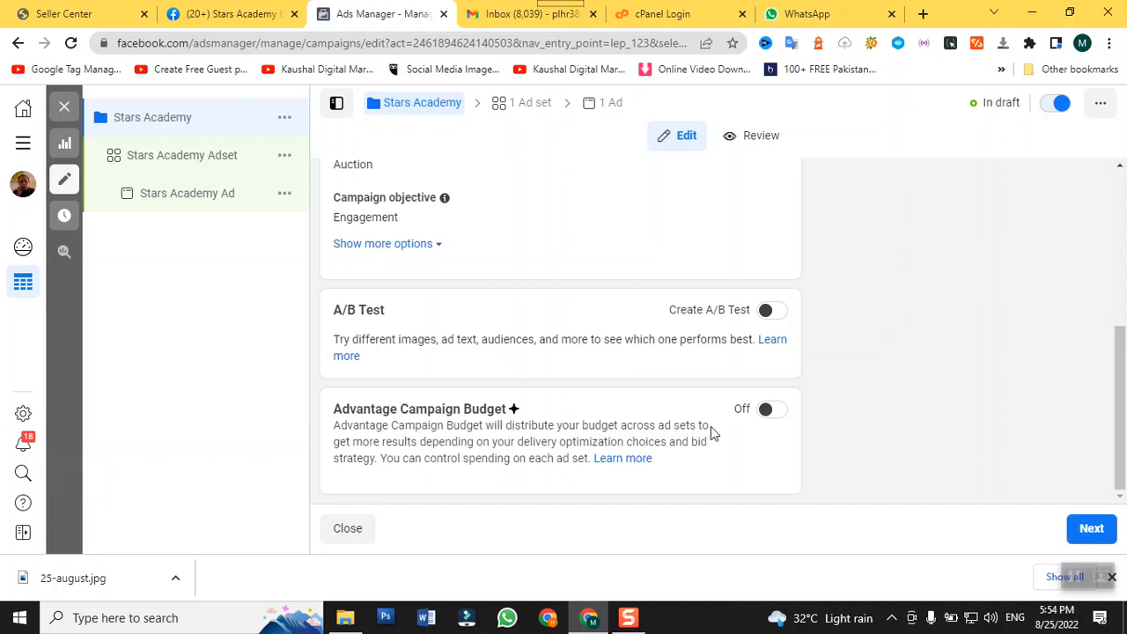
{"action": "left_click", "coordinate": [771, 410]}
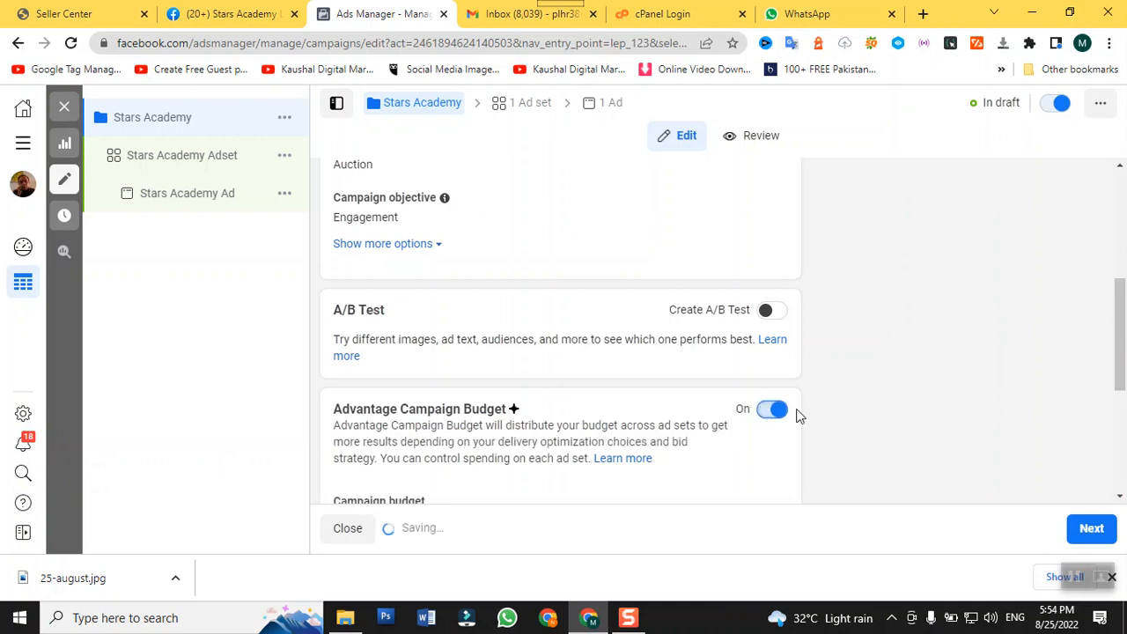
- Change the campaign budget type to Lifetime Budget and select the budget amount
{"action": "scroll", "coordinate": [799, 409], "scroll_direction": "down", "scroll_amount": 1}
{"action": "scroll", "coordinate": [799, 409], "scroll_direction": "down", "scroll_amount": 1}
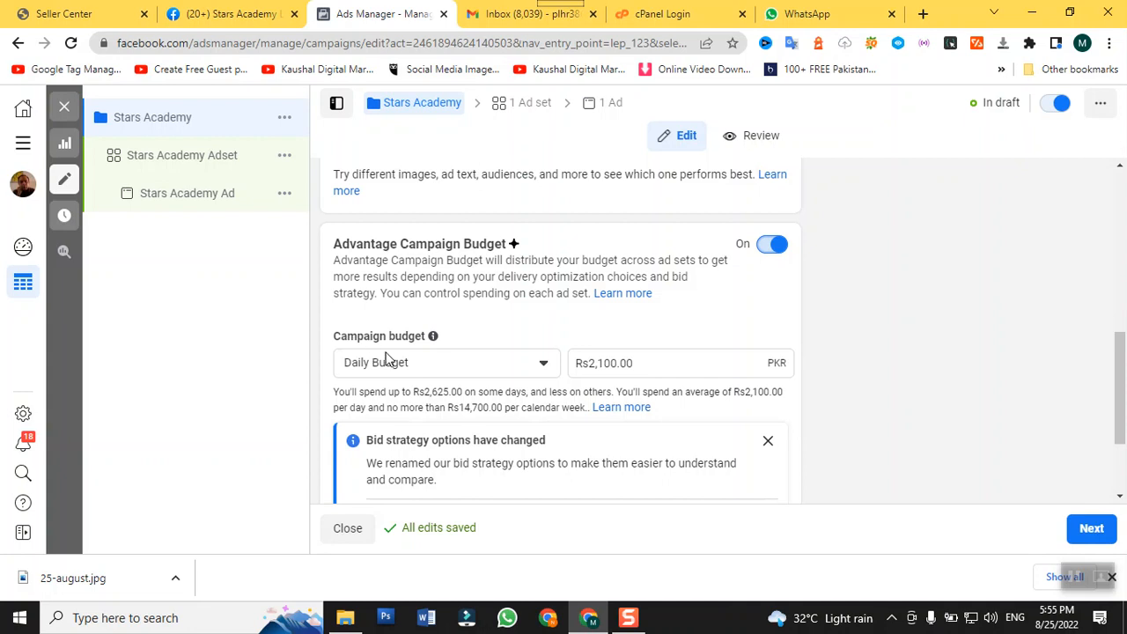
{"action": "left_click", "coordinate": [422, 371]}
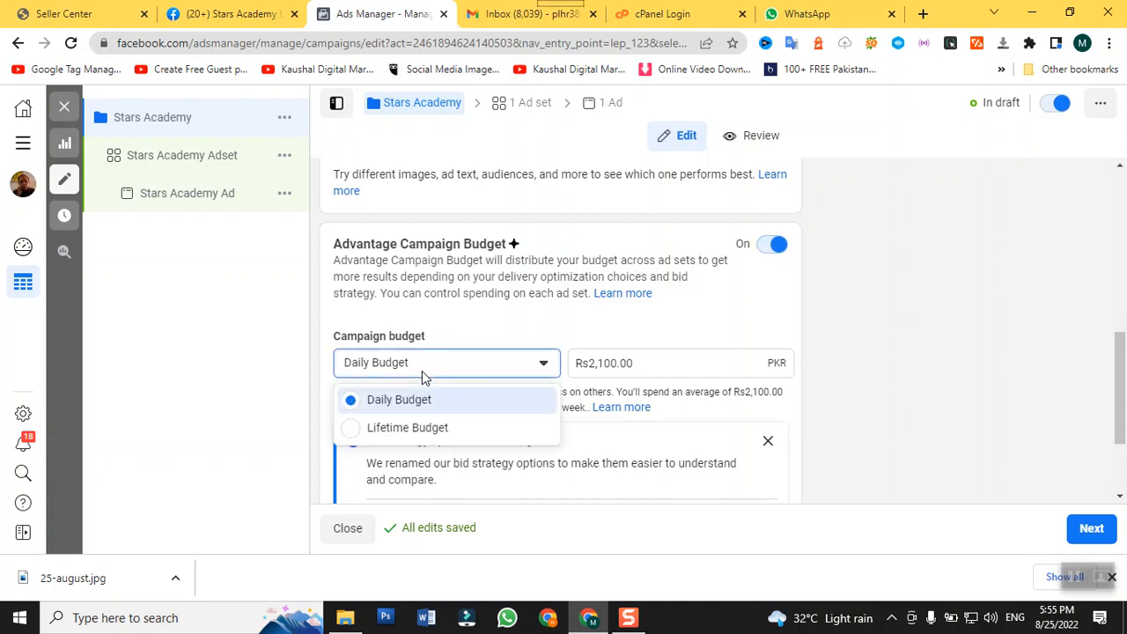
{"action": "left_click", "coordinate": [408, 429]}
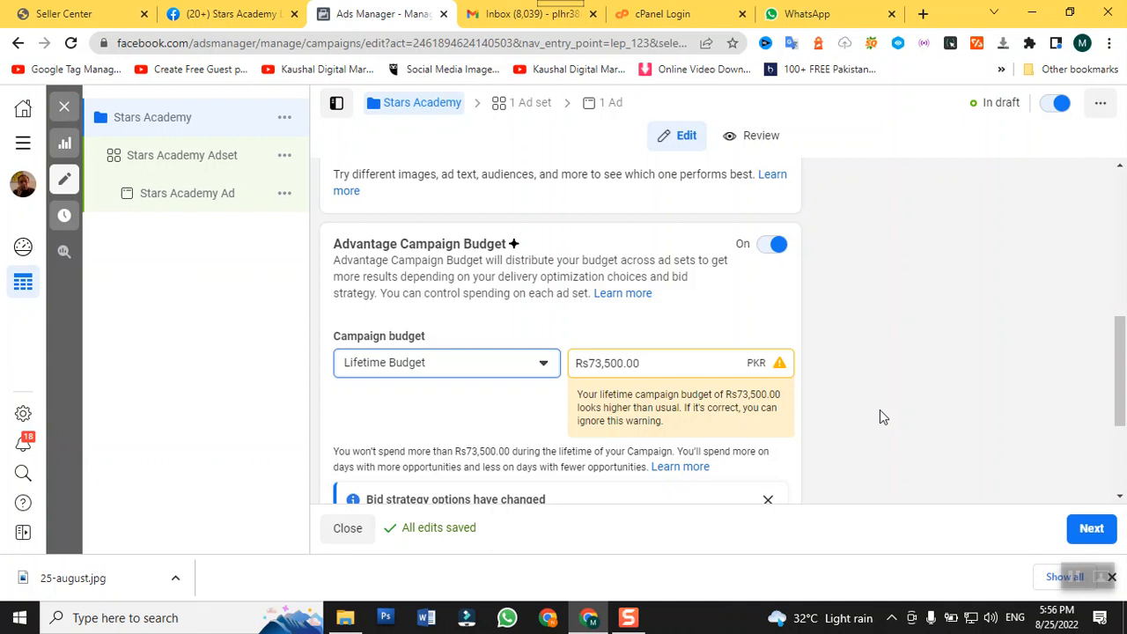
{"action": "left_click_drag", "start_coordinate": [641, 363], "coordinate": [574, 357]}
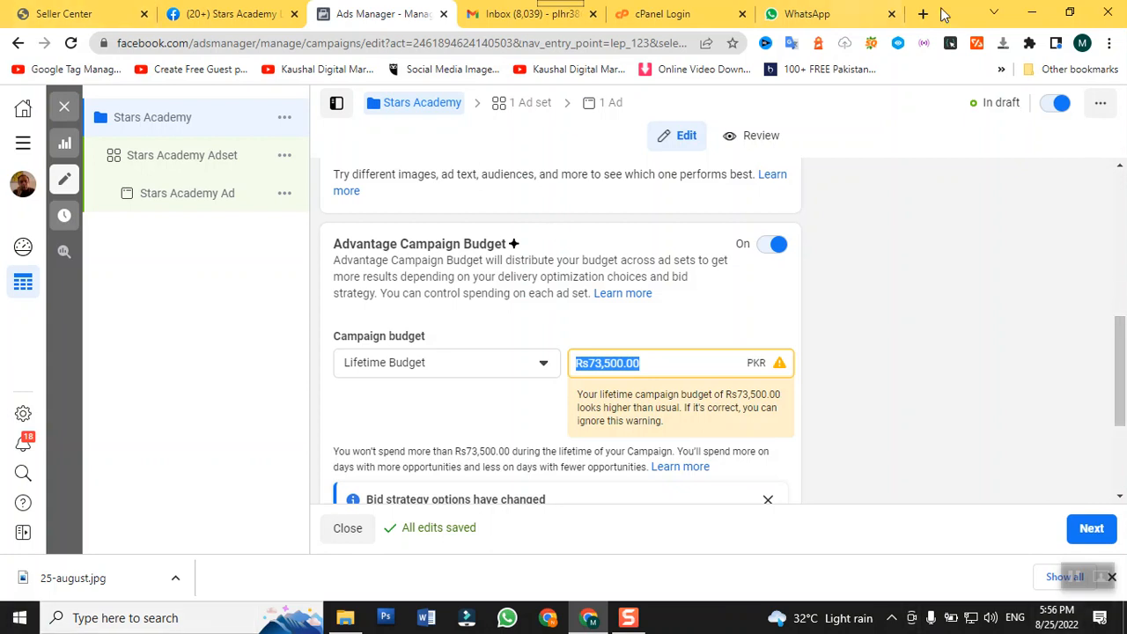
{"action": "scroll", "coordinate": [986, 222], "scroll_direction": "down", "scroll_amount": 3}
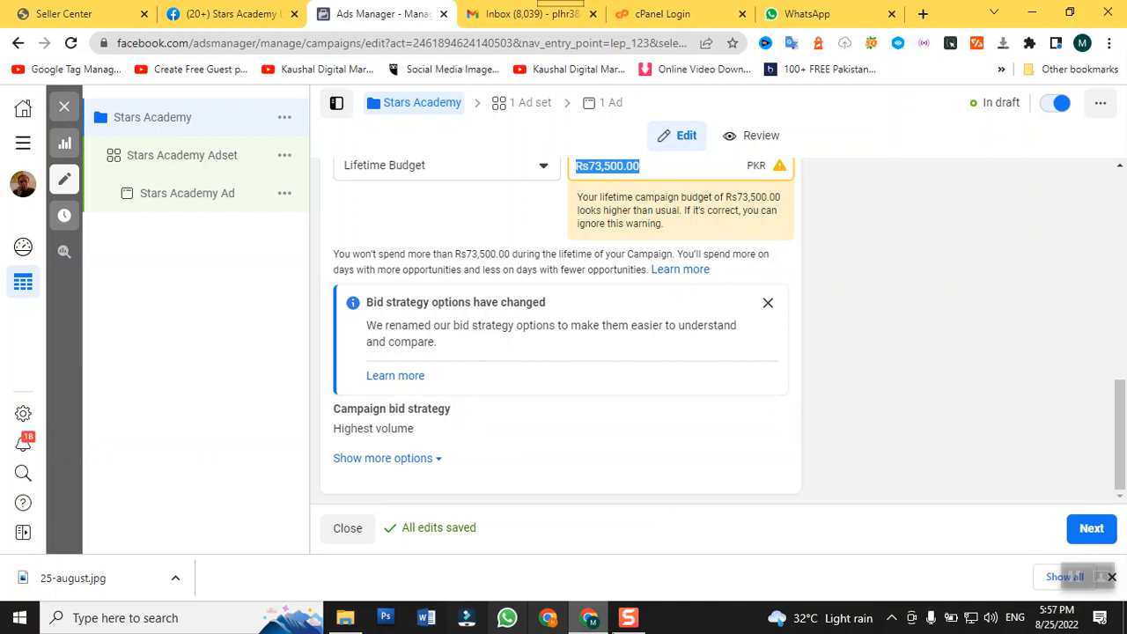
{"action": "mouse_move", "coordinate": [806, 624]}
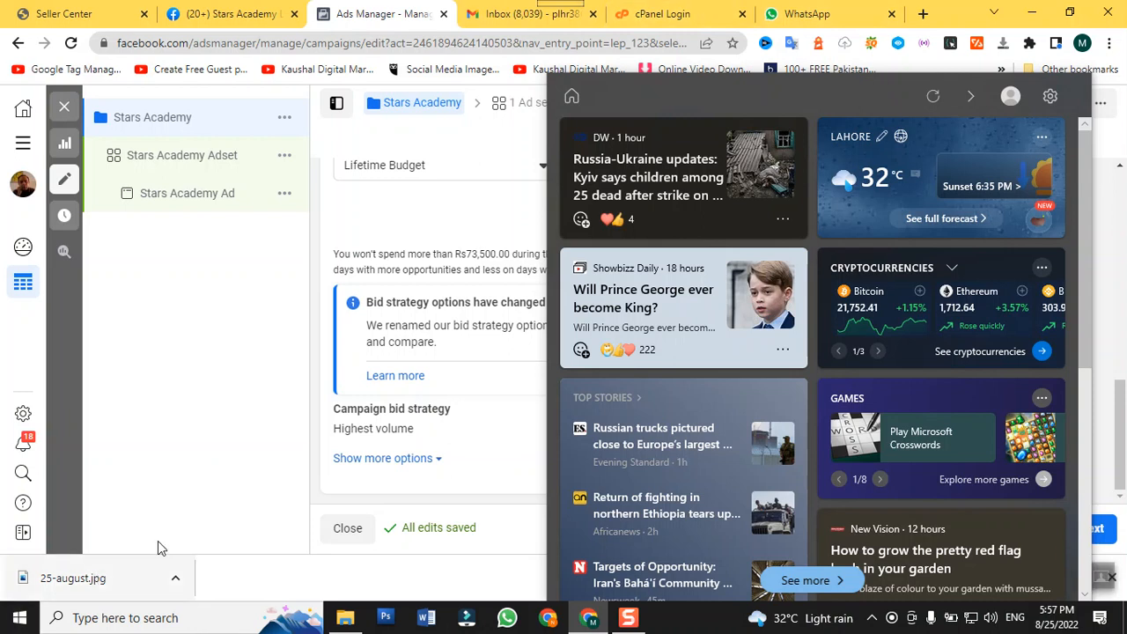
{"action": "left_click", "coordinate": [300, 443]}
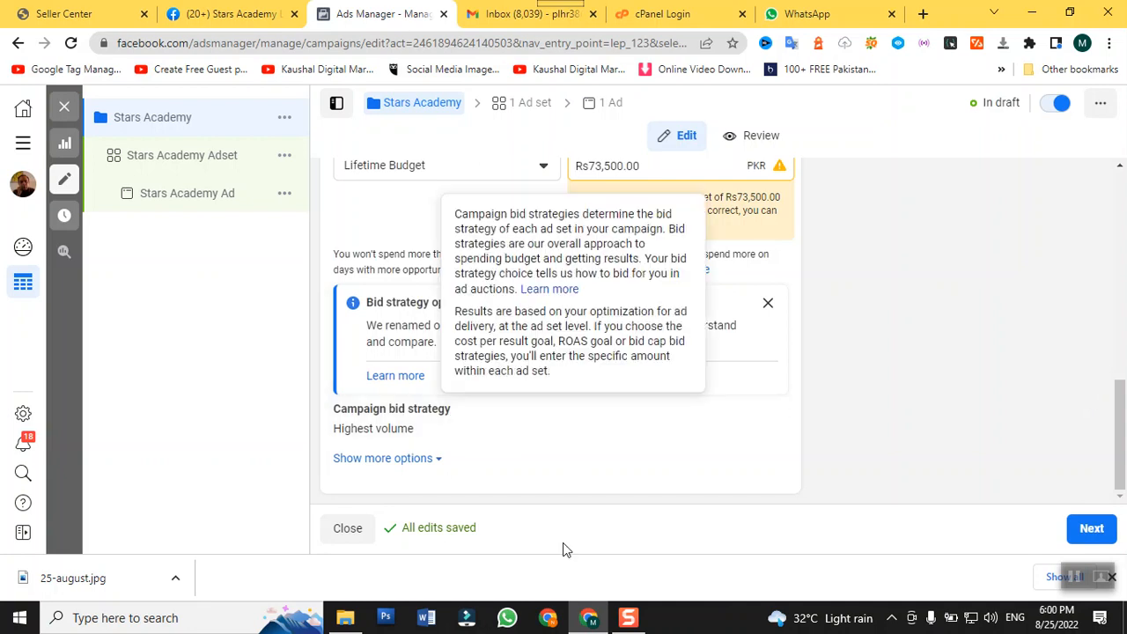
{"action": "mouse_move", "coordinate": [346, 617]}
{"action": "left_click", "coordinate": [348, 551]}
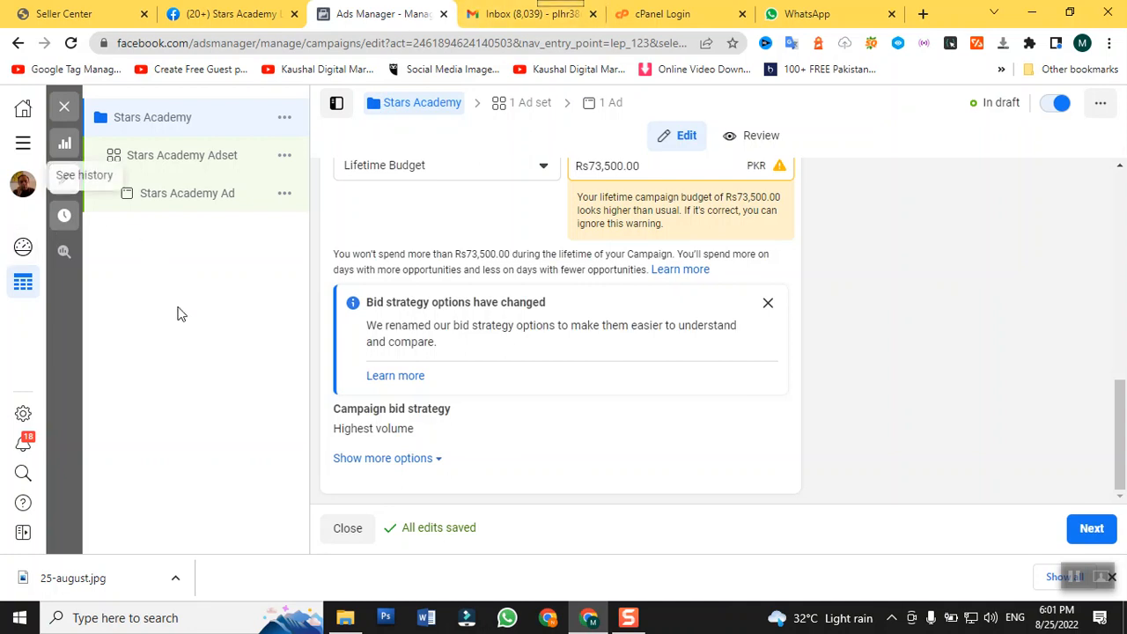
- Show the additional budget options, set the campaign to run ads on a schedule, and continue to the ad set settings
{"action": "left_click", "coordinate": [414, 462]}
{"action": "scroll", "coordinate": [451, 470], "scroll_direction": "down", "scroll_amount": 1}
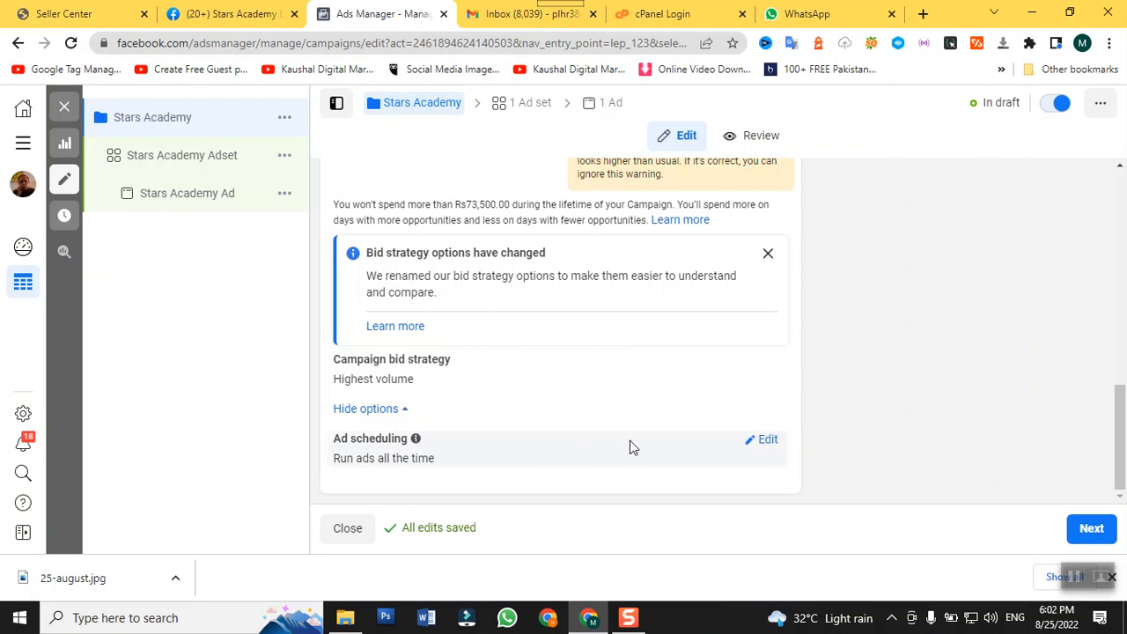
{"action": "left_click", "coordinate": [771, 448]}
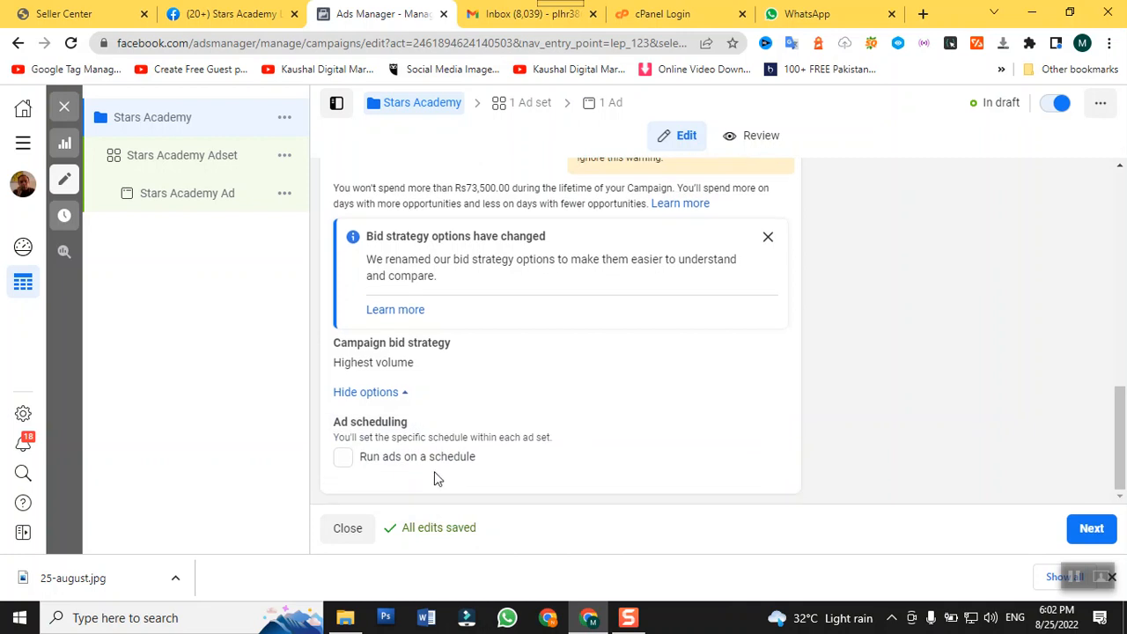
{"action": "left_click", "coordinate": [344, 460]}
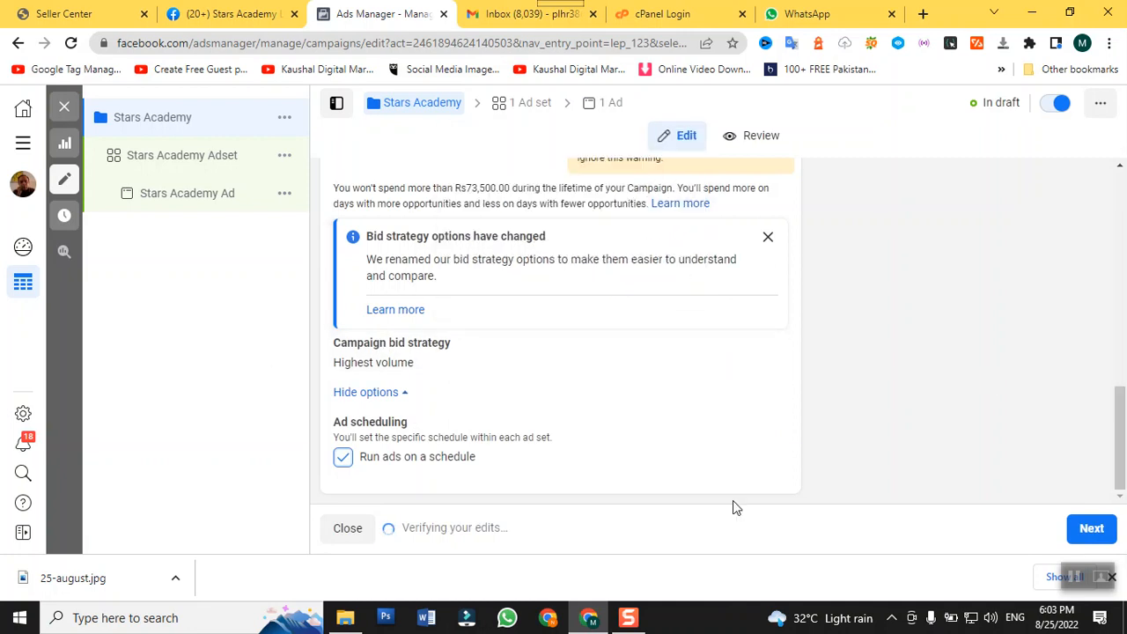
{"action": "scroll", "coordinate": [639, 443], "scroll_direction": "up", "scroll_amount": 2}
{"action": "scroll", "coordinate": [639, 443], "scroll_direction": "down", "scroll_amount": 2}
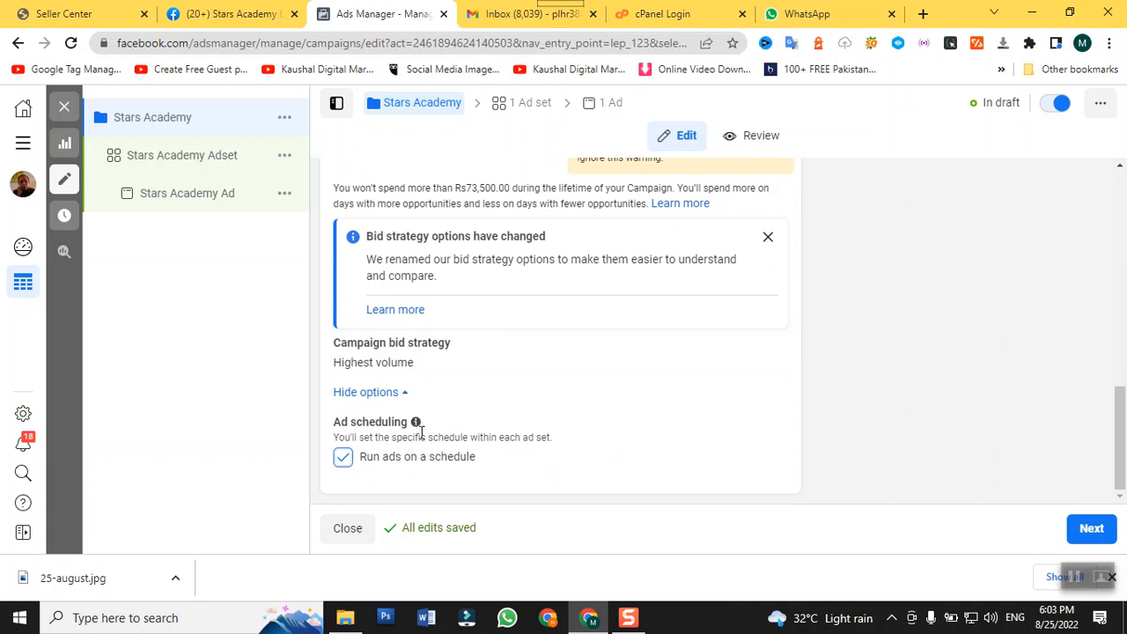
{"action": "left_click", "coordinate": [1082, 539]}
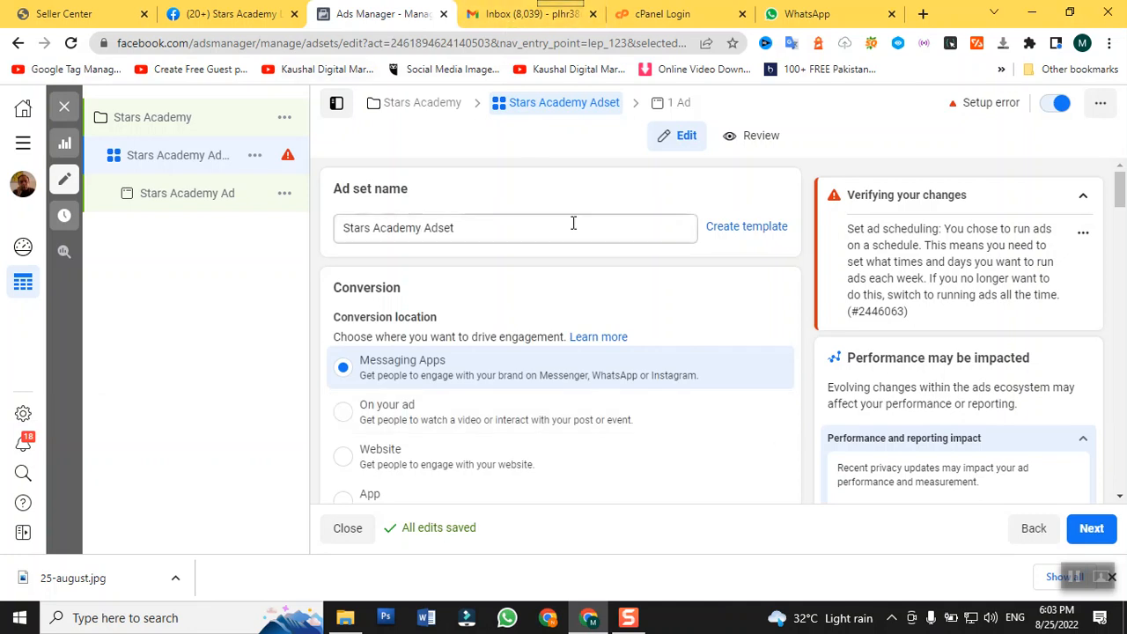
- Keep Messaging Apps as the ad set's conversion location and choose WhatsApp as the messaging app
{"action": "scroll", "coordinate": [575, 226], "scroll_direction": "down", "scroll_amount": 1}
{"action": "scroll", "coordinate": [577, 232], "scroll_direction": "down", "scroll_amount": 1}
{"action": "scroll", "coordinate": [577, 233], "scroll_direction": "up", "scroll_amount": 2}
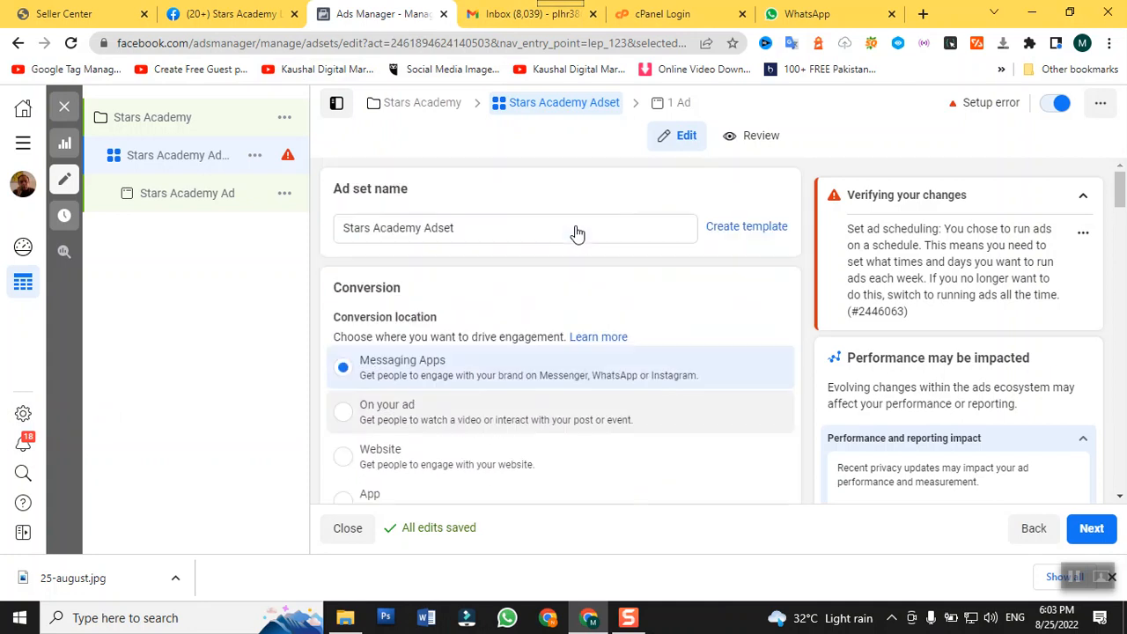
{"action": "scroll", "coordinate": [580, 240], "scroll_direction": "down", "scroll_amount": 1}
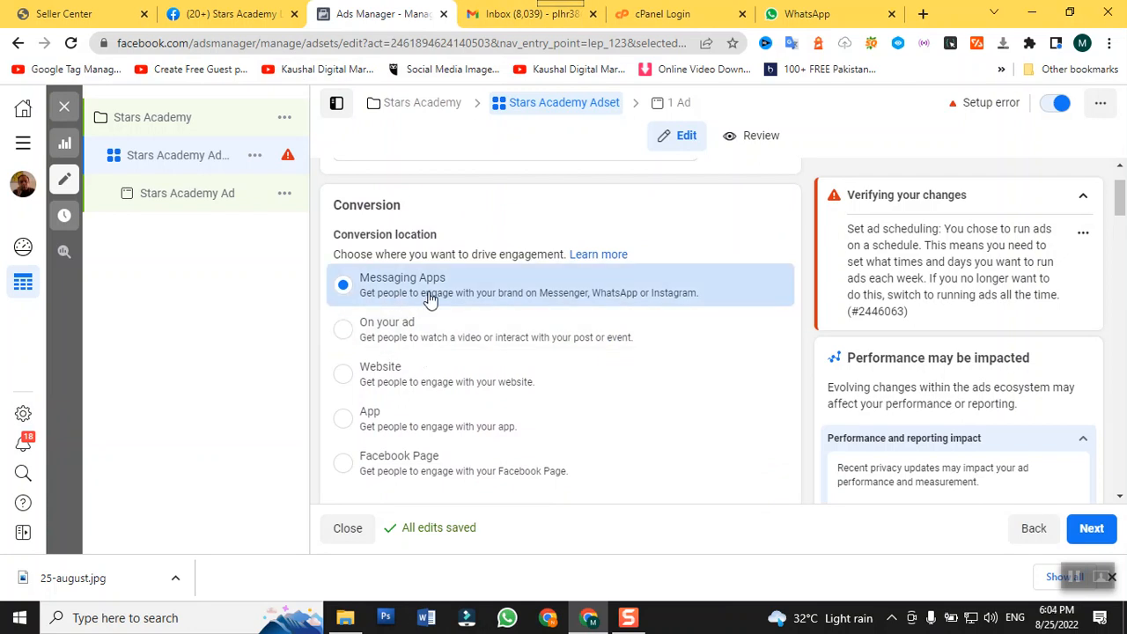
{"action": "scroll", "coordinate": [431, 297], "scroll_direction": "down", "scroll_amount": 3}
{"action": "scroll", "coordinate": [430, 302], "scroll_direction": "down", "scroll_amount": 2}
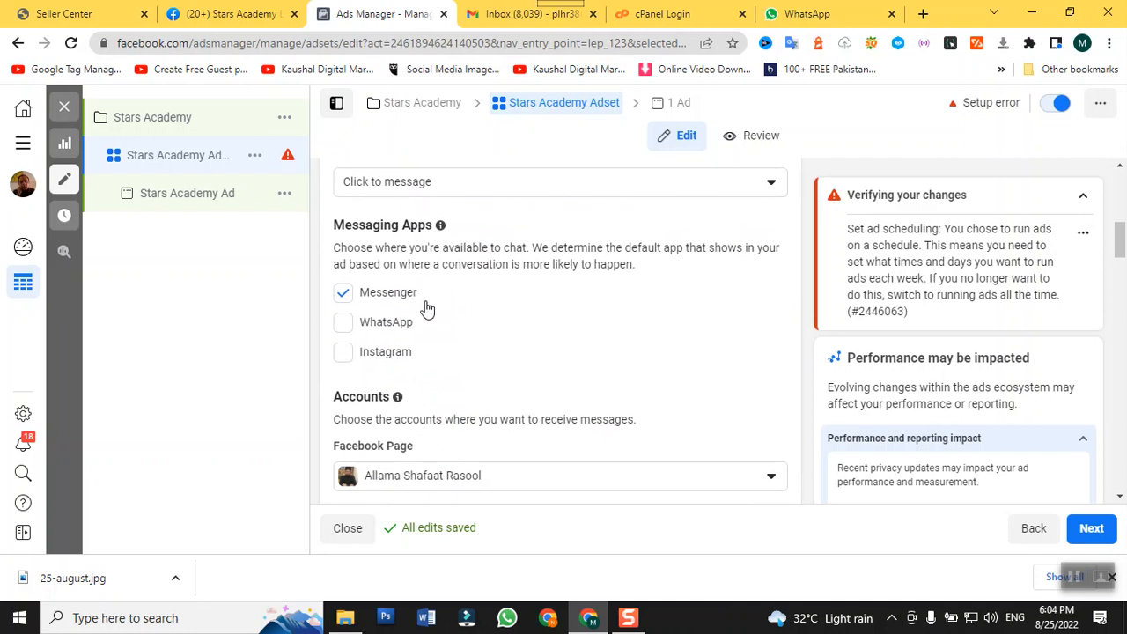
{"action": "left_click", "coordinate": [344, 326]}
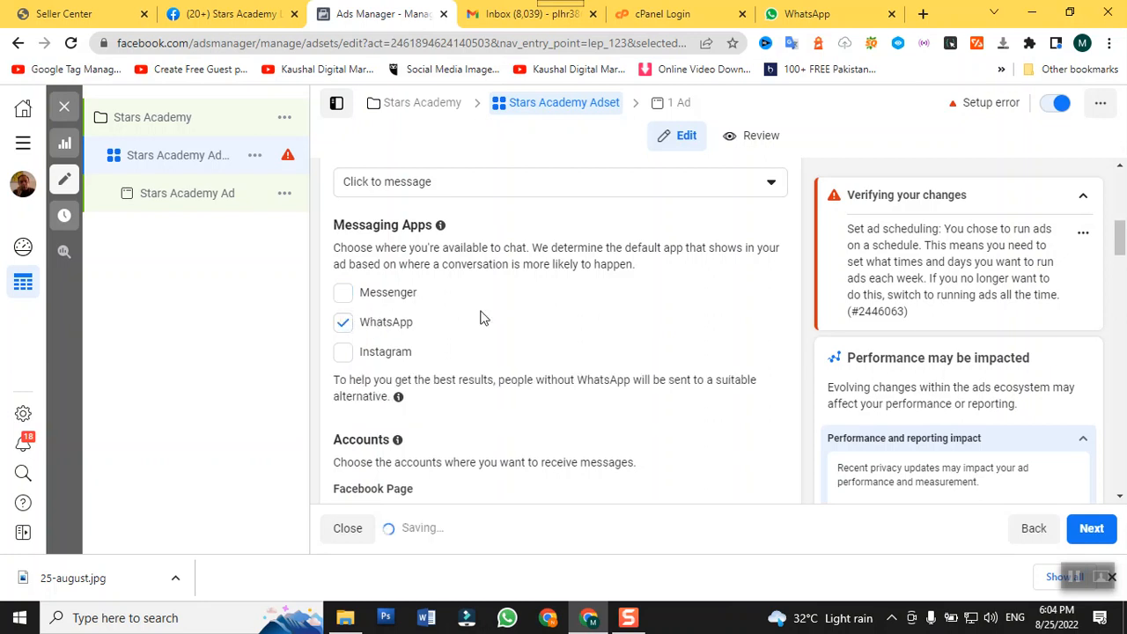
- Choose Stars Academy Lahore as the Facebook Page that receives the messages
{"action": "scroll", "coordinate": [482, 319], "scroll_direction": "down", "scroll_amount": 2}
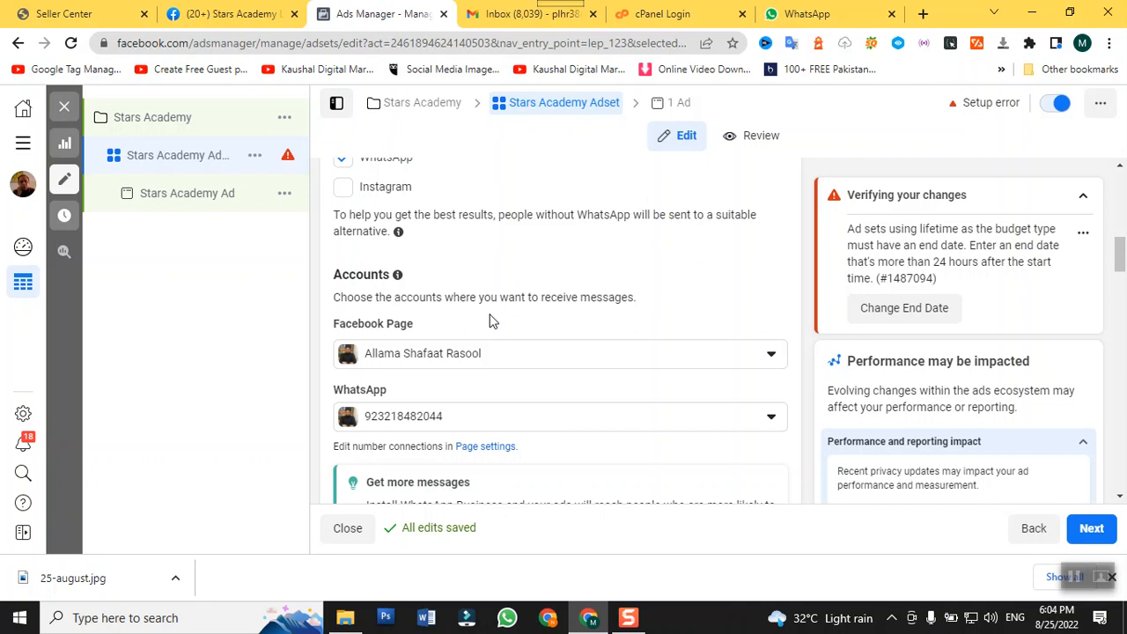
{"action": "scroll", "coordinate": [488, 319], "scroll_direction": "up", "scroll_amount": 8}
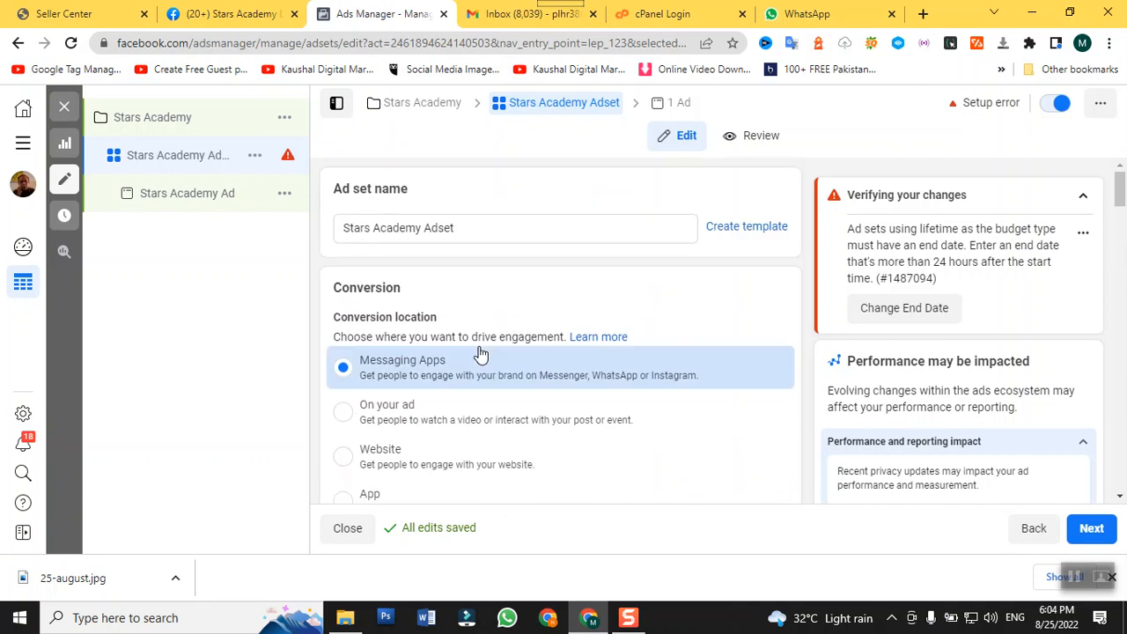
{"action": "scroll", "coordinate": [480, 353], "scroll_direction": "down", "scroll_amount": 3}
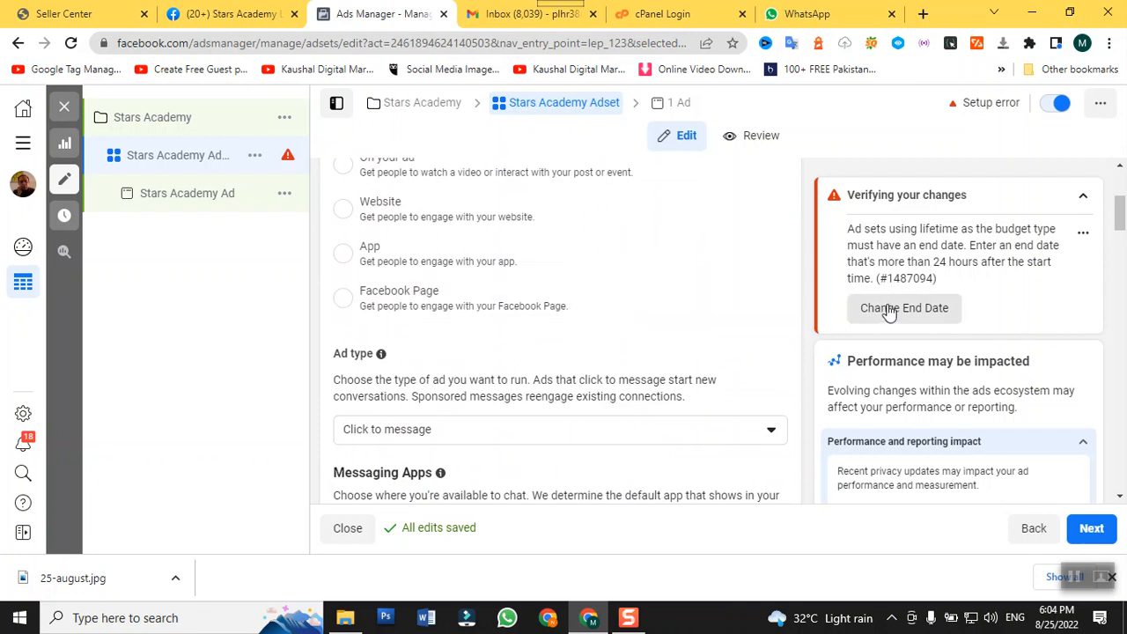
{"action": "scroll", "coordinate": [745, 328], "scroll_direction": "down", "scroll_amount": 5}
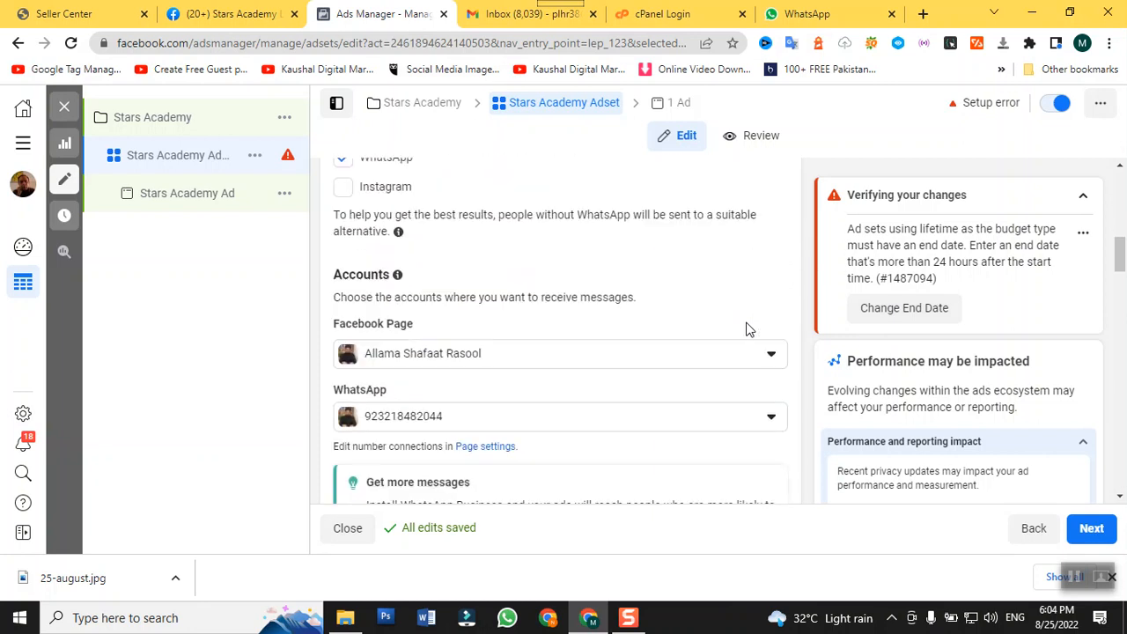
{"action": "left_click", "coordinate": [770, 356]}
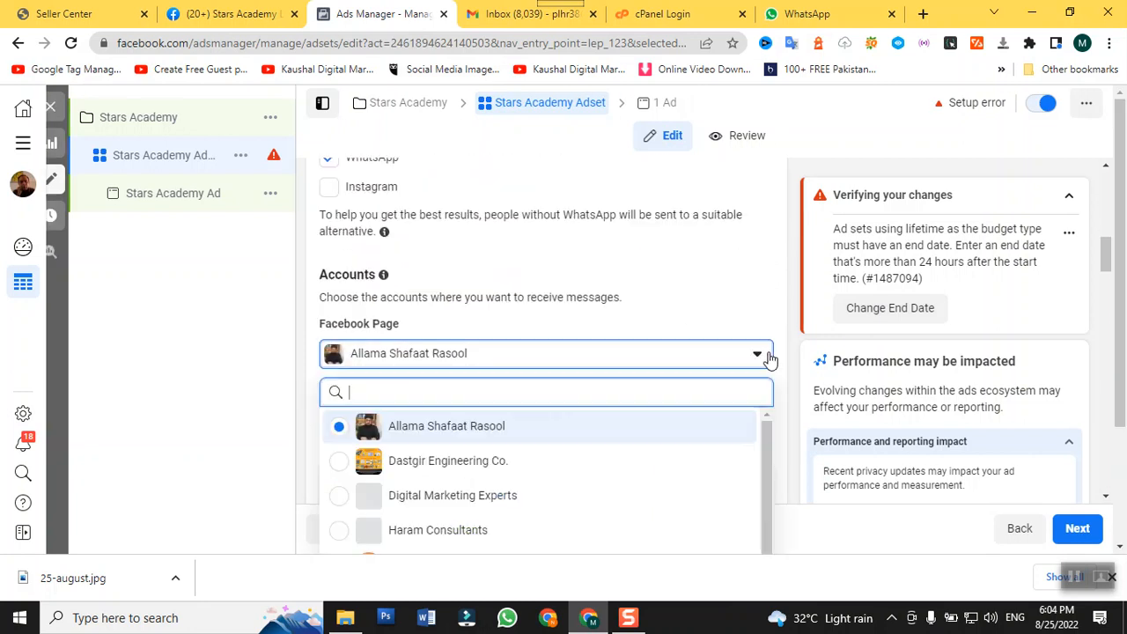
{"action": "scroll", "coordinate": [639, 421], "scroll_direction": "down", "scroll_amount": 4}
{"action": "scroll", "coordinate": [639, 421], "scroll_direction": "down", "scroll_amount": 1}
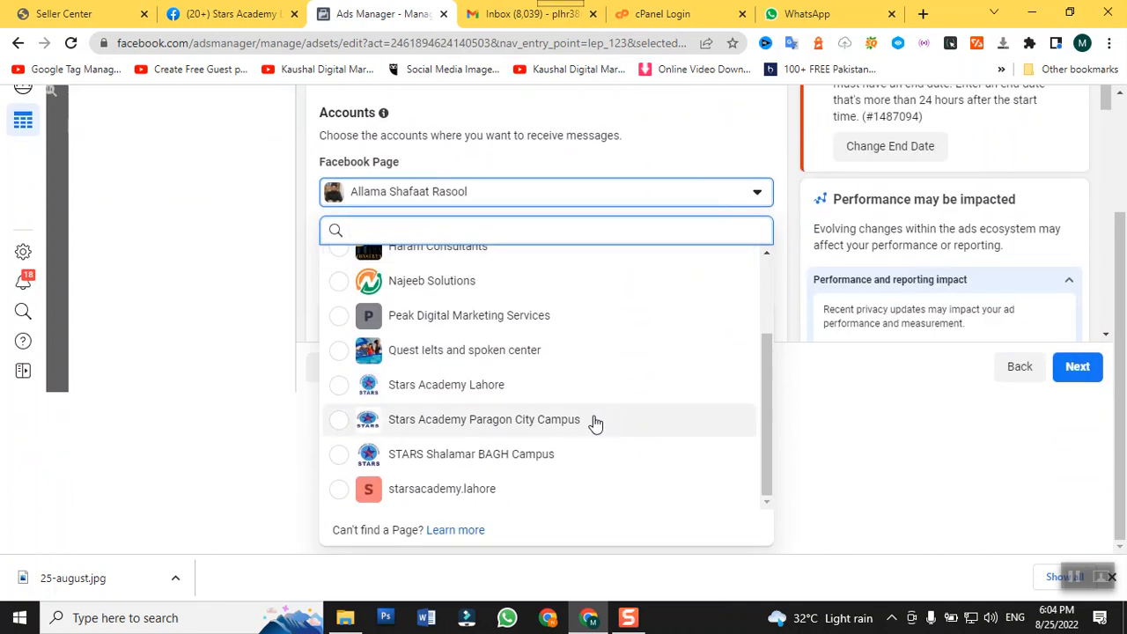
{"action": "left_click", "coordinate": [460, 394]}
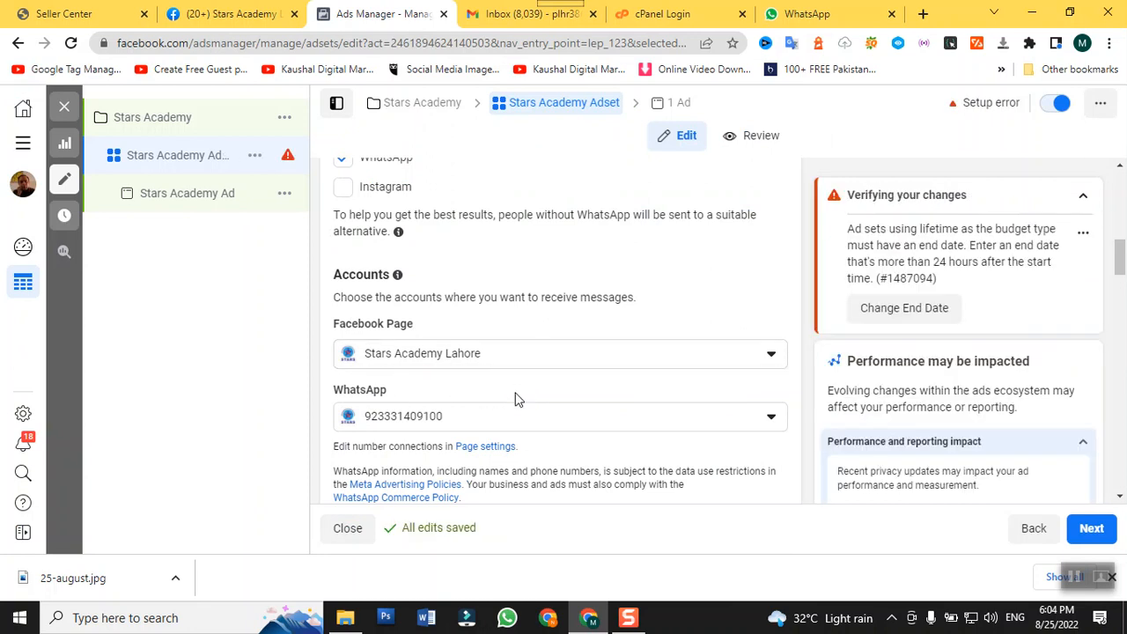
- Review the ad set's Facebook Page and WhatsApp accounts and its start date, end date and ad scheduling settings
{"action": "scroll", "coordinate": [518, 396], "scroll_direction": "down", "scroll_amount": 2}
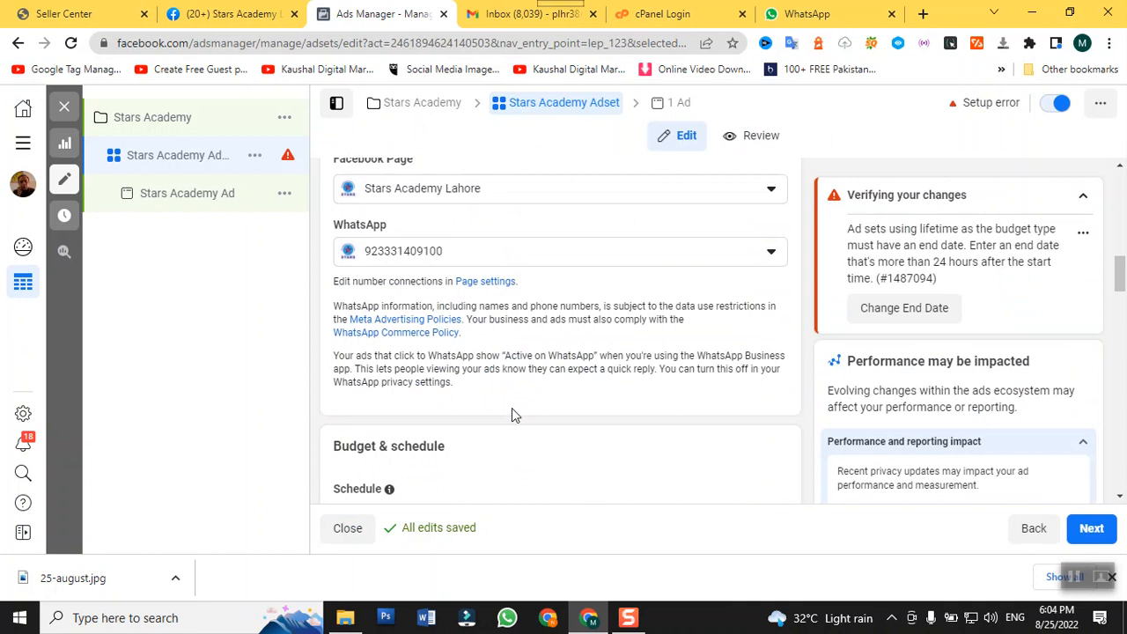
{"action": "scroll", "coordinate": [512, 407], "scroll_direction": "down", "scroll_amount": 1}
{"action": "scroll", "coordinate": [512, 407], "scroll_direction": "down", "scroll_amount": 2}
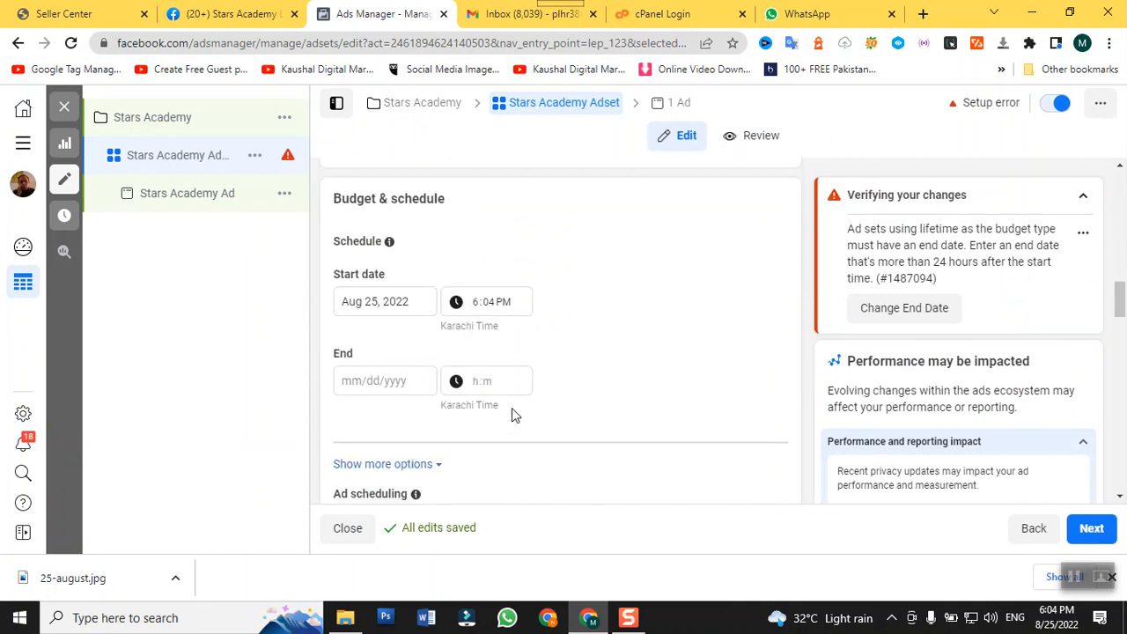
{"action": "scroll", "coordinate": [512, 408], "scroll_direction": "down", "scroll_amount": 1}
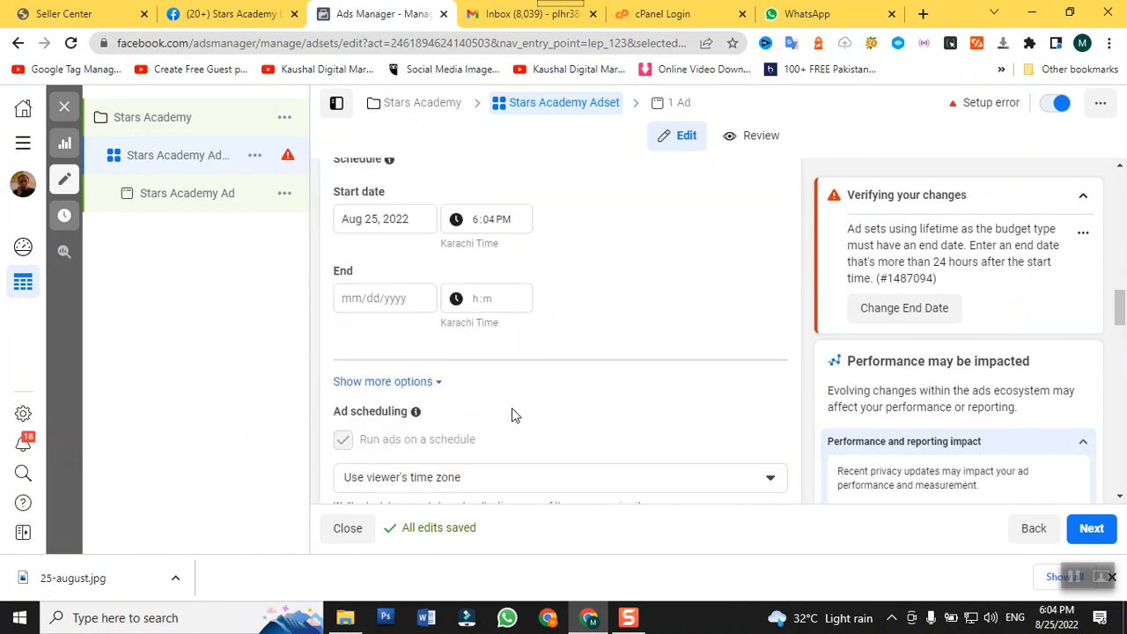
{"action": "scroll", "coordinate": [511, 408], "scroll_direction": "down", "scroll_amount": 1}
{"action": "scroll", "coordinate": [512, 407], "scroll_direction": "up", "scroll_amount": 3}
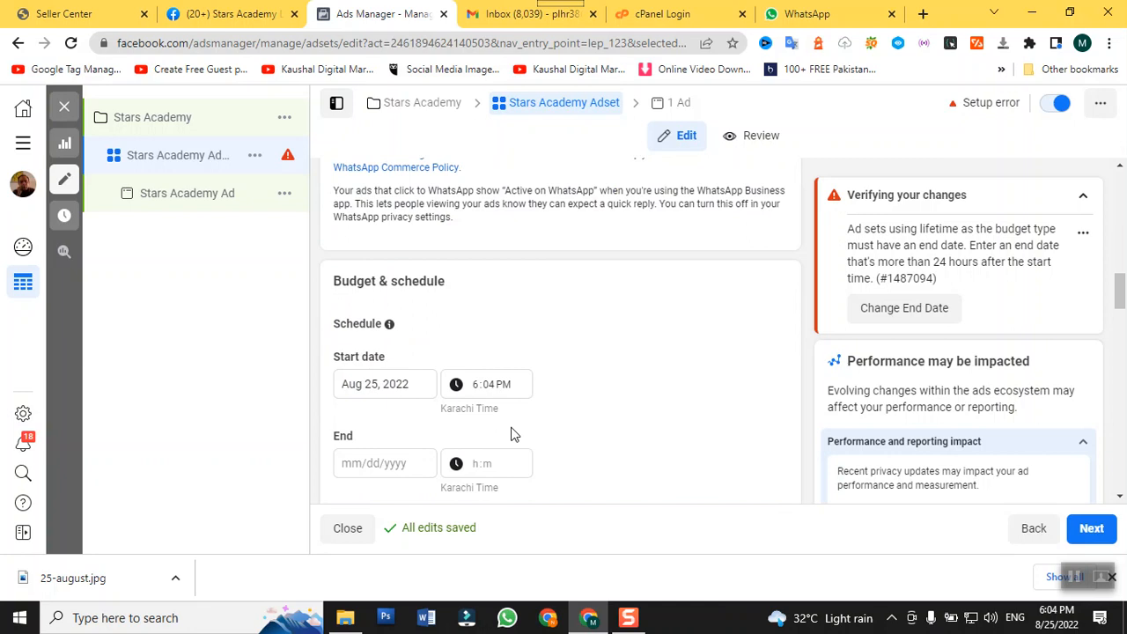
{"action": "scroll", "coordinate": [493, 449], "scroll_direction": "up", "scroll_amount": 4}
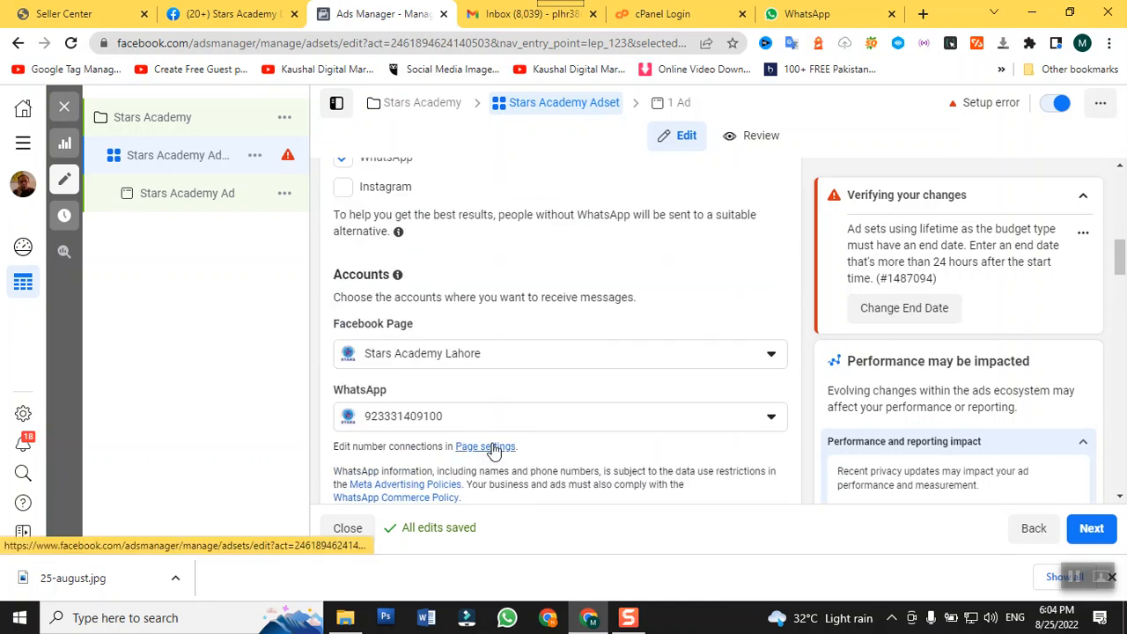
{"action": "scroll", "coordinate": [493, 449], "scroll_direction": "down", "scroll_amount": 1}
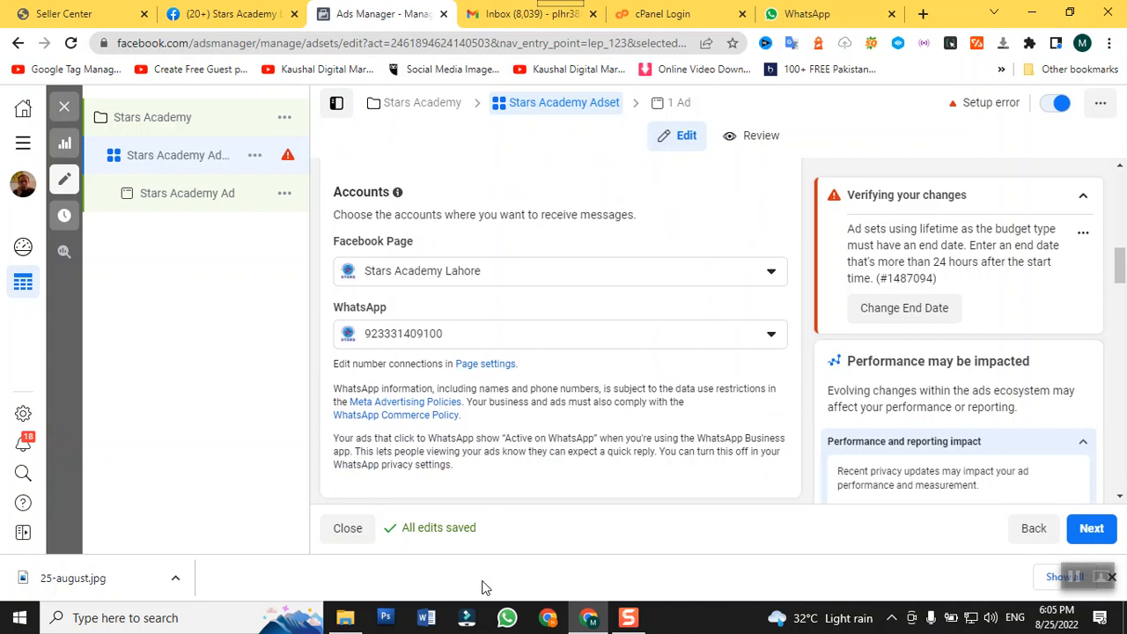
{"action": "scroll", "coordinate": [499, 391], "scroll_direction": "down", "scroll_amount": 2}
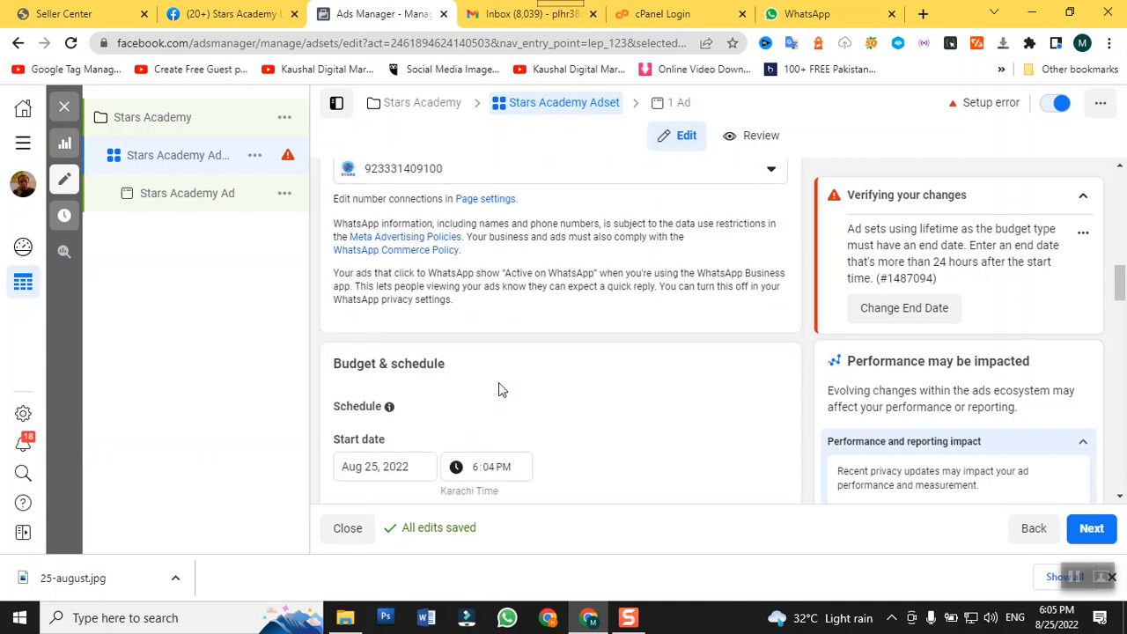
- Set the ad set's start time on Aug 25, 2022 to 7:30 PM
{"action": "scroll", "coordinate": [499, 390], "scroll_direction": "down", "scroll_amount": 1}
{"action": "scroll", "coordinate": [498, 390], "scroll_direction": "down", "scroll_amount": 1}
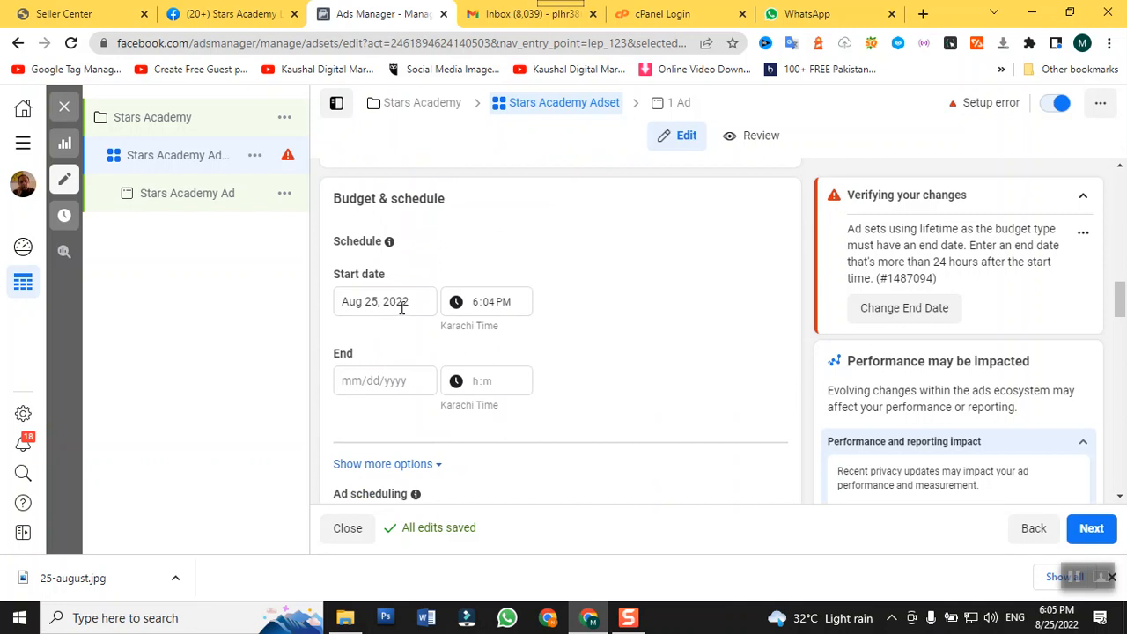
{"action": "left_click", "coordinate": [475, 310]}
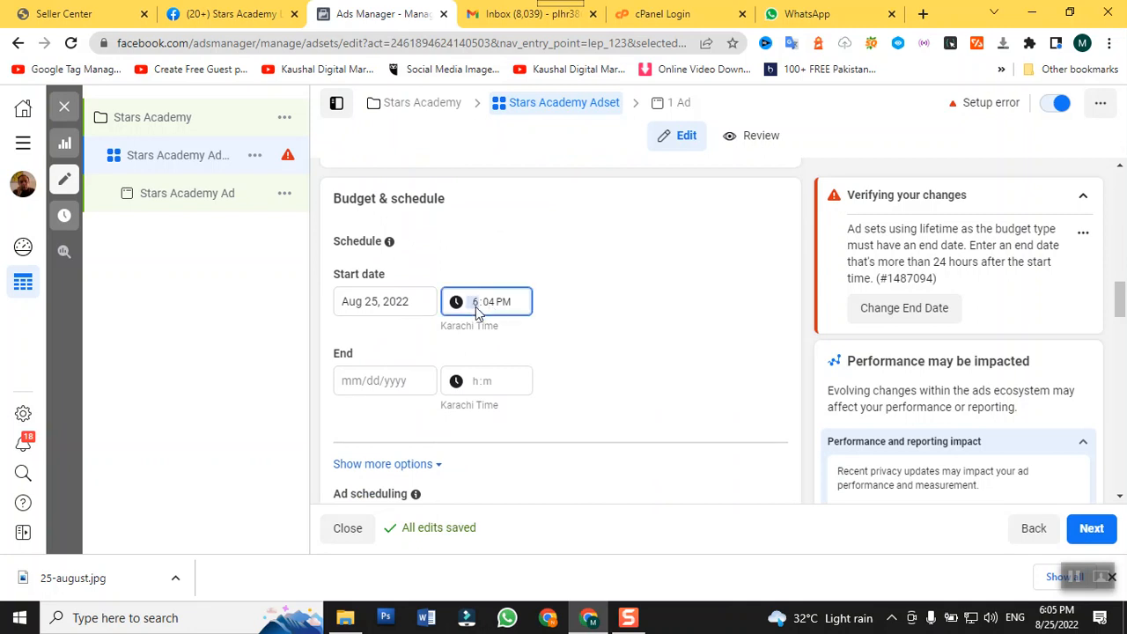
{"action": "key", "text": "Up"}
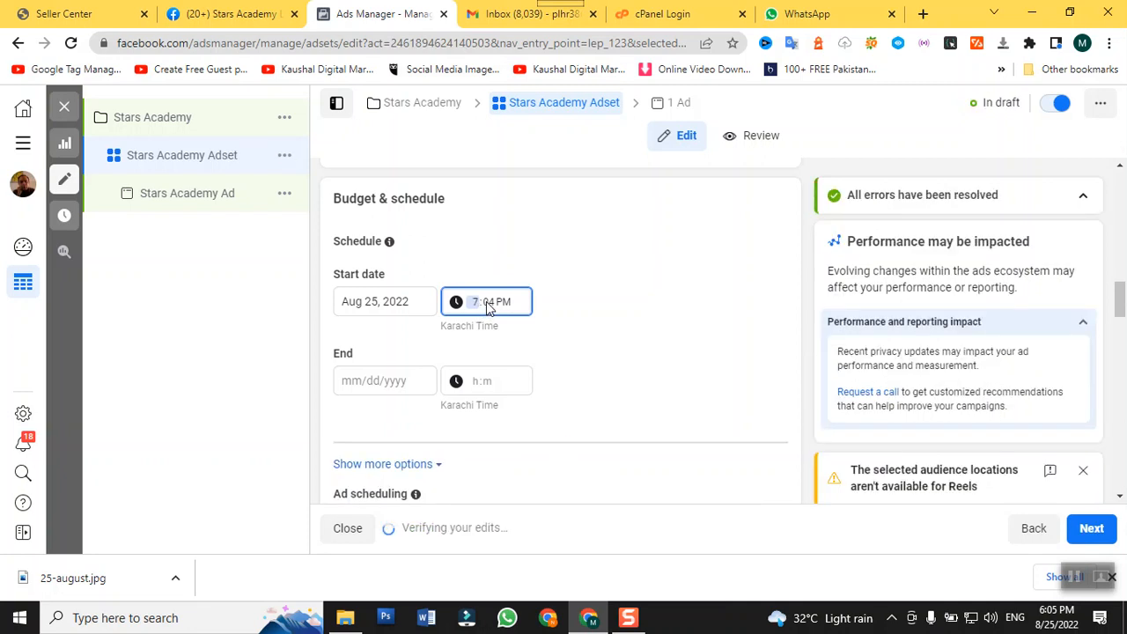
{"action": "left_click", "coordinate": [498, 310]}
{"action": "type", "text": "00"}
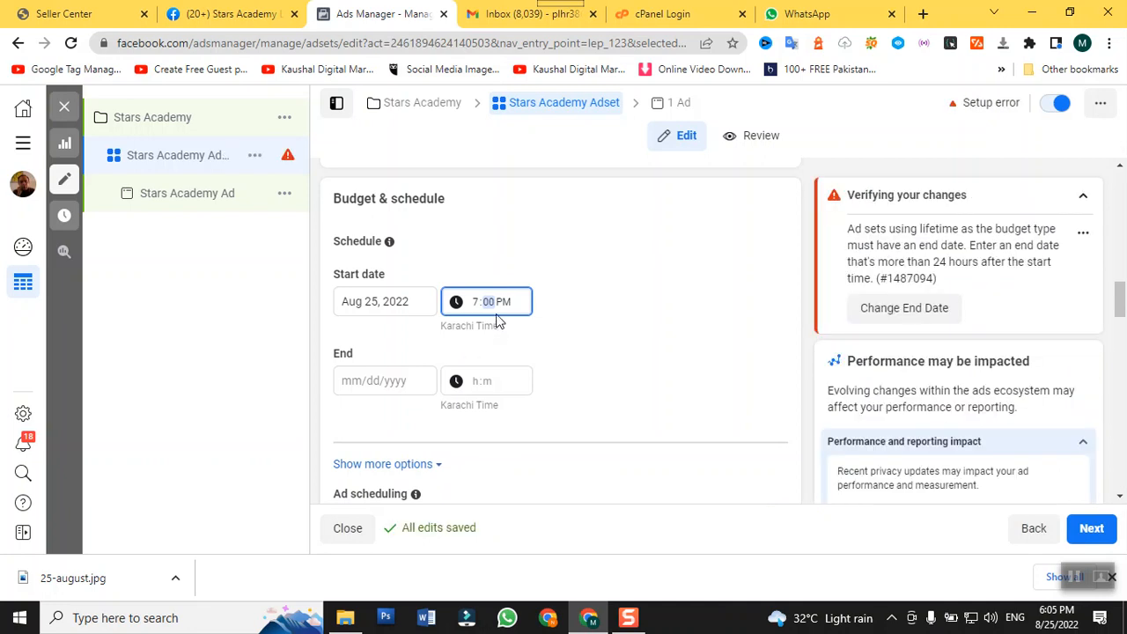
{"action": "type", "text": "30"}
- Set the ad set's end date to August 31, 2022
{"action": "left_click", "coordinate": [393, 380]}
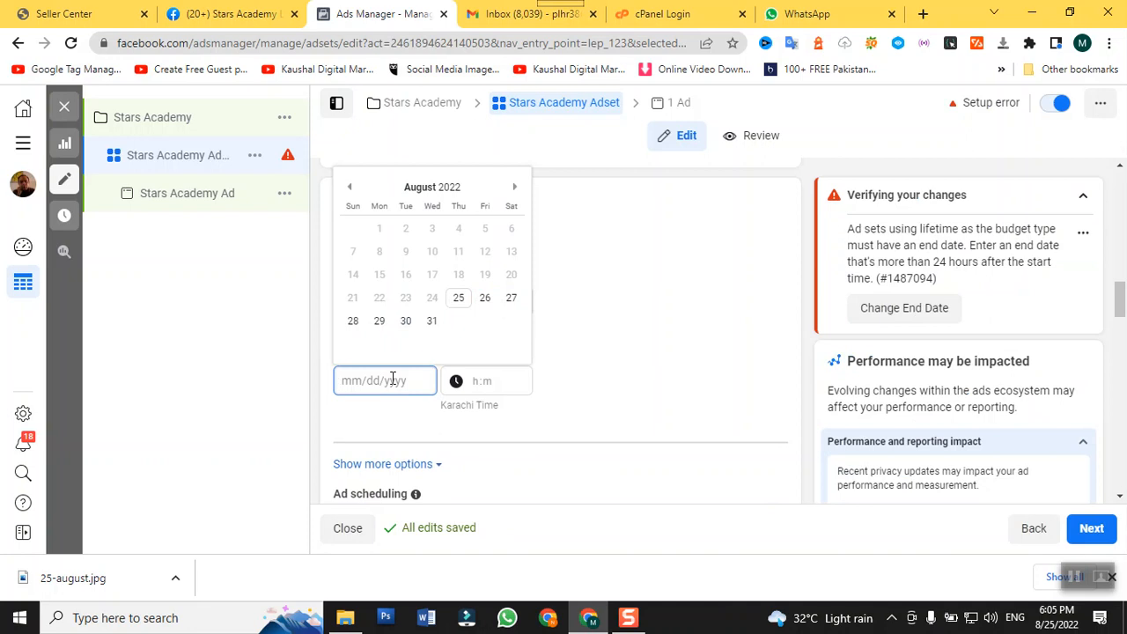
{"action": "type", "text": "31"}
{"action": "left_click", "coordinate": [431, 324]}
{"action": "scroll", "coordinate": [689, 358], "scroll_direction": "down", "scroll_amount": 1}
{"action": "scroll", "coordinate": [693, 357], "scroll_direction": "down", "scroll_amount": 1}
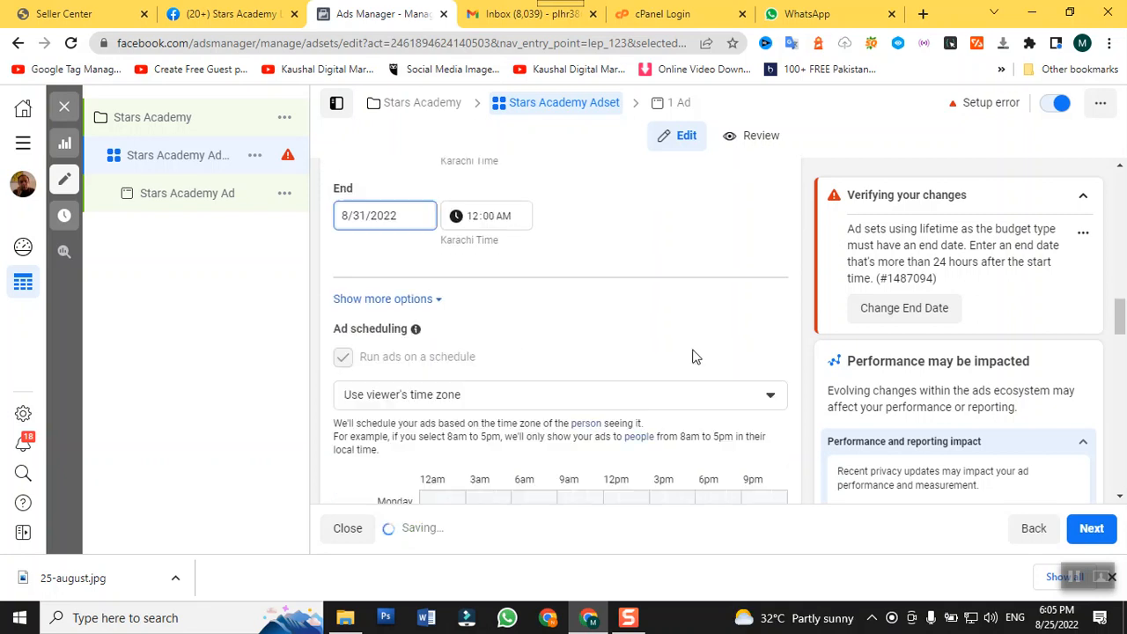
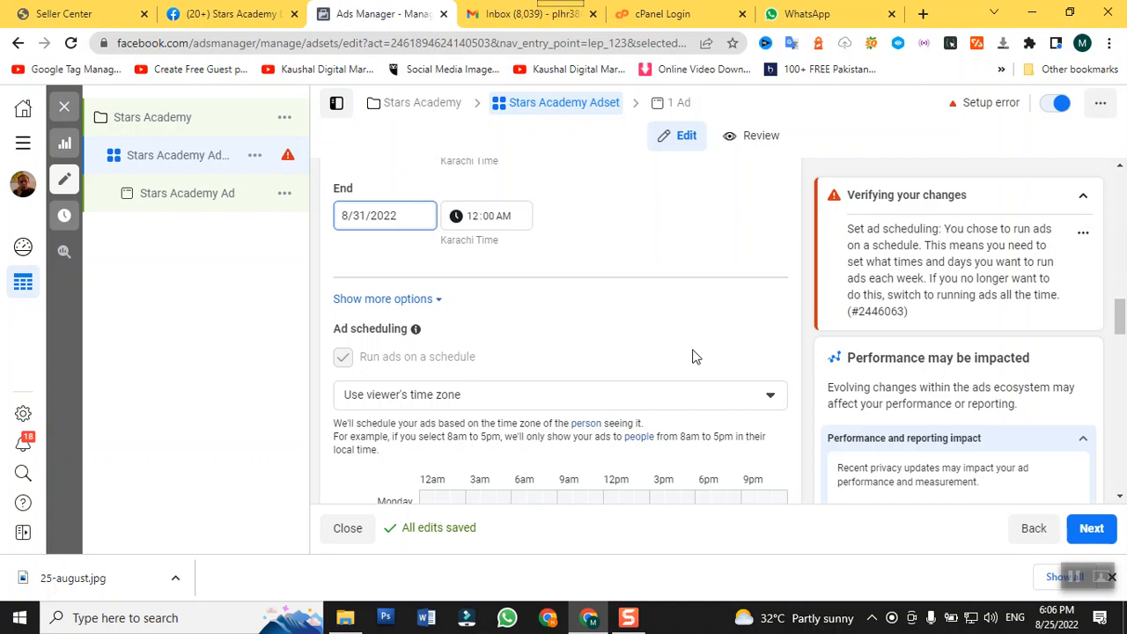
{"action": "scroll", "coordinate": [693, 356], "scroll_direction": "down", "scroll_amount": 2}
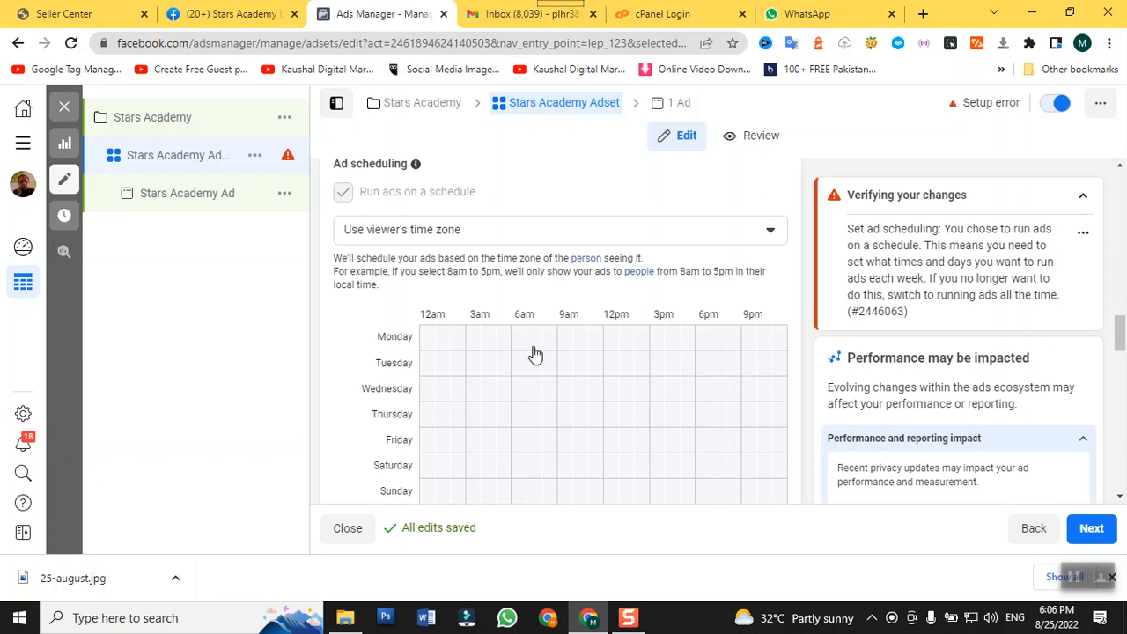
{"action": "left_click", "coordinate": [578, 339]}
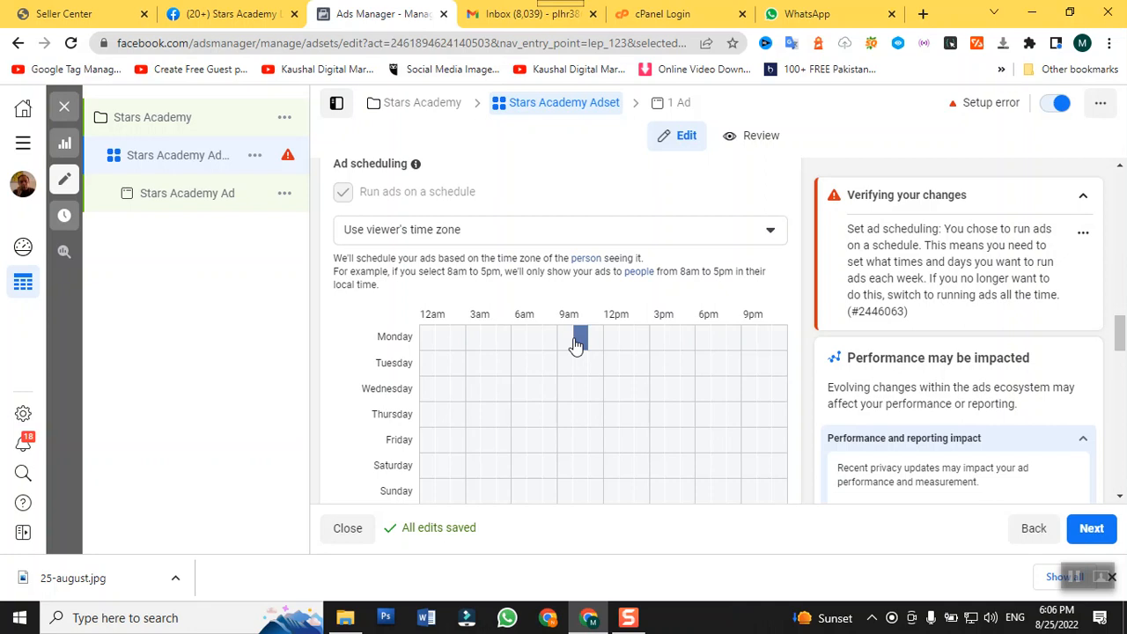
{"action": "left_click_drag", "start_coordinate": [569, 343], "coordinate": [598, 348]}
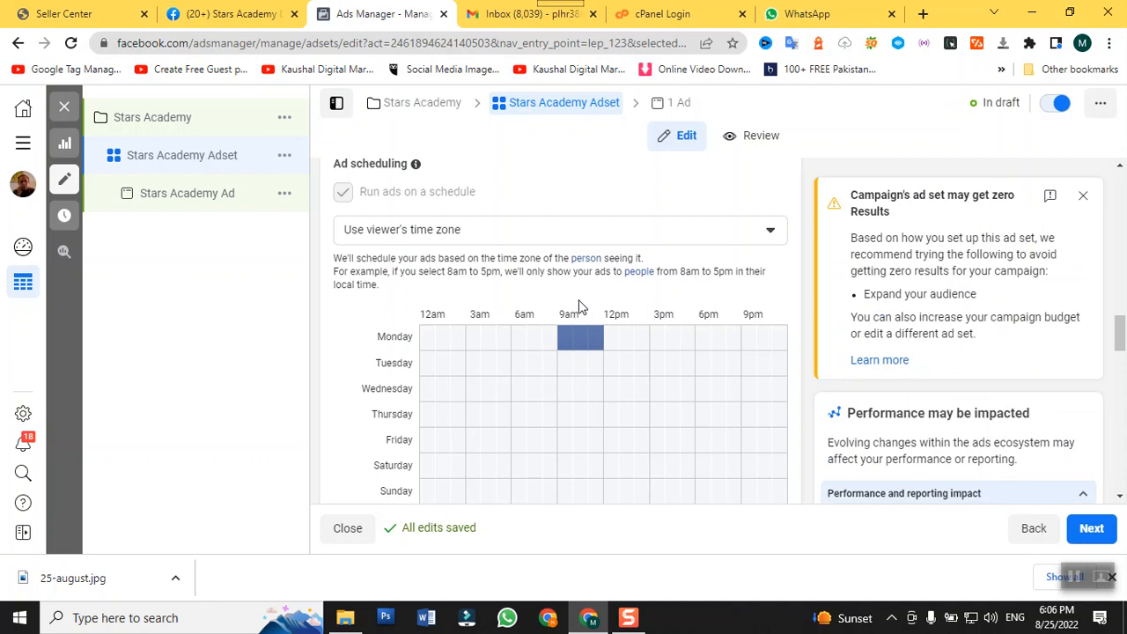
{"action": "left_click", "coordinate": [577, 344]}
{"action": "left_click", "coordinate": [569, 344]}
{"action": "left_click", "coordinate": [593, 344]}
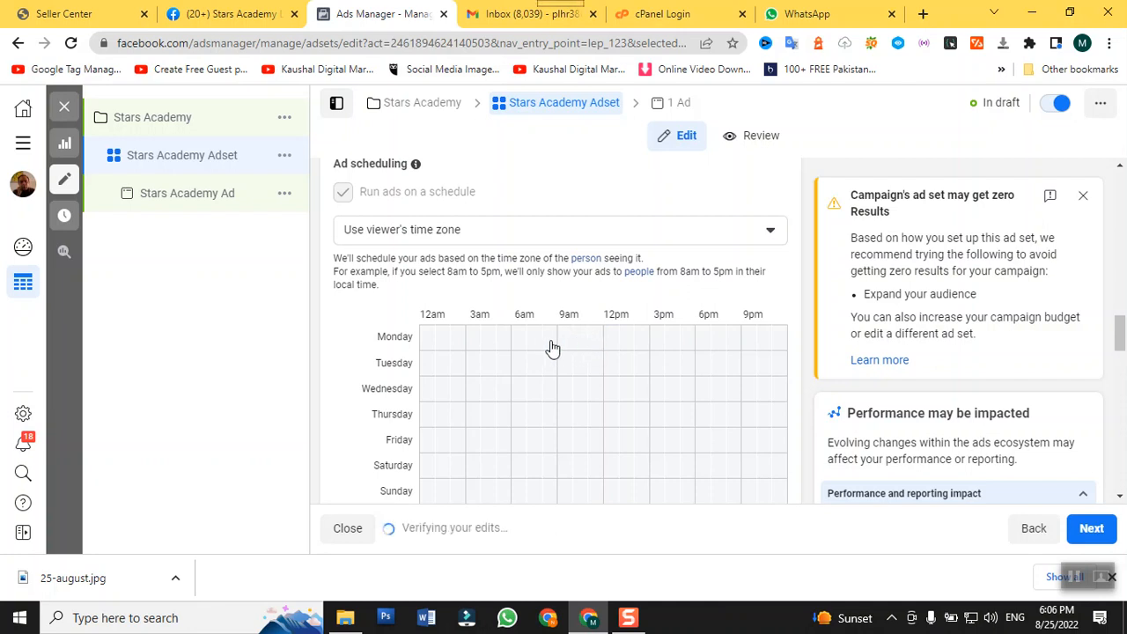
- Schedule the ads to run on Monday from 9am to 7pm in the ad scheduling grid
{"action": "left_click", "coordinate": [571, 345]}
{"action": "left_click", "coordinate": [581, 345]}
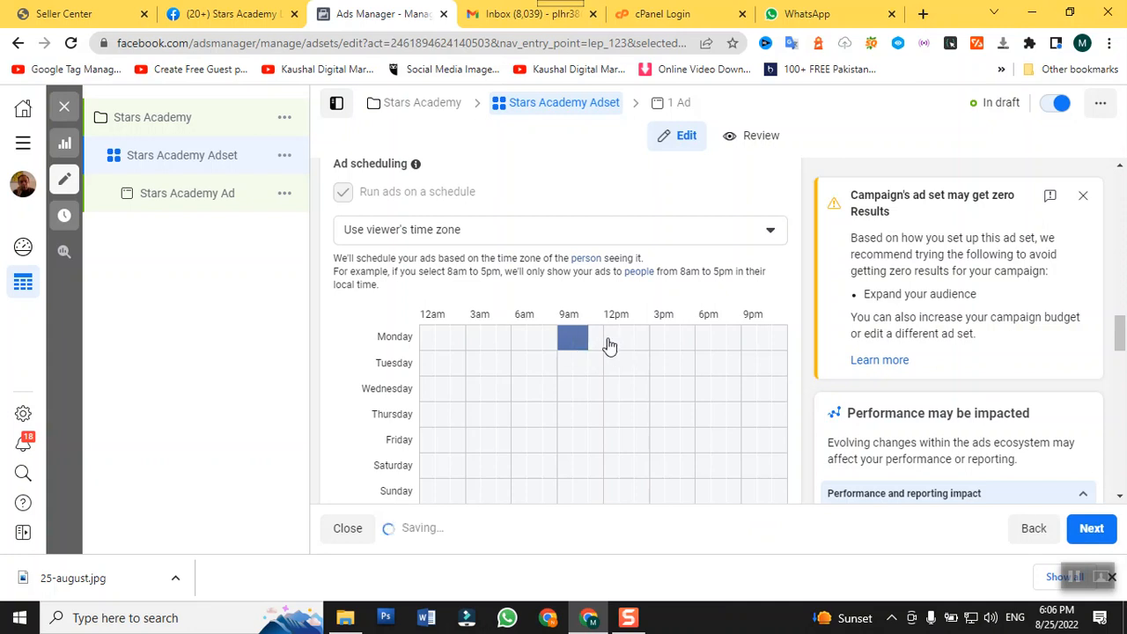
{"action": "left_click", "coordinate": [600, 344]}
{"action": "left_click", "coordinate": [703, 343]}
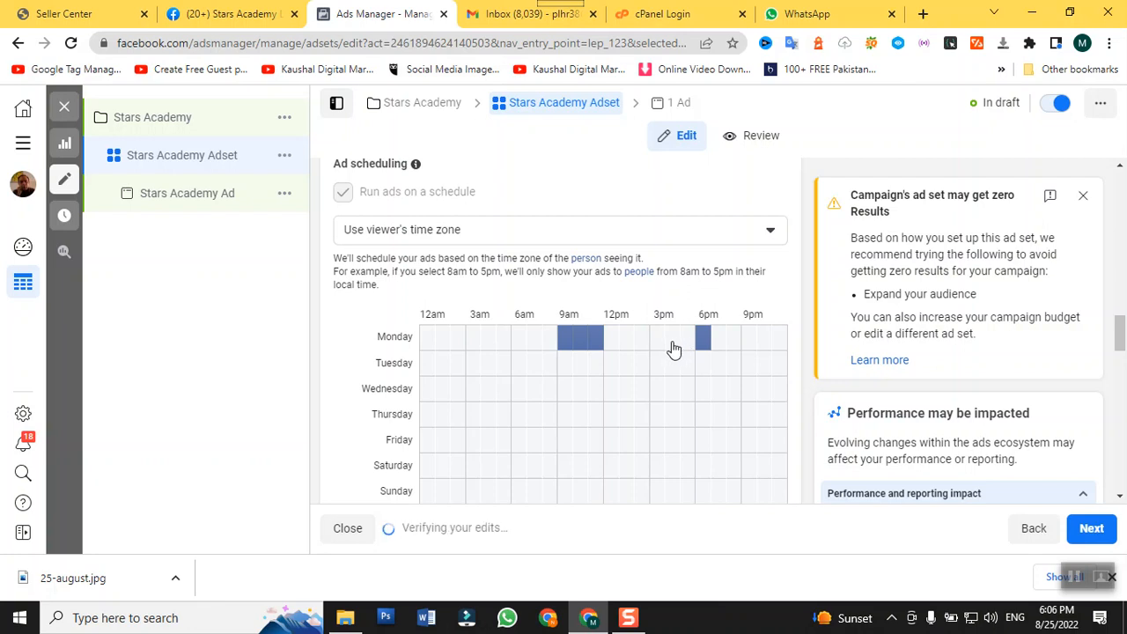
{"action": "left_click", "coordinate": [639, 347]}
{"action": "left_click", "coordinate": [627, 346]}
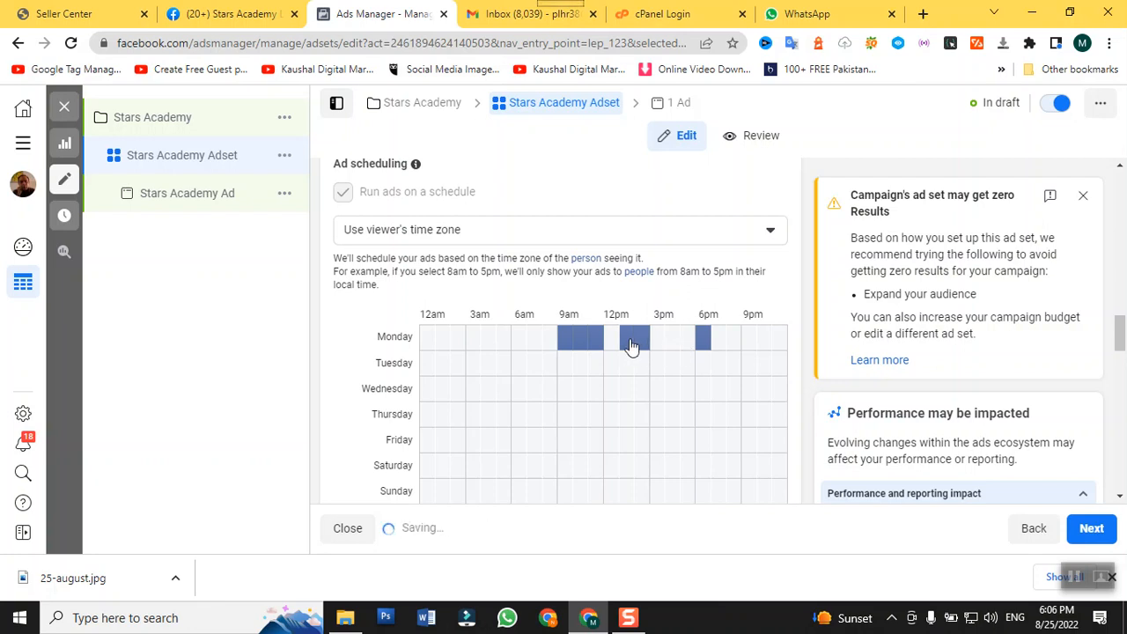
{"action": "left_click", "coordinate": [613, 345]}
{"action": "left_click", "coordinate": [658, 347]}
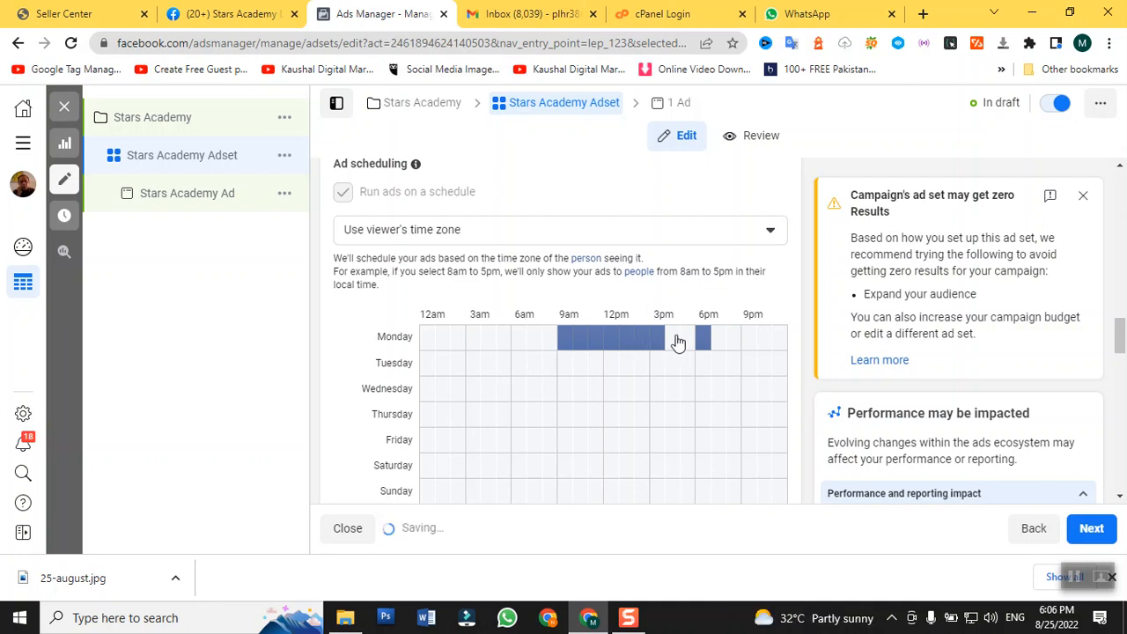
{"action": "left_click", "coordinate": [676, 341]}
{"action": "left_click", "coordinate": [688, 342]}
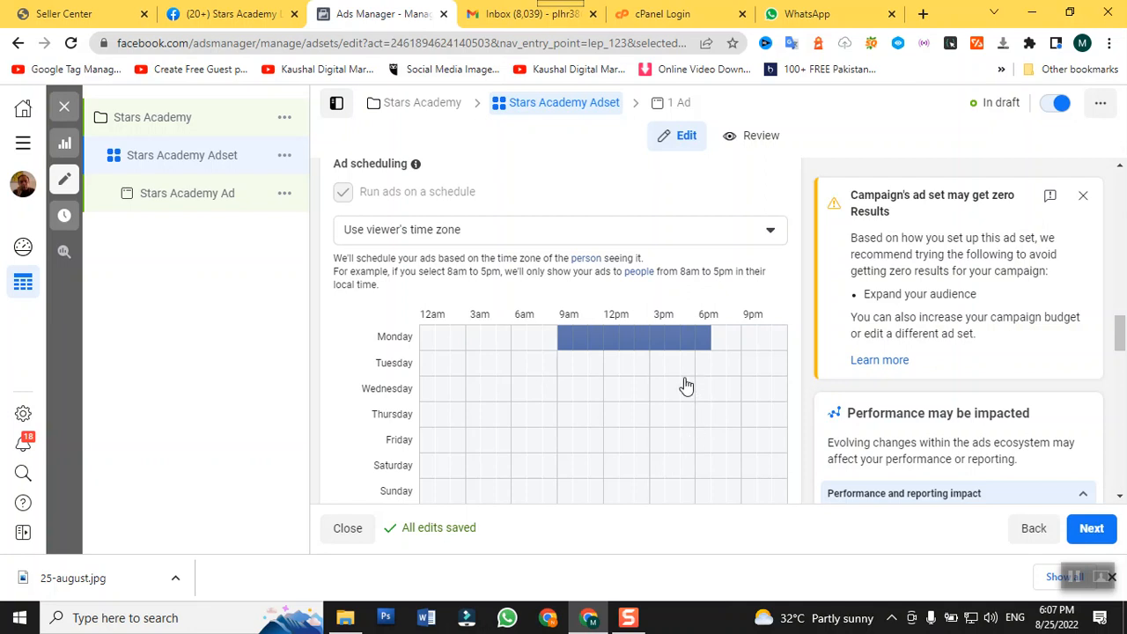
- Schedule the ads to run from 9am to 7pm on Tuesday, Wednesday and Thursday
{"action": "left_click_drag", "start_coordinate": [564, 374], "coordinate": [710, 372]}
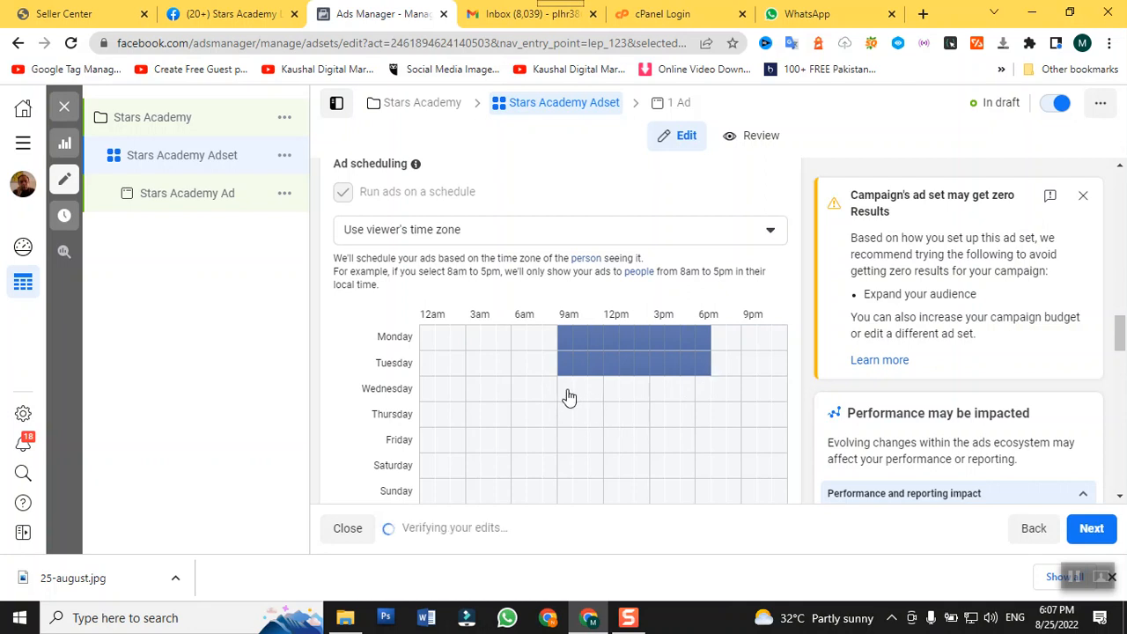
{"action": "left_click_drag", "start_coordinate": [566, 397], "coordinate": [702, 396]}
{"action": "left_click_drag", "start_coordinate": [571, 423], "coordinate": [702, 428]}
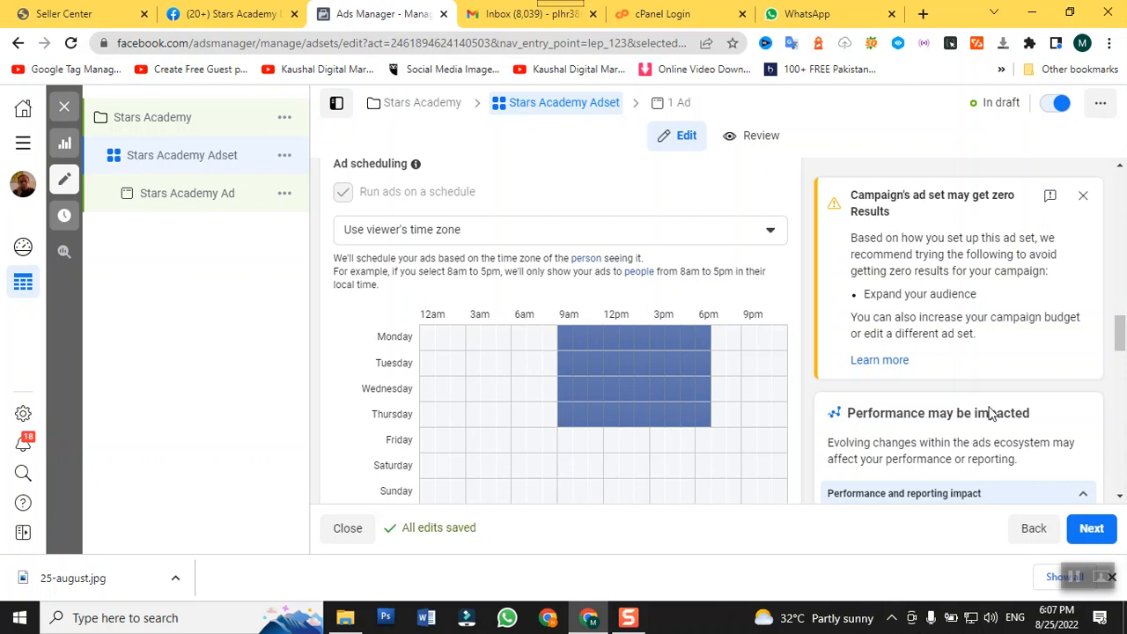
- Schedule Friday's ads from 9am to 12pm and from 3pm to 7pm, leaving the hours between free
{"action": "left_click", "coordinate": [563, 447]}
{"action": "left_click", "coordinate": [577, 448]}
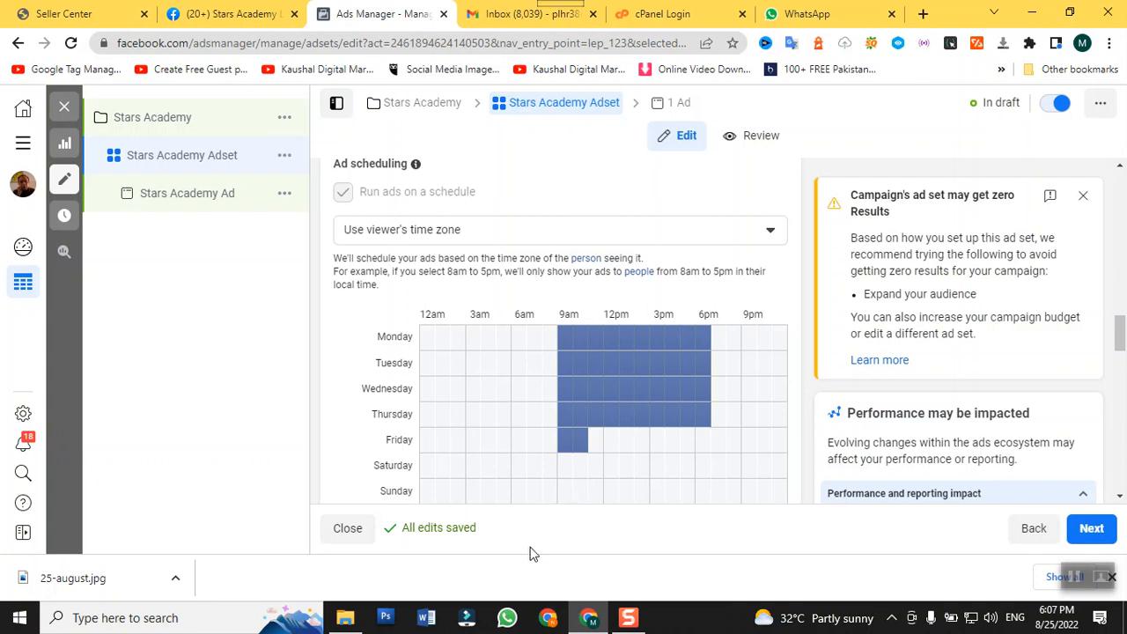
{"action": "left_click", "coordinate": [602, 446]}
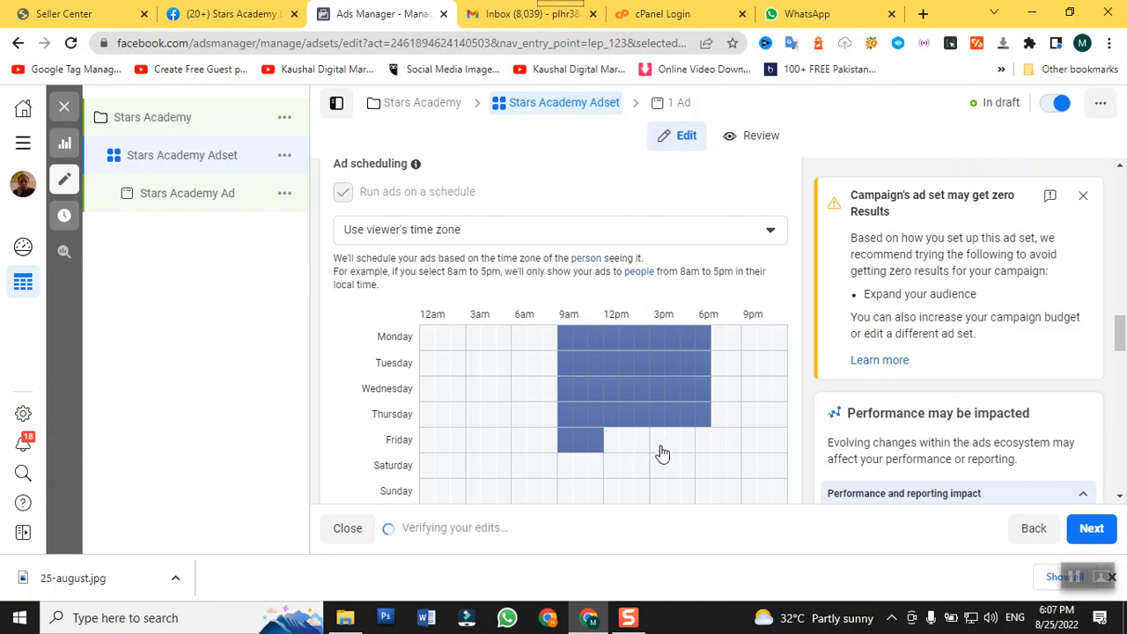
{"action": "left_click_drag", "start_coordinate": [663, 453], "coordinate": [710, 458]}
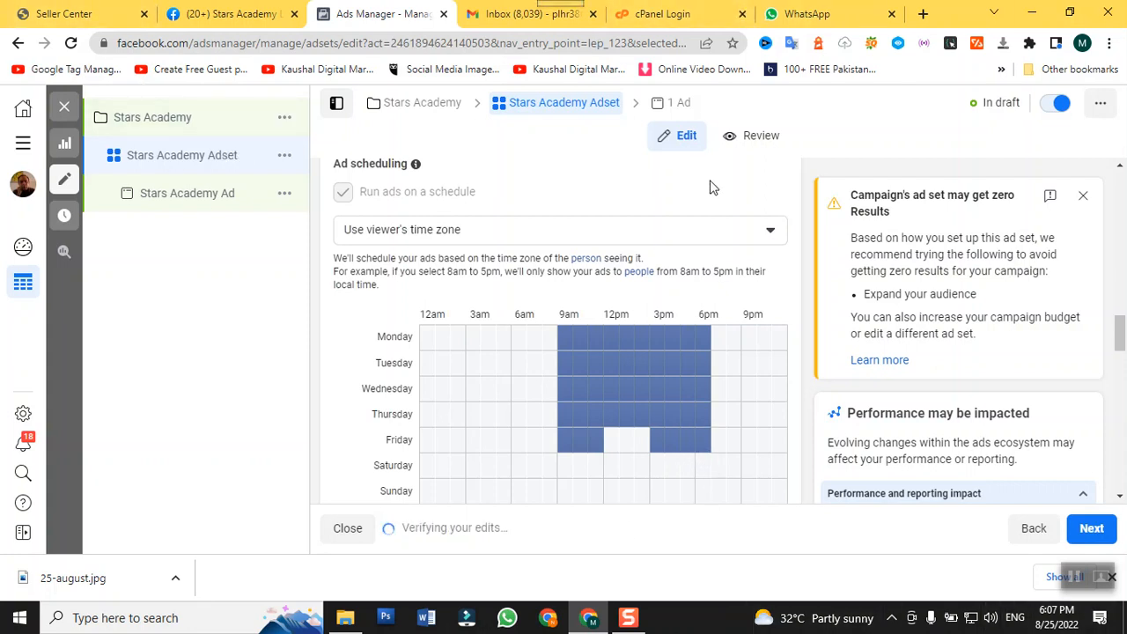
- Schedule the ads to run for all hours on Saturday and Sunday
{"action": "left_click_drag", "start_coordinate": [443, 480], "coordinate": [800, 502]}
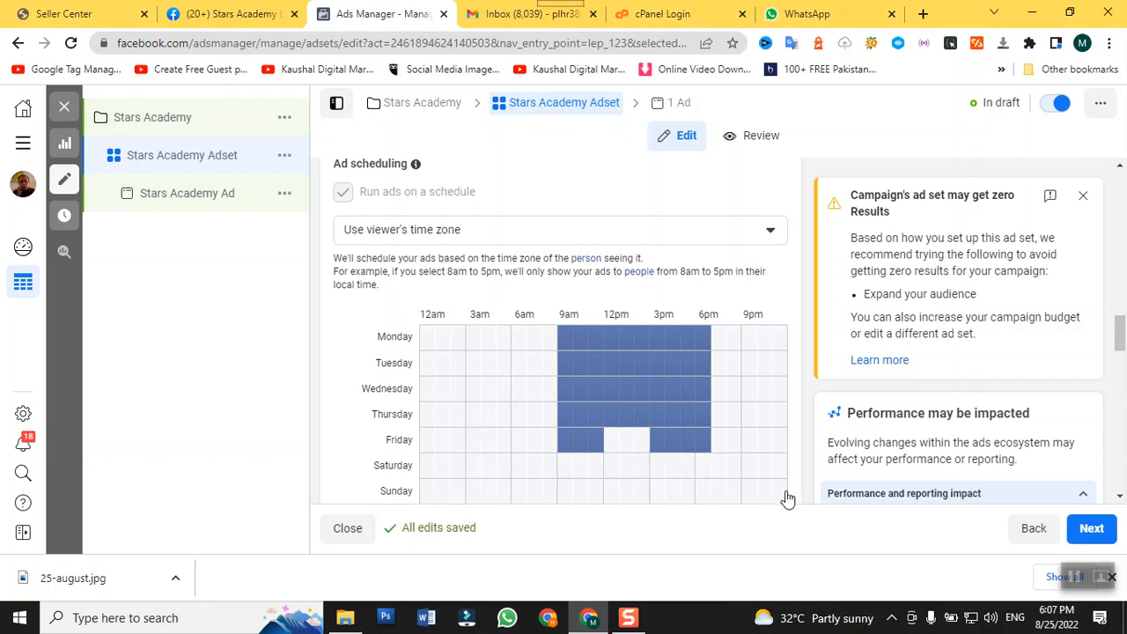
{"action": "left_click_drag", "start_coordinate": [455, 473], "coordinate": [618, 515]}
{"action": "left_click", "coordinate": [430, 473]}
{"action": "left_click_drag", "start_coordinate": [433, 480], "coordinate": [780, 511]}
{"action": "left_click_drag", "start_coordinate": [451, 470], "coordinate": [783, 502]}
{"action": "left_click", "coordinate": [426, 476]}
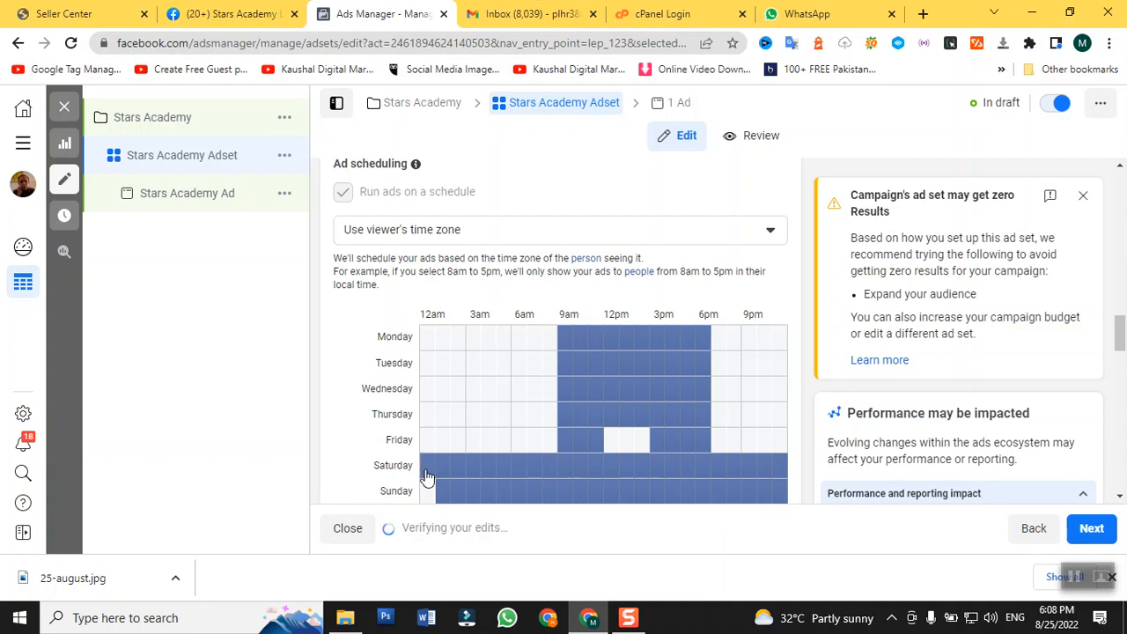
{"action": "left_click", "coordinate": [429, 491]}
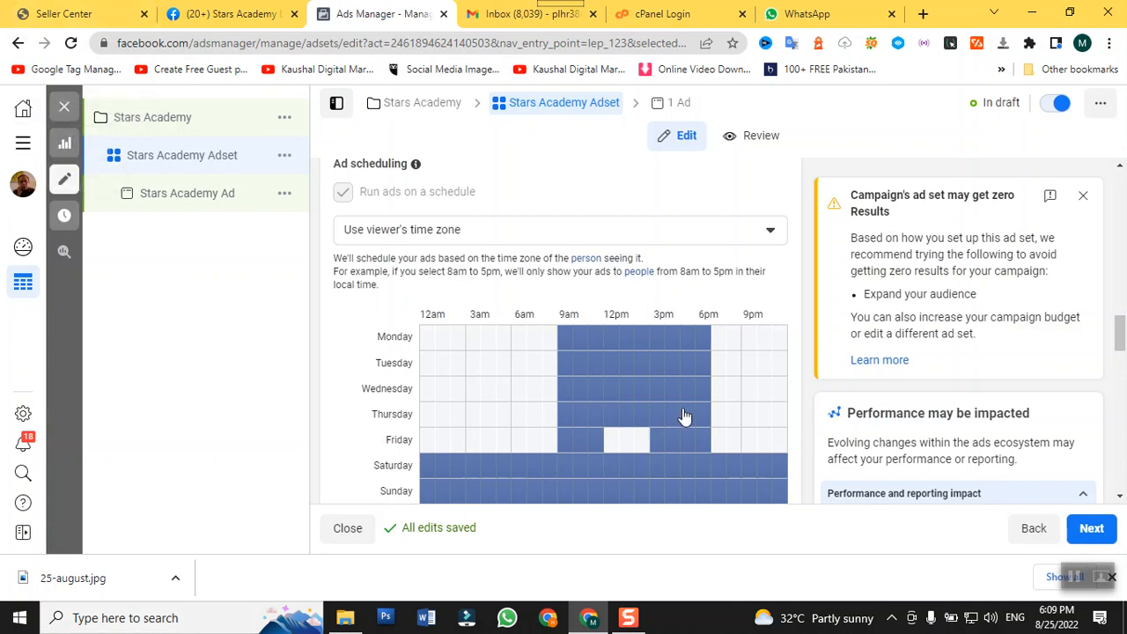
- Search the existing audiences for "lahore", then clear the search and look through the Custom Audience list
{"action": "scroll", "coordinate": [687, 349], "scroll_direction": "down", "scroll_amount": 4}
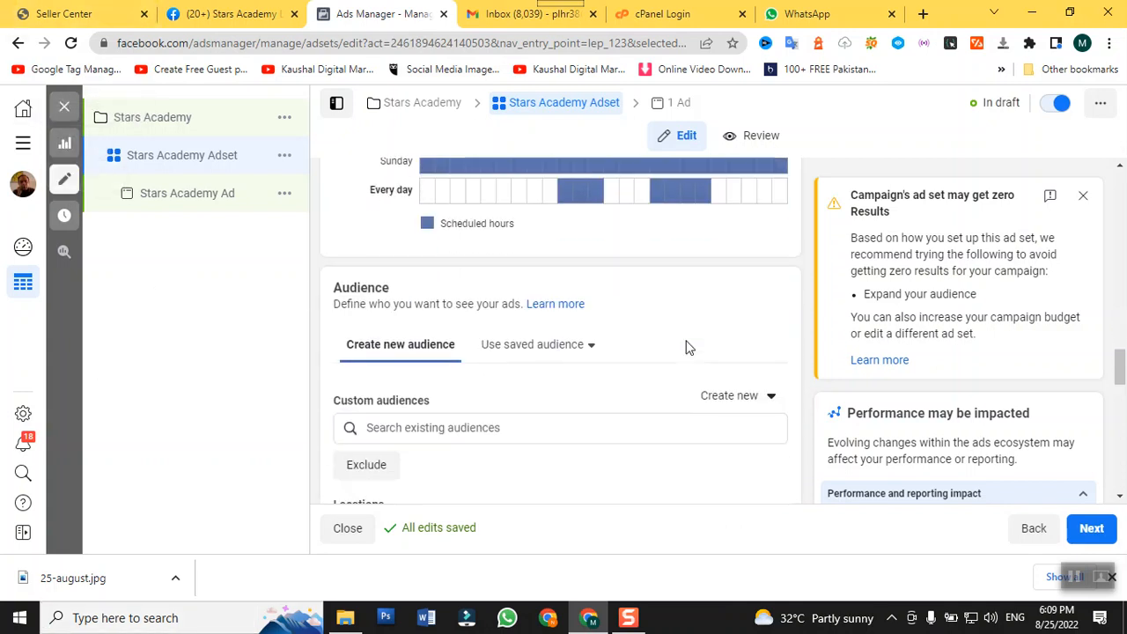
{"action": "scroll", "coordinate": [687, 348], "scroll_direction": "down", "scroll_amount": 3}
{"action": "scroll", "coordinate": [688, 343], "scroll_direction": "down", "scroll_amount": 1}
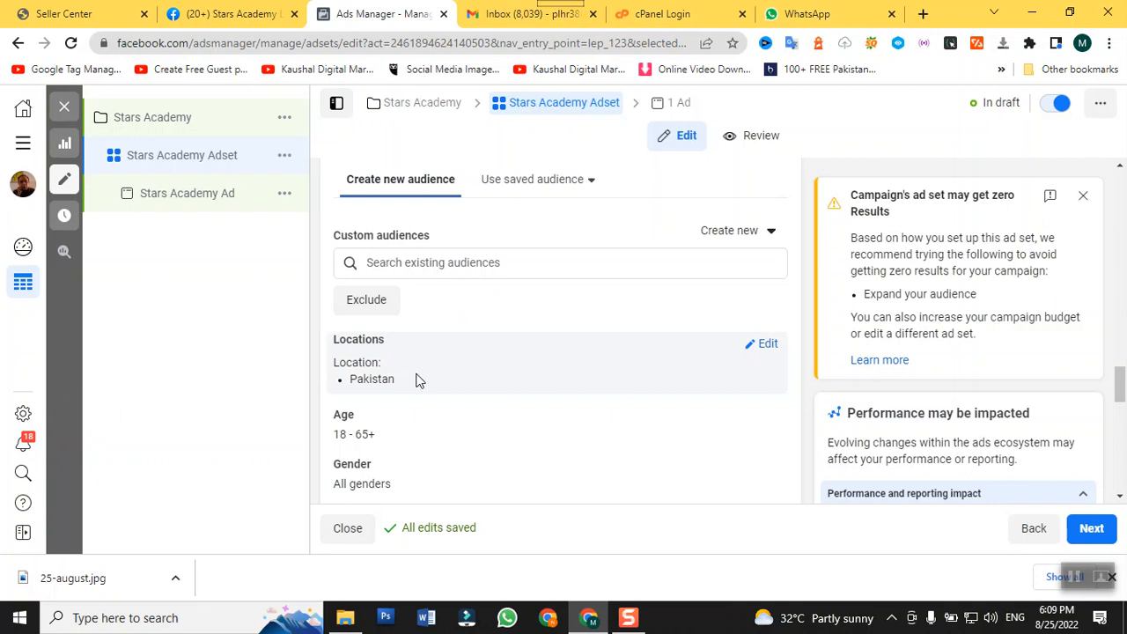
{"action": "left_click", "coordinate": [412, 264]}
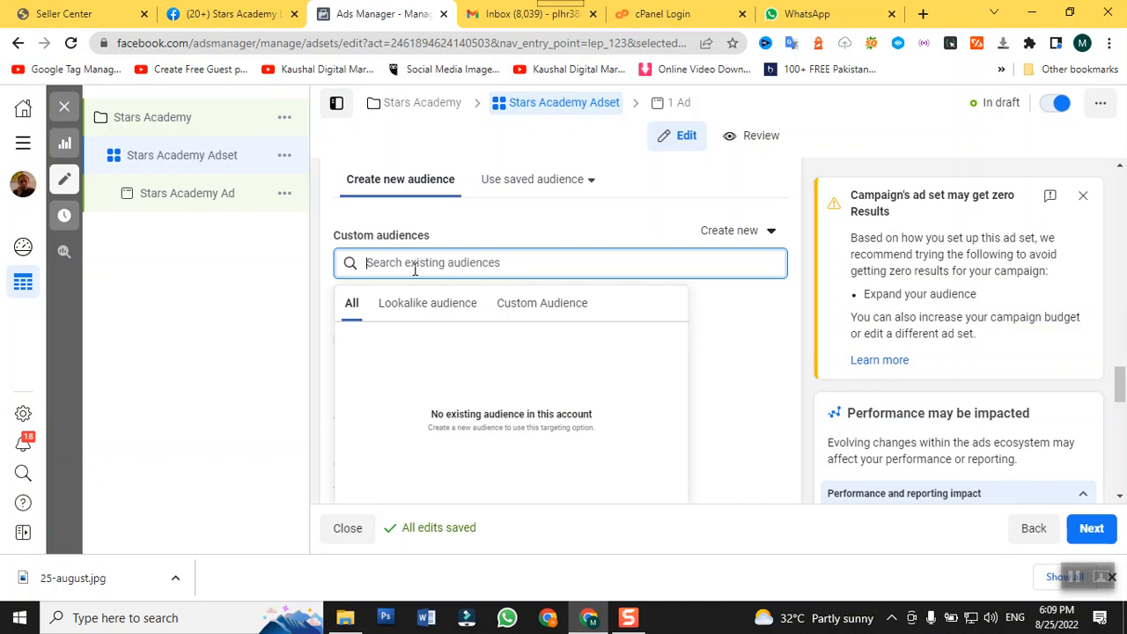
{"action": "type", "text": "lahore"}
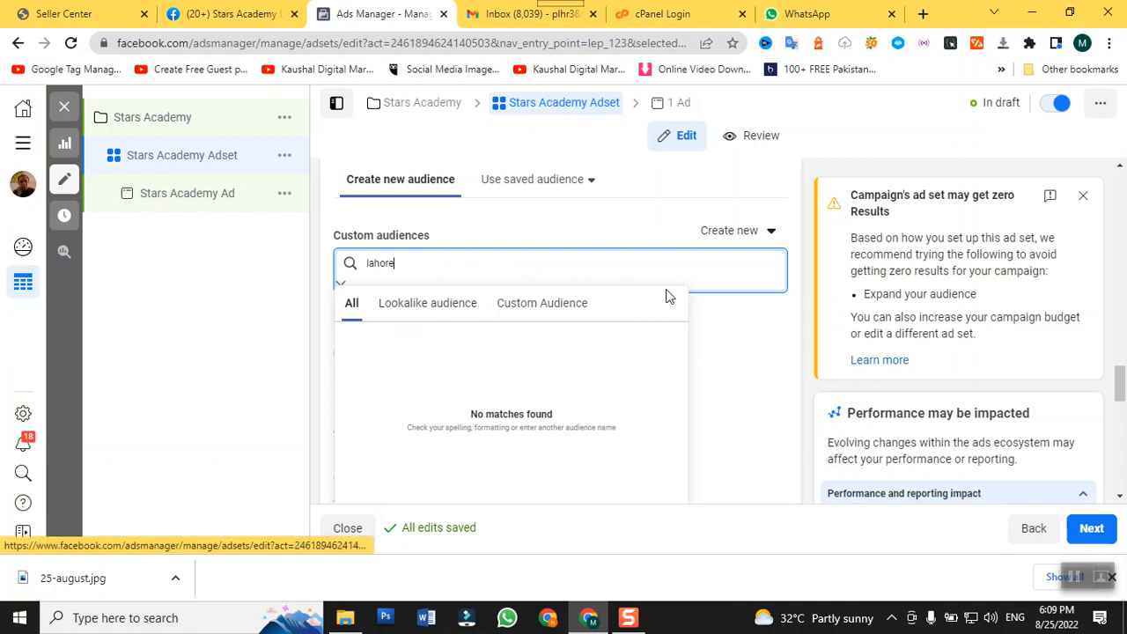
{"action": "scroll", "coordinate": [667, 296], "scroll_direction": "down", "scroll_amount": 1}
{"action": "key", "text": "BackSpace"}
{"action": "key", "text": "BackSpace"}
{"action": "key", "text": "BackSpace"}
{"action": "key", "text": "BackSpace"}
{"action": "key", "text": "BackSpace"}
{"action": "key", "text": "BackSpace"}
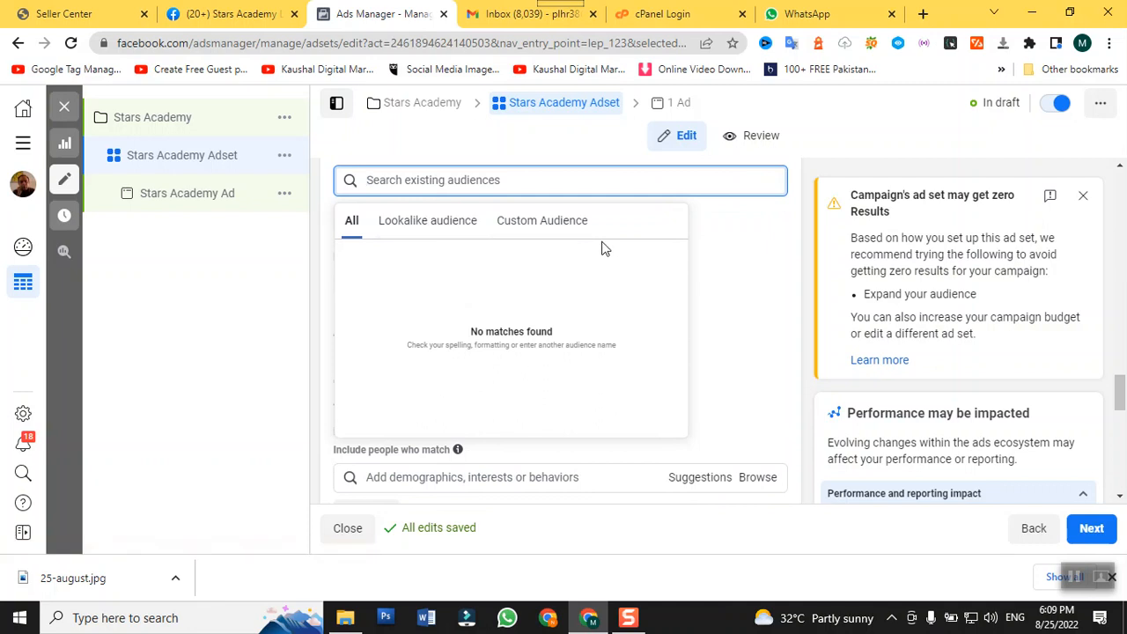
{"action": "left_click", "coordinate": [518, 227]}
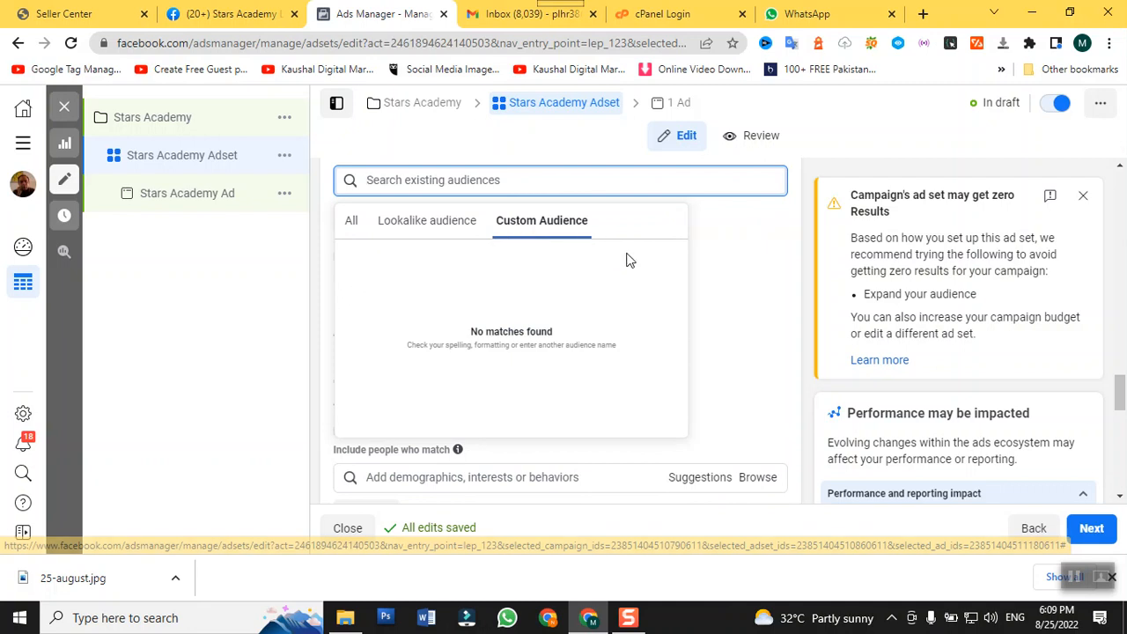
- Add the suggested education level "Some high school" to the audience's detailed targeting
{"action": "scroll", "coordinate": [720, 305], "scroll_direction": "down", "scroll_amount": 1}
{"action": "scroll", "coordinate": [721, 306], "scroll_direction": "down", "scroll_amount": 2}
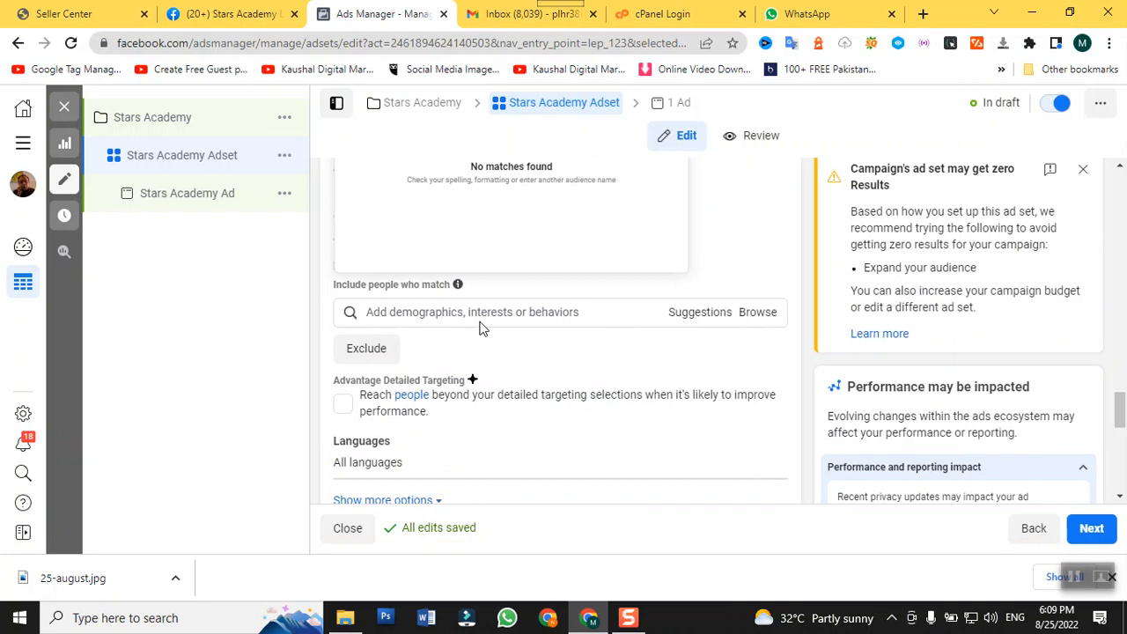
{"action": "scroll", "coordinate": [522, 311], "scroll_direction": "up", "scroll_amount": 1}
{"action": "scroll", "coordinate": [522, 311], "scroll_direction": "up", "scroll_amount": 1}
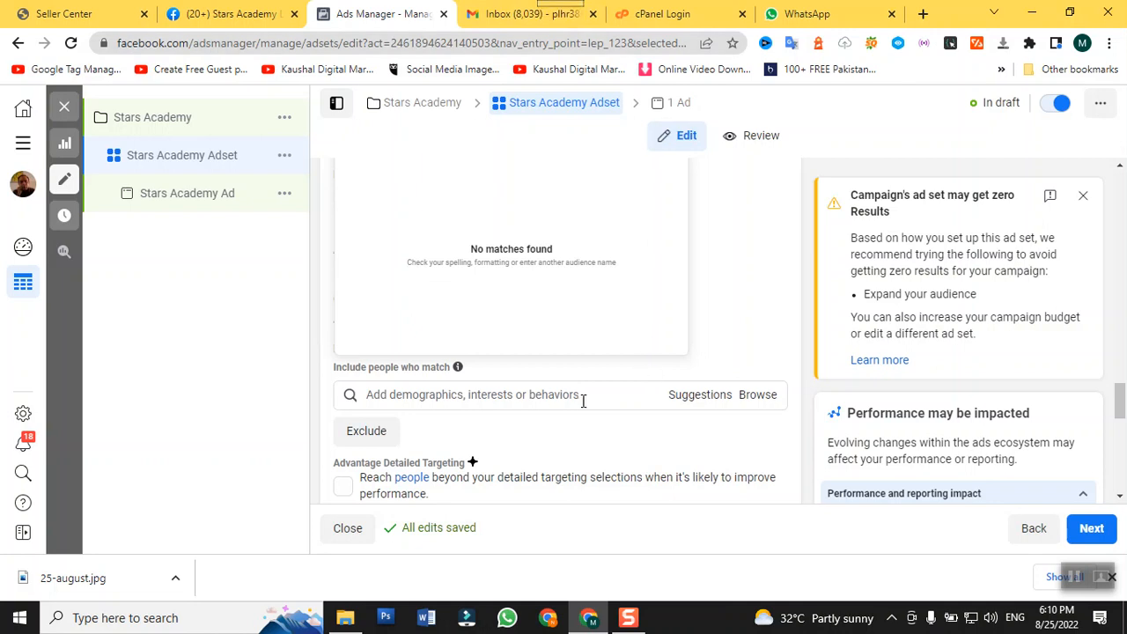
{"action": "left_click", "coordinate": [711, 403]}
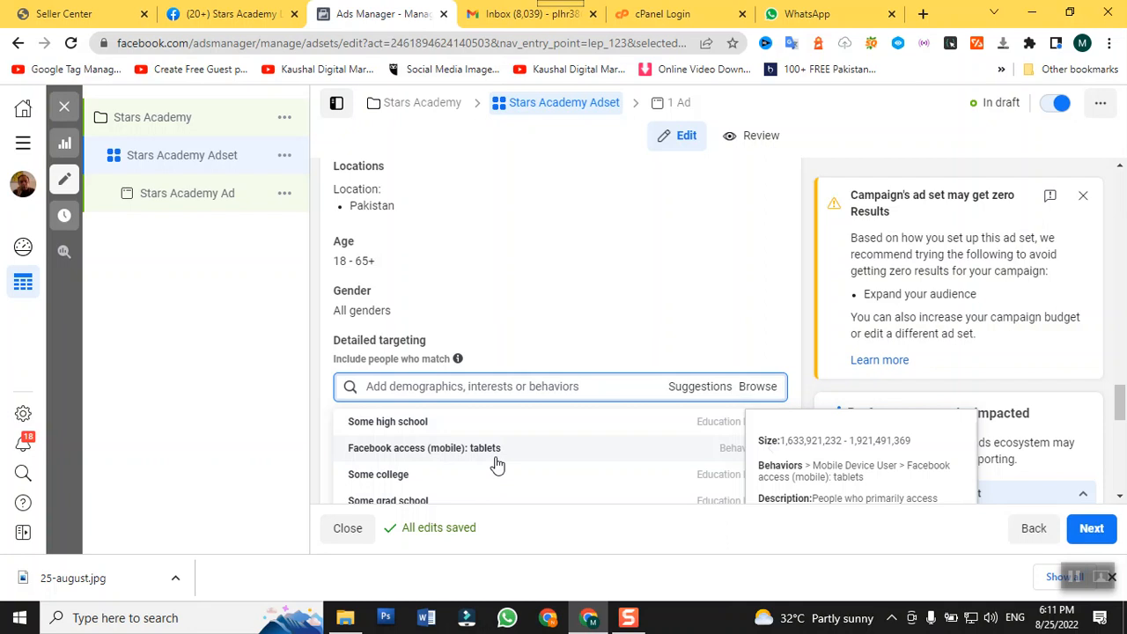
{"action": "left_click", "coordinate": [415, 427]}
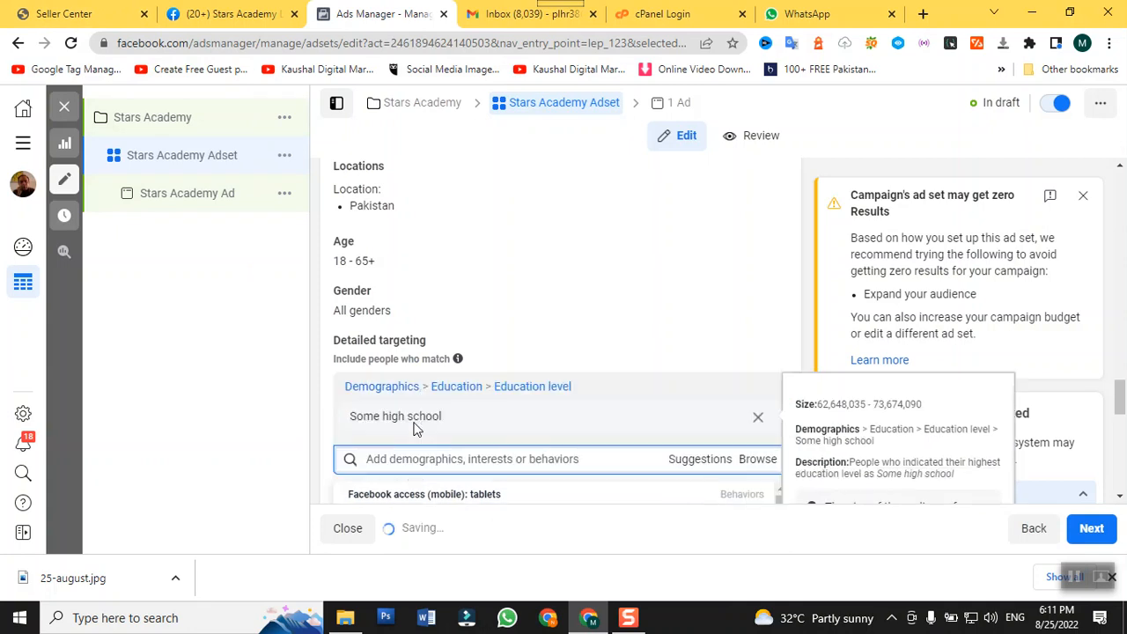
{"action": "scroll", "coordinate": [415, 429], "scroll_direction": "down", "scroll_amount": 1}
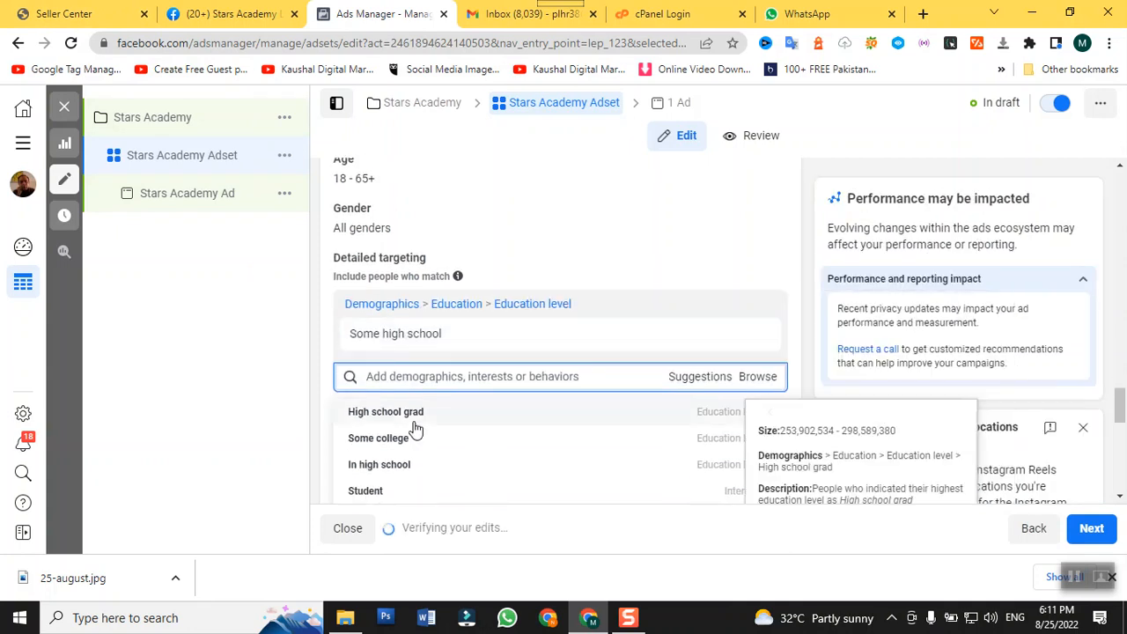
- Add the suggested interest "Student" to the audience's detailed targeting
{"action": "scroll", "coordinate": [398, 466], "scroll_direction": "down", "scroll_amount": 1}
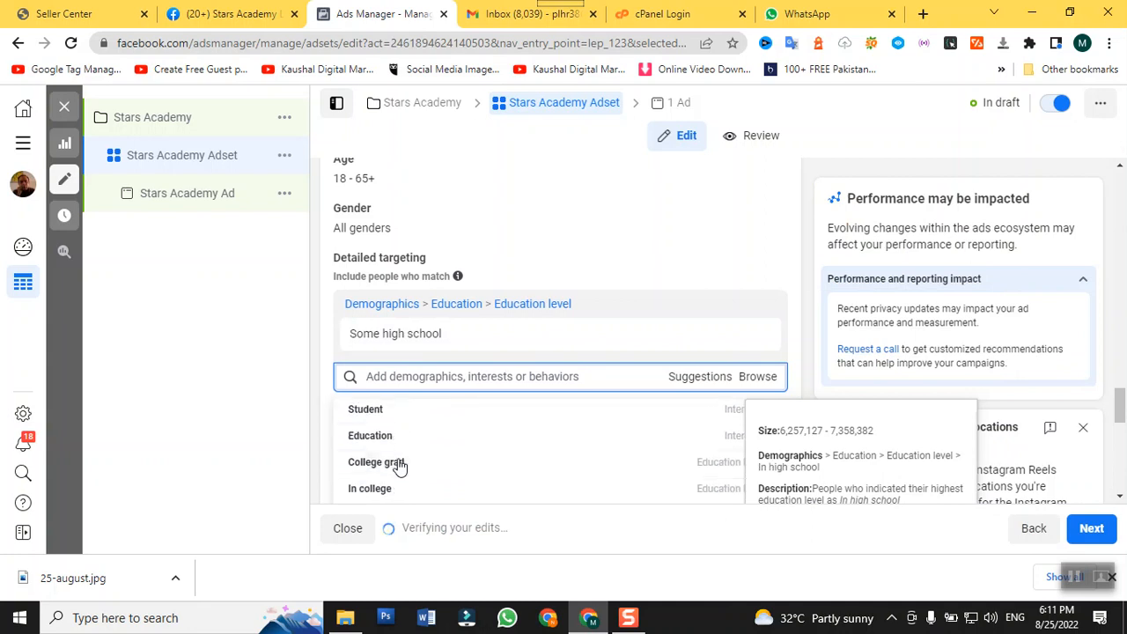
{"action": "left_click", "coordinate": [382, 410]}
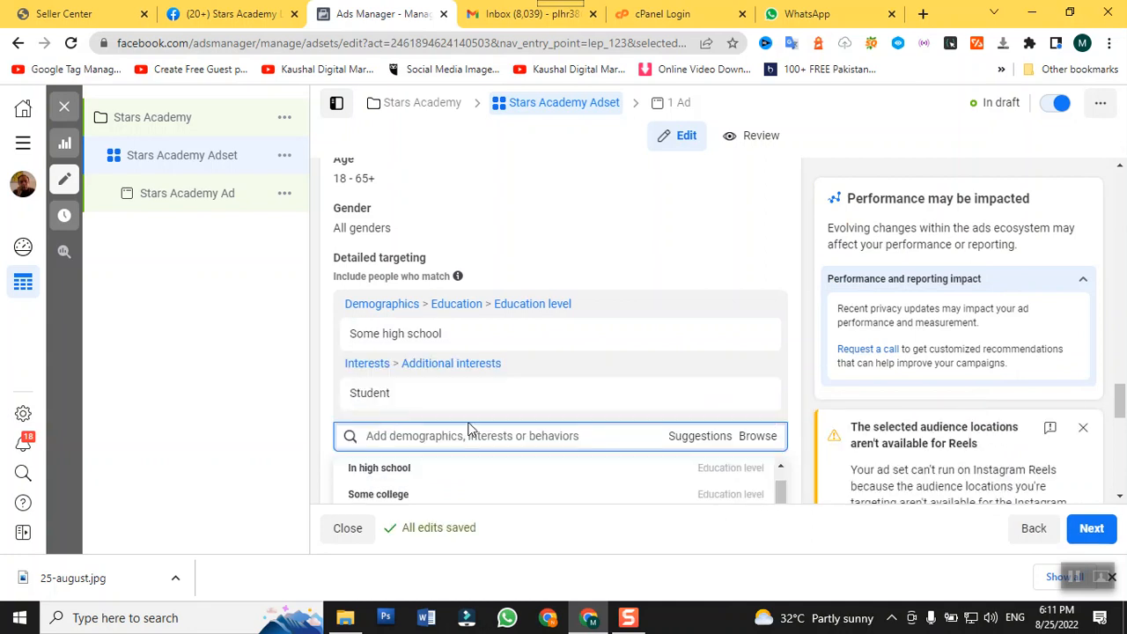
{"action": "scroll", "coordinate": [469, 430], "scroll_direction": "down", "scroll_amount": 2}
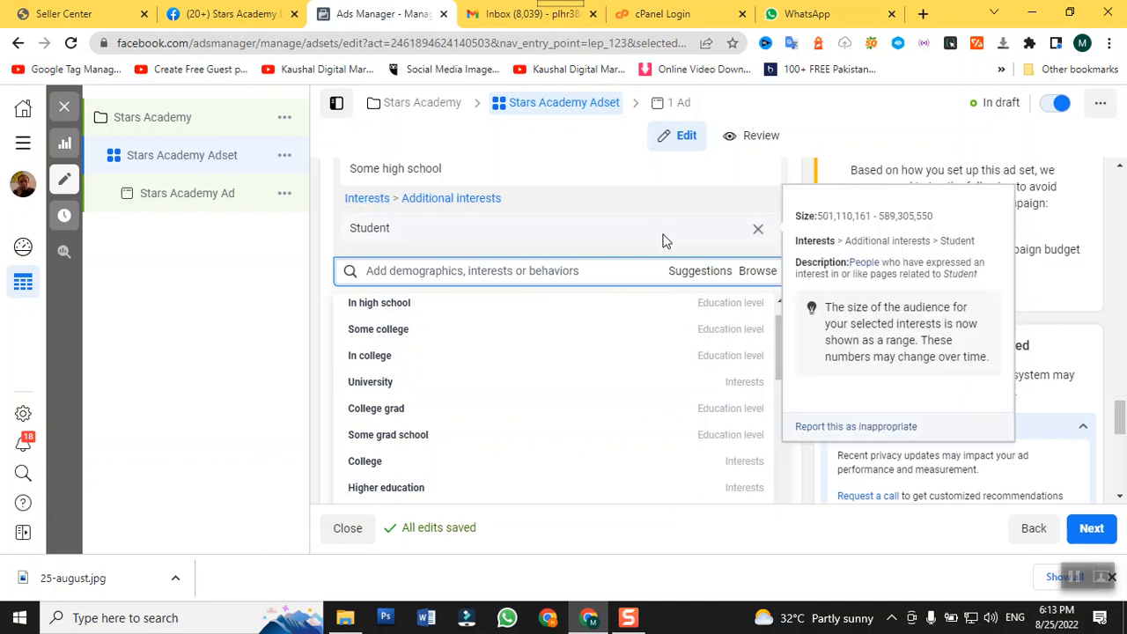
- Browse the top-level detailed targeting categories, look over the placements and delivery settings, and close the category list
{"action": "left_click", "coordinate": [760, 273]}
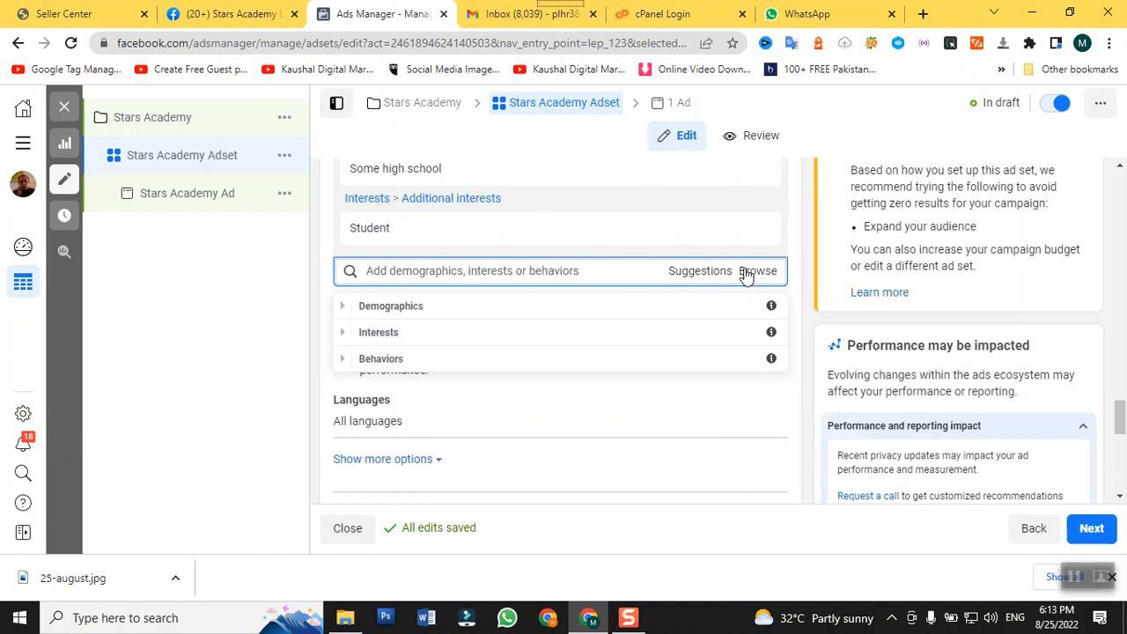
{"action": "scroll", "coordinate": [789, 271], "scroll_direction": "down", "scroll_amount": 1}
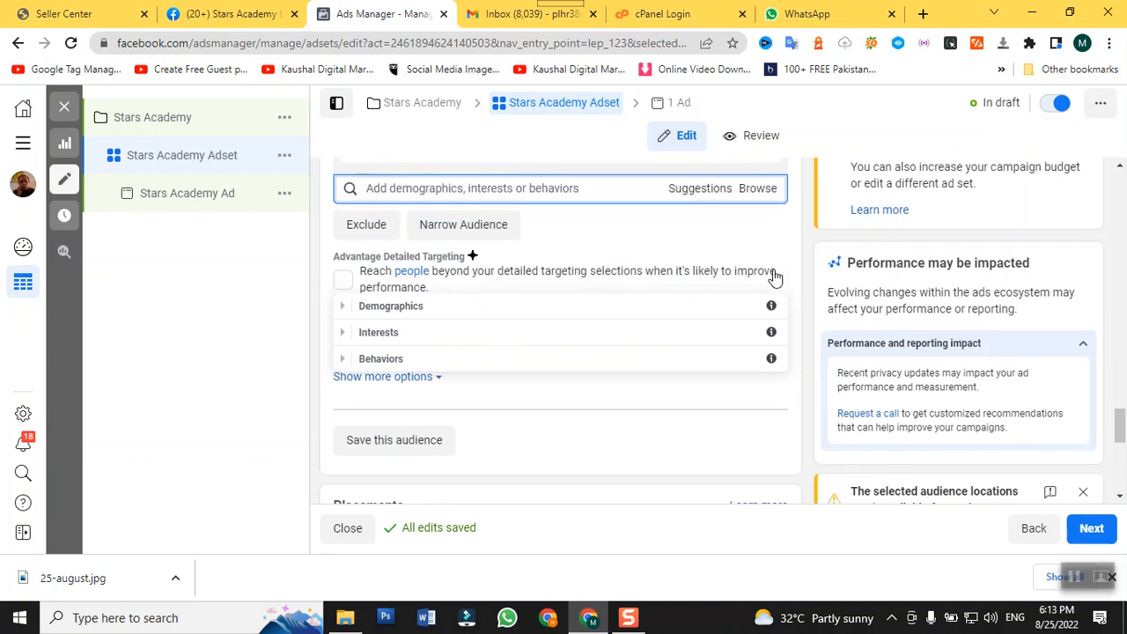
{"action": "scroll", "coordinate": [769, 277], "scroll_direction": "up", "scroll_amount": 1}
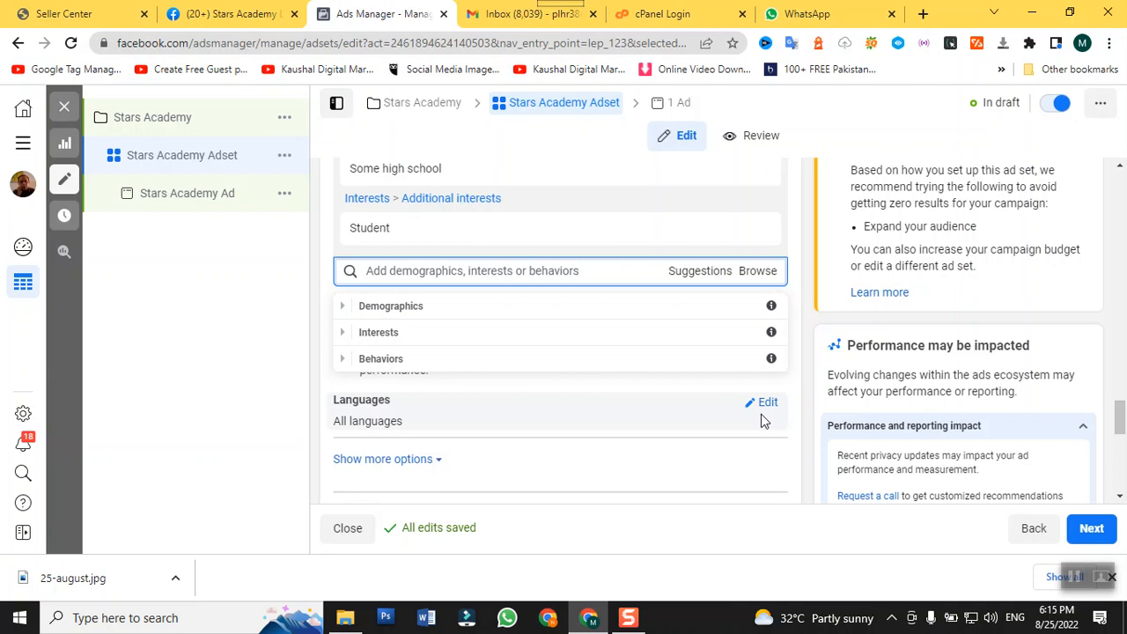
{"action": "scroll", "coordinate": [718, 440], "scroll_direction": "down", "scroll_amount": 1}
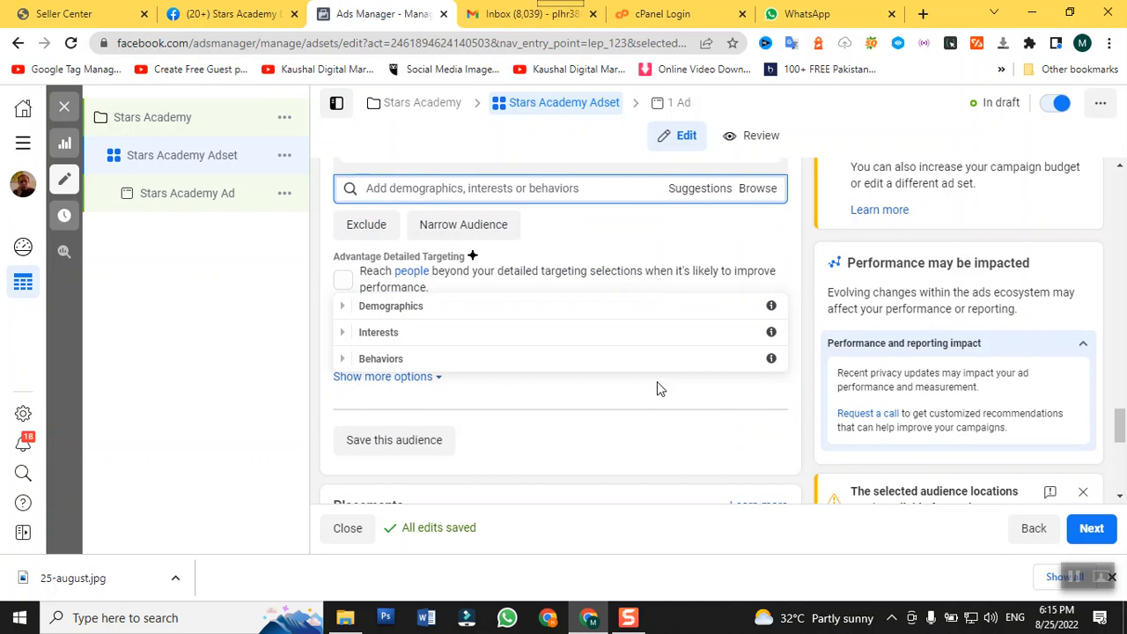
{"action": "scroll", "coordinate": [657, 383], "scroll_direction": "up", "scroll_amount": 1}
{"action": "scroll", "coordinate": [704, 397], "scroll_direction": "down", "scroll_amount": 3}
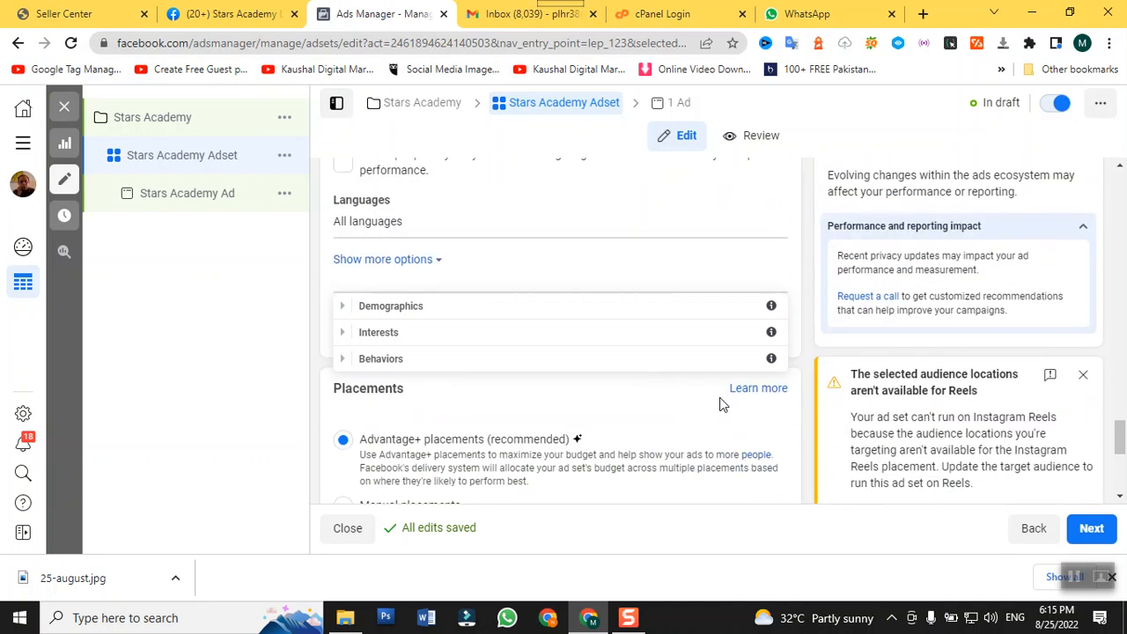
{"action": "scroll", "coordinate": [792, 435], "scroll_direction": "down", "scroll_amount": 3}
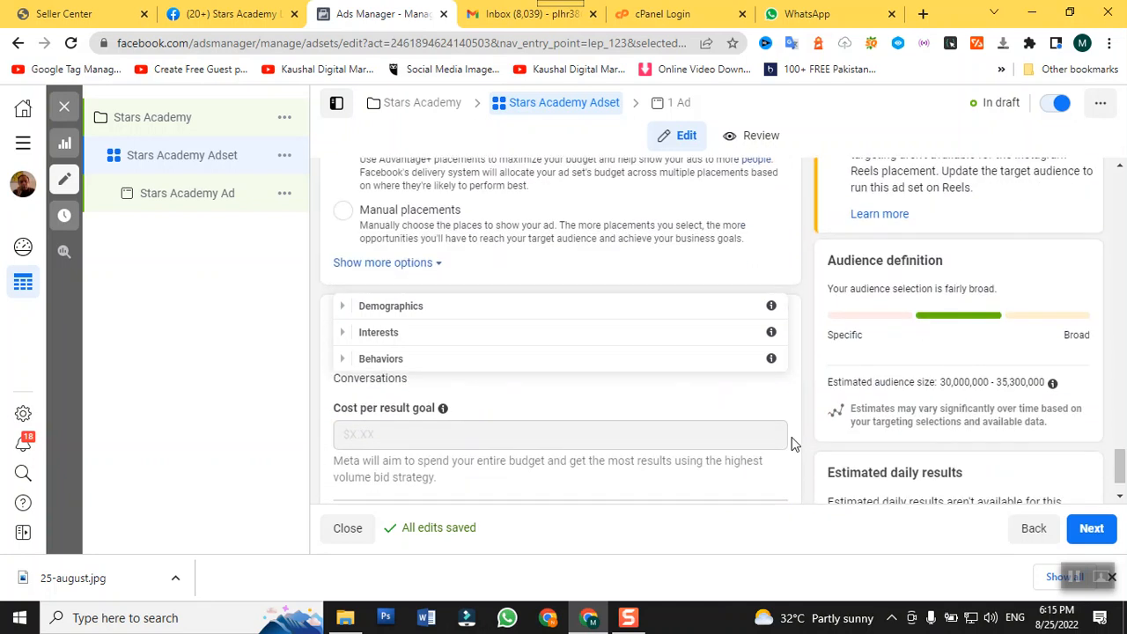
{"action": "scroll", "coordinate": [793, 443], "scroll_direction": "up", "scroll_amount": 1}
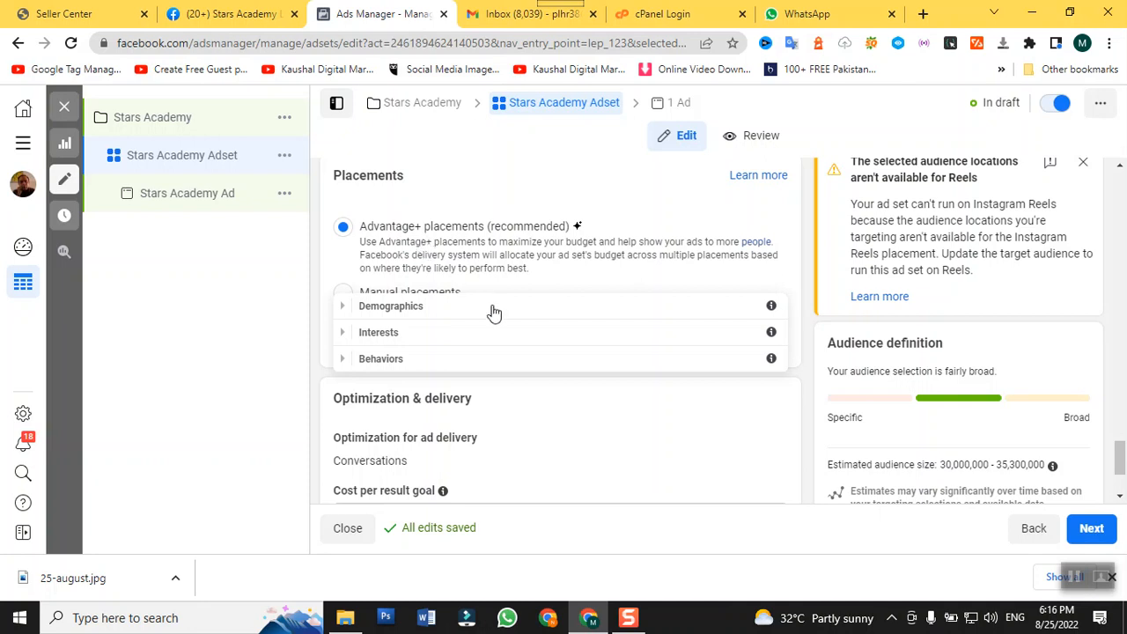
{"action": "scroll", "coordinate": [540, 467], "scroll_direction": "down", "scroll_amount": 2}
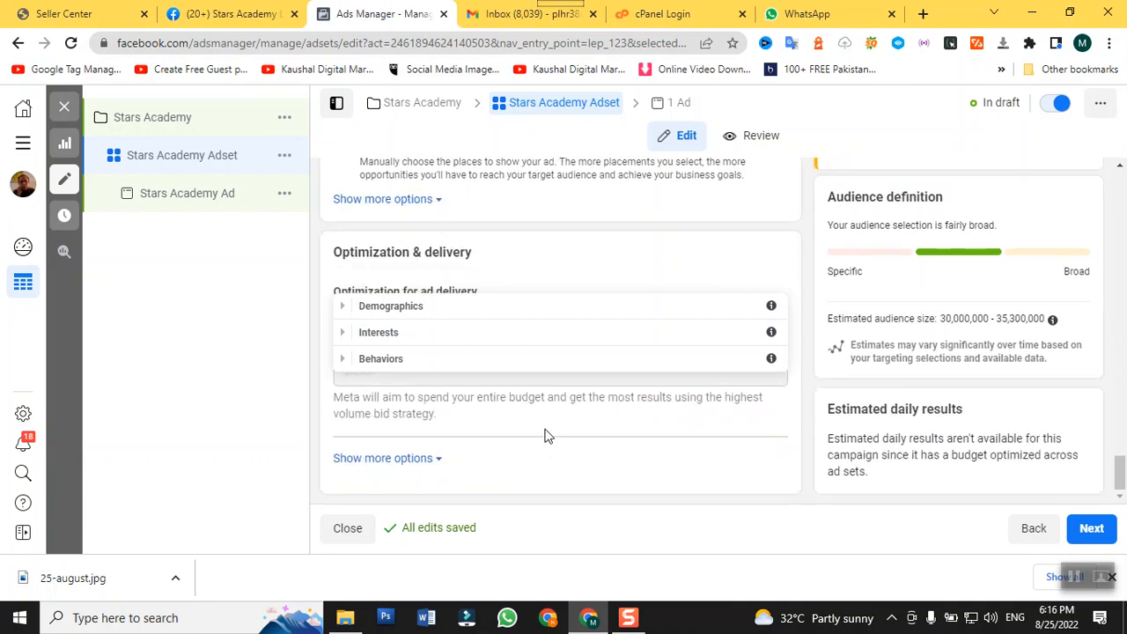
{"action": "left_click", "coordinate": [300, 395]}
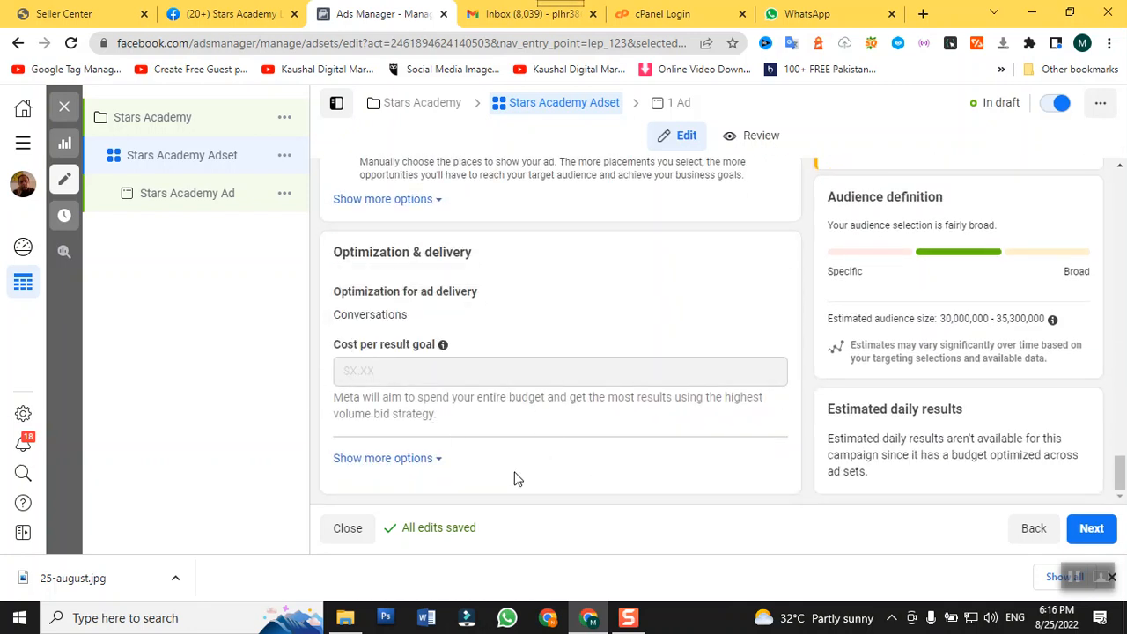
- Switch the ad set from Advantage+ placements to manual placements
{"action": "scroll", "coordinate": [520, 477], "scroll_direction": "up", "scroll_amount": 3}
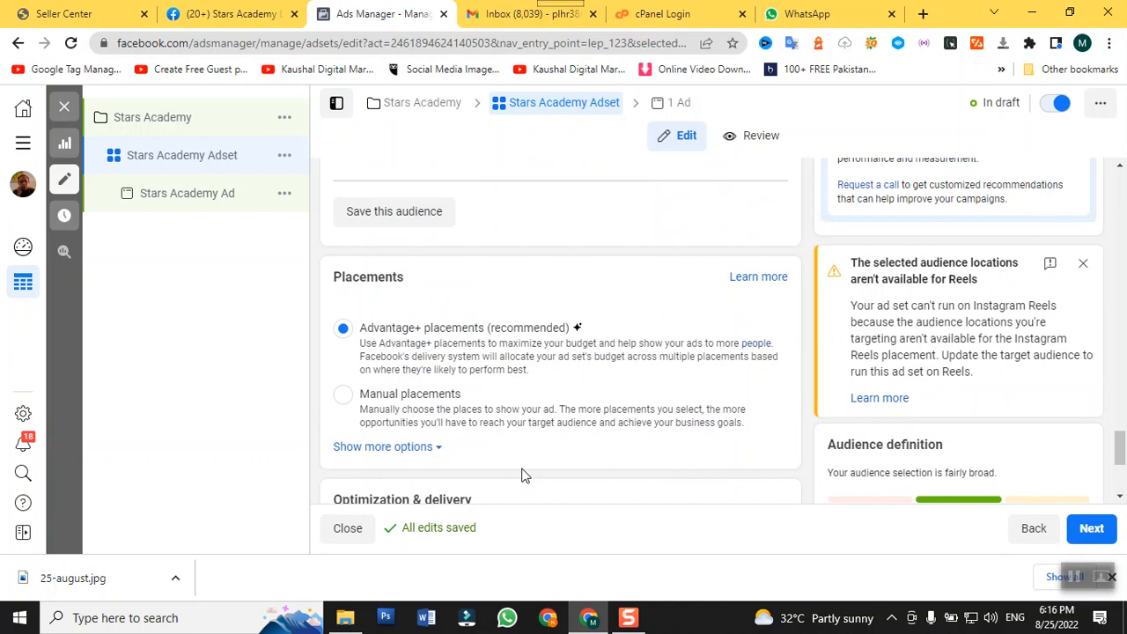
{"action": "left_click", "coordinate": [343, 396]}
{"action": "scroll", "coordinate": [427, 414], "scroll_direction": "down", "scroll_amount": 1}
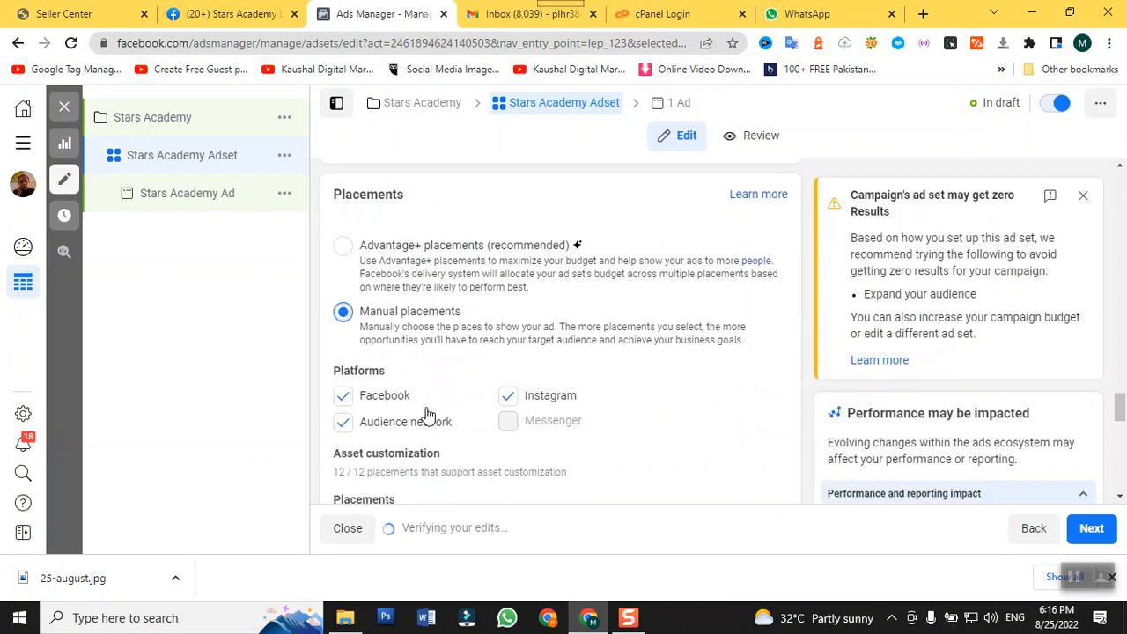
- Look through the available platforms and the placement types from Feeds down to Apps and sites
{"action": "scroll", "coordinate": [427, 414], "scroll_direction": "down", "scroll_amount": 1}
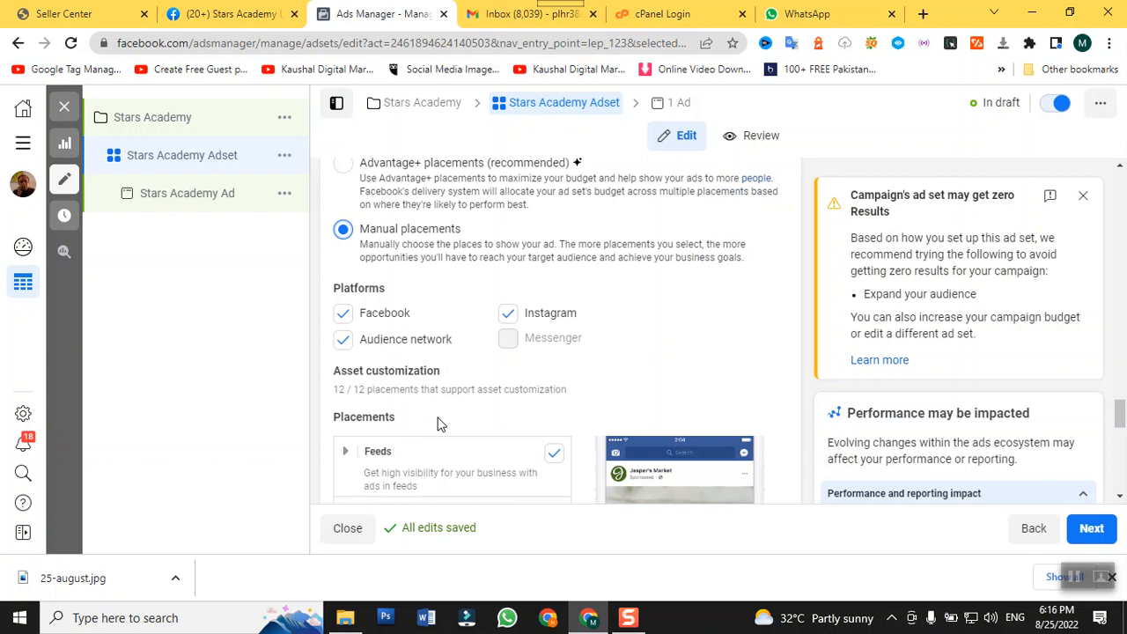
{"action": "scroll", "coordinate": [445, 421], "scroll_direction": "down", "scroll_amount": 3}
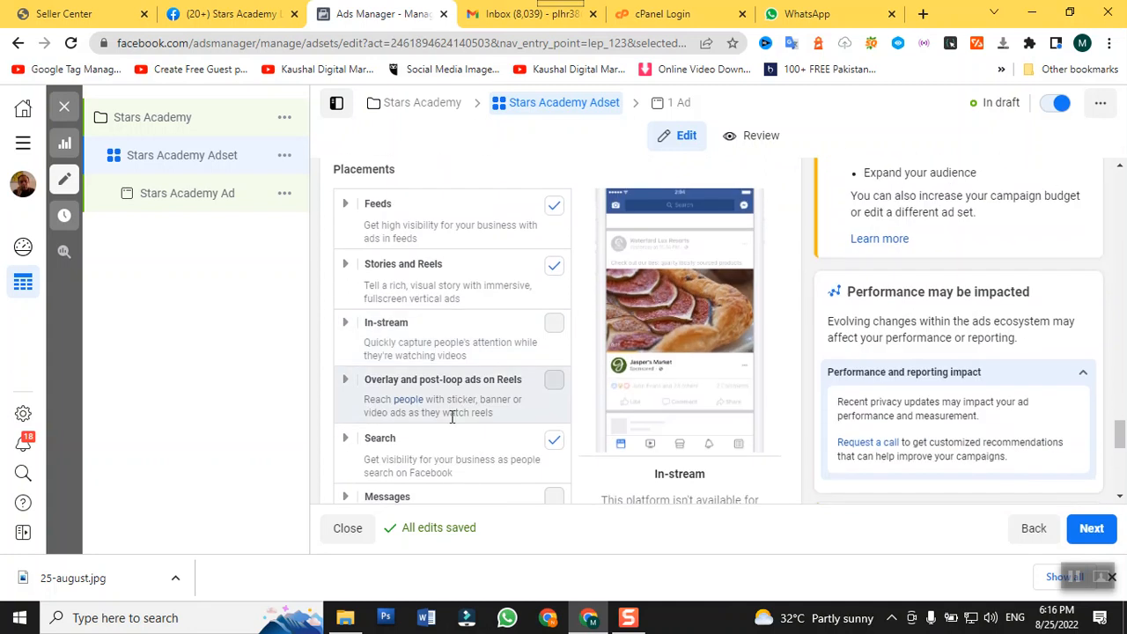
{"action": "scroll", "coordinate": [452, 419], "scroll_direction": "down", "scroll_amount": 2}
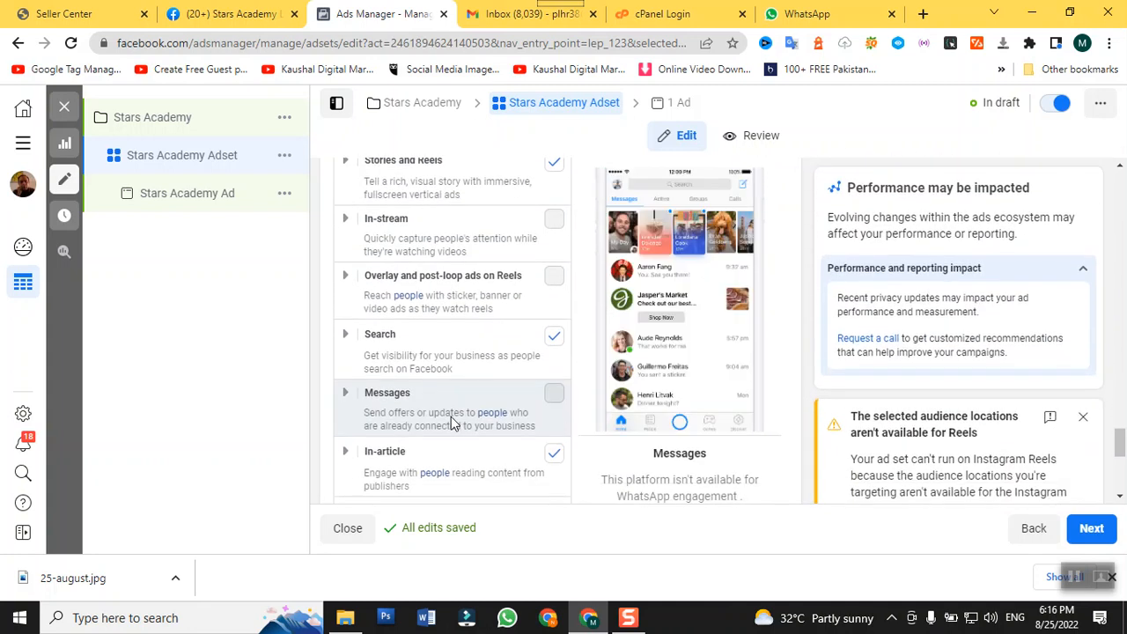
{"action": "scroll", "coordinate": [452, 423], "scroll_direction": "up", "scroll_amount": 2}
{"action": "scroll", "coordinate": [452, 424], "scroll_direction": "up", "scroll_amount": 1}
{"action": "scroll", "coordinate": [451, 423], "scroll_direction": "down", "scroll_amount": 3}
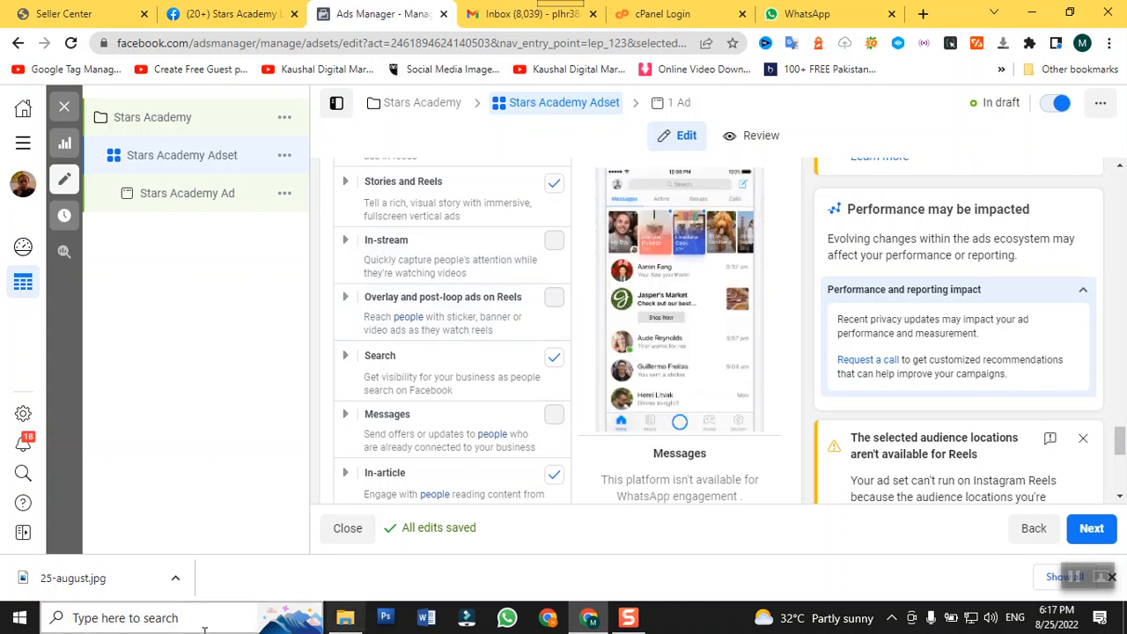
{"action": "scroll", "coordinate": [406, 355], "scroll_direction": "down", "scroll_amount": 2}
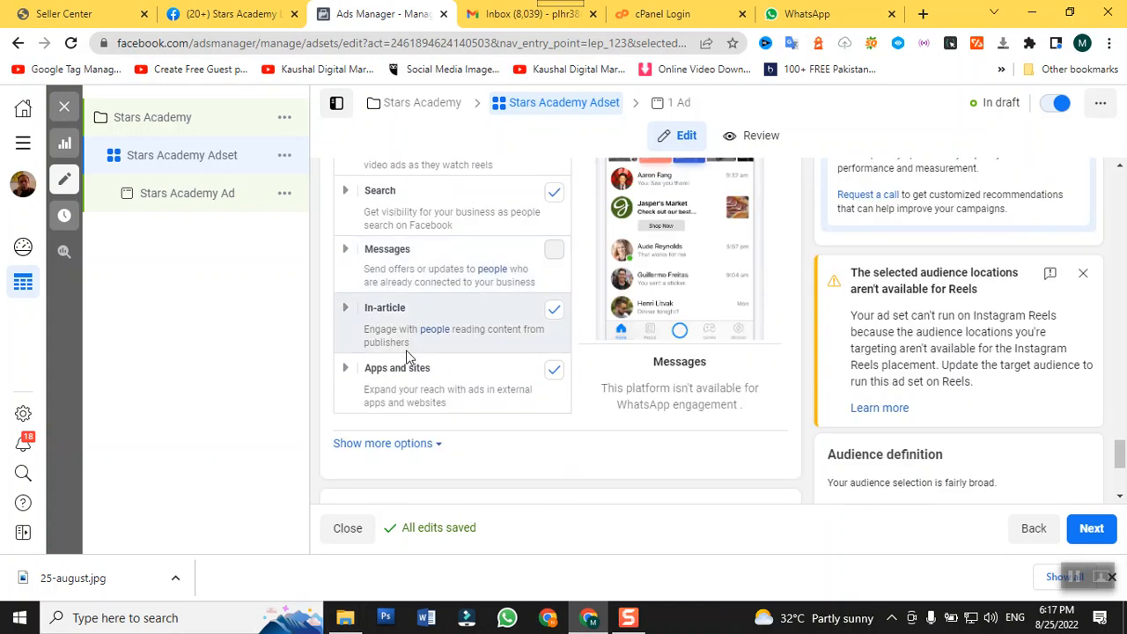
- Show the additional Optimization & delivery options and check when the ad set gets charged
{"action": "scroll", "coordinate": [446, 379], "scroll_direction": "down", "scroll_amount": 2}
{"action": "scroll", "coordinate": [446, 377], "scroll_direction": "down", "scroll_amount": 1}
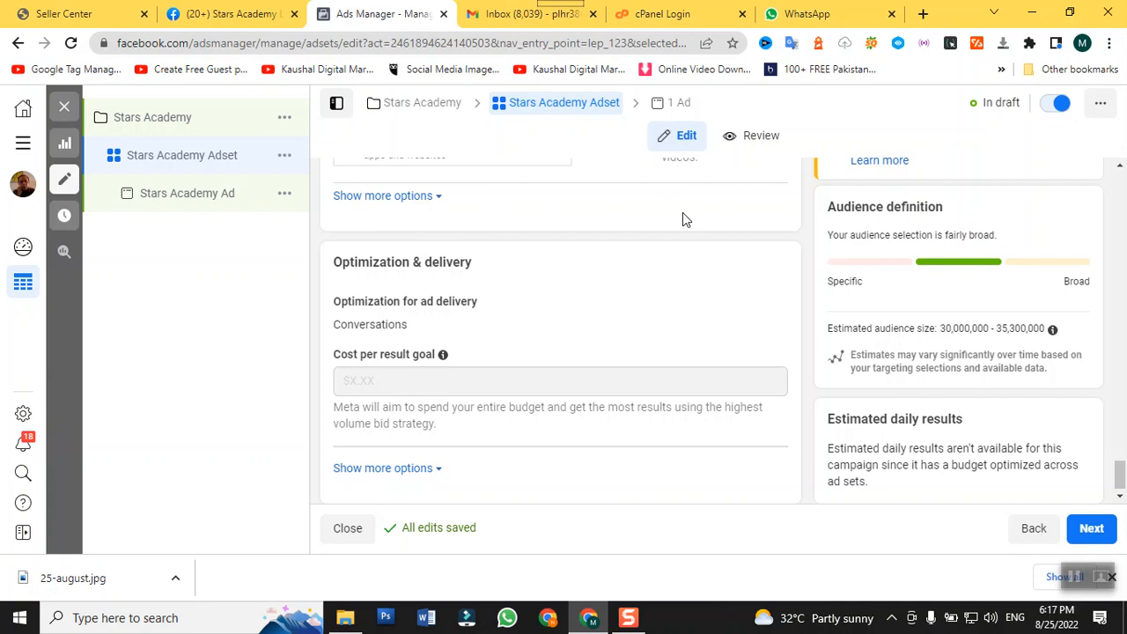
{"action": "scroll", "coordinate": [634, 264], "scroll_direction": "down", "scroll_amount": 1}
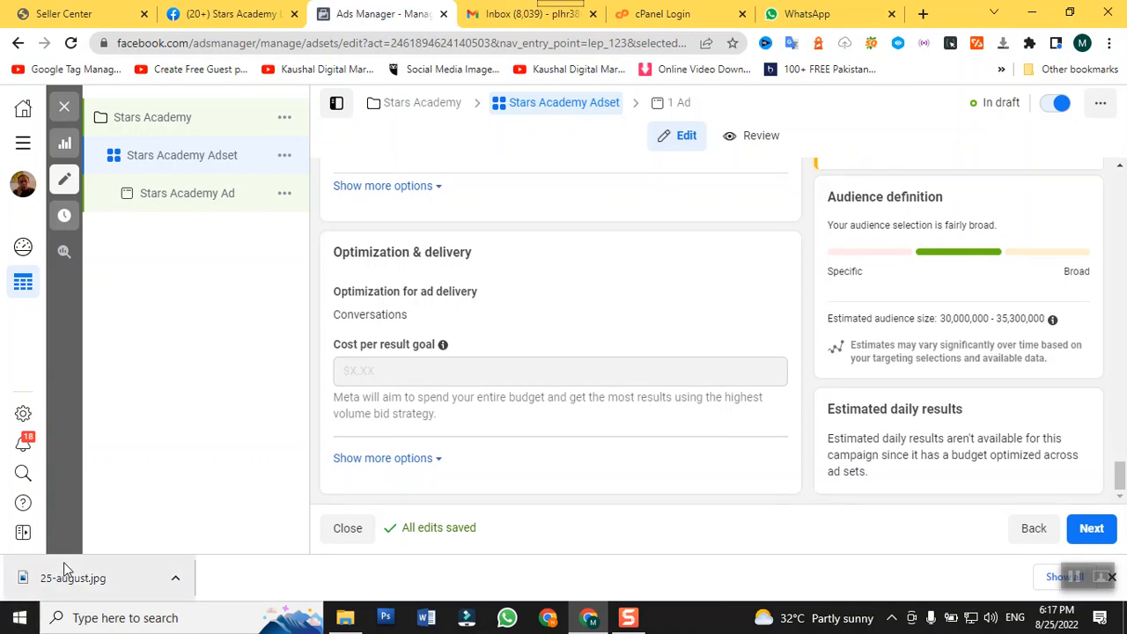
{"action": "left_click", "coordinate": [369, 460]}
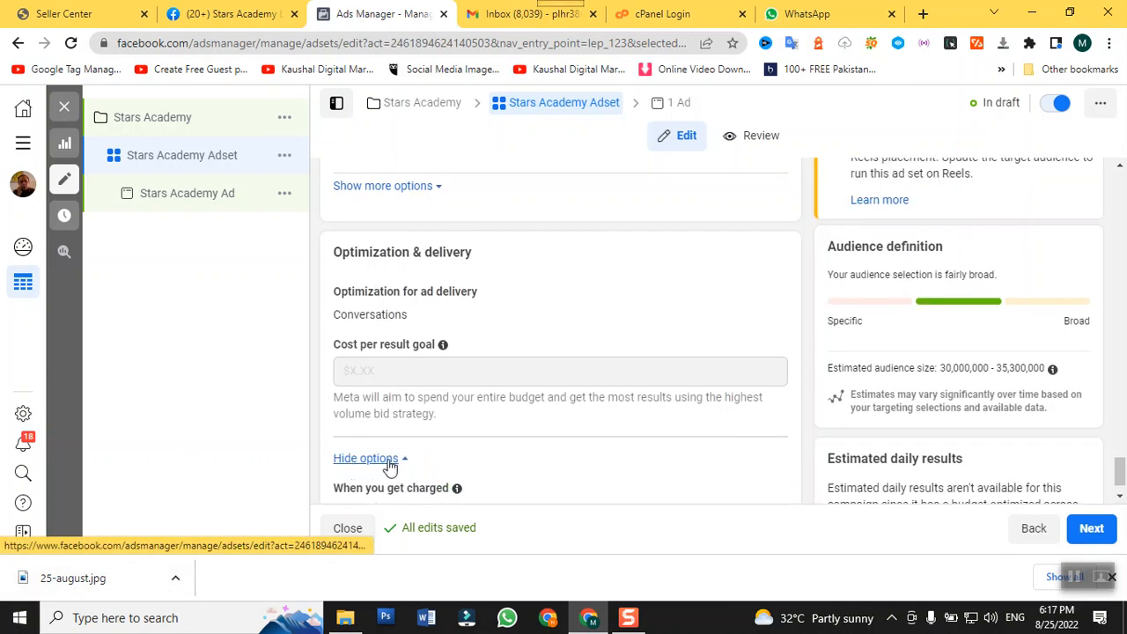
{"action": "scroll", "coordinate": [374, 468], "scroll_direction": "down", "scroll_amount": 1}
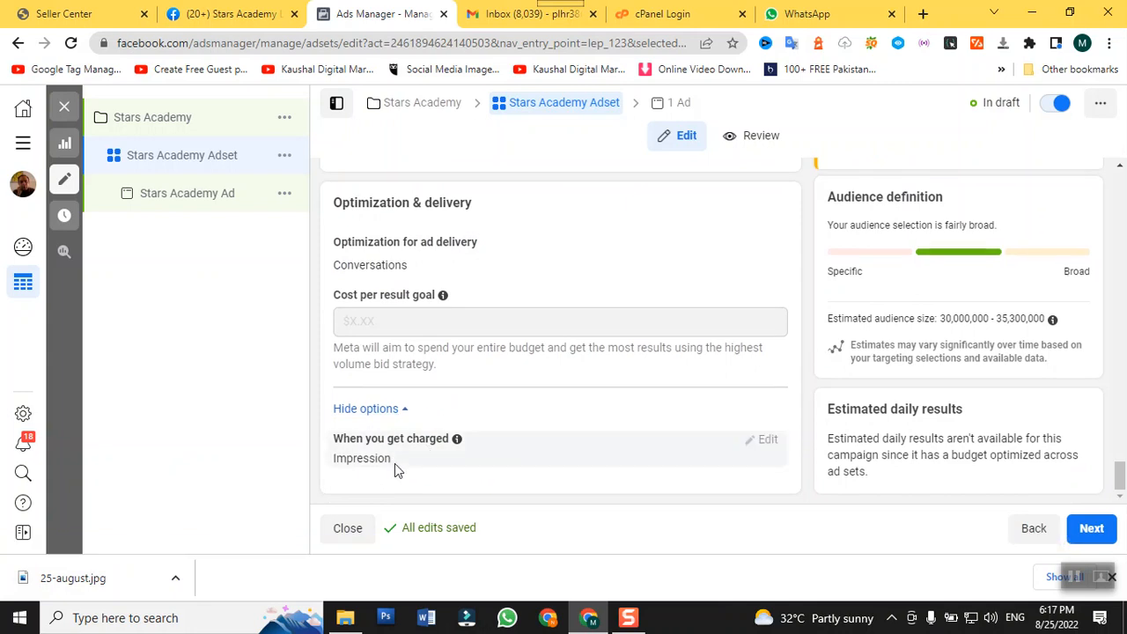
{"action": "mouse_move", "coordinate": [460, 529]}
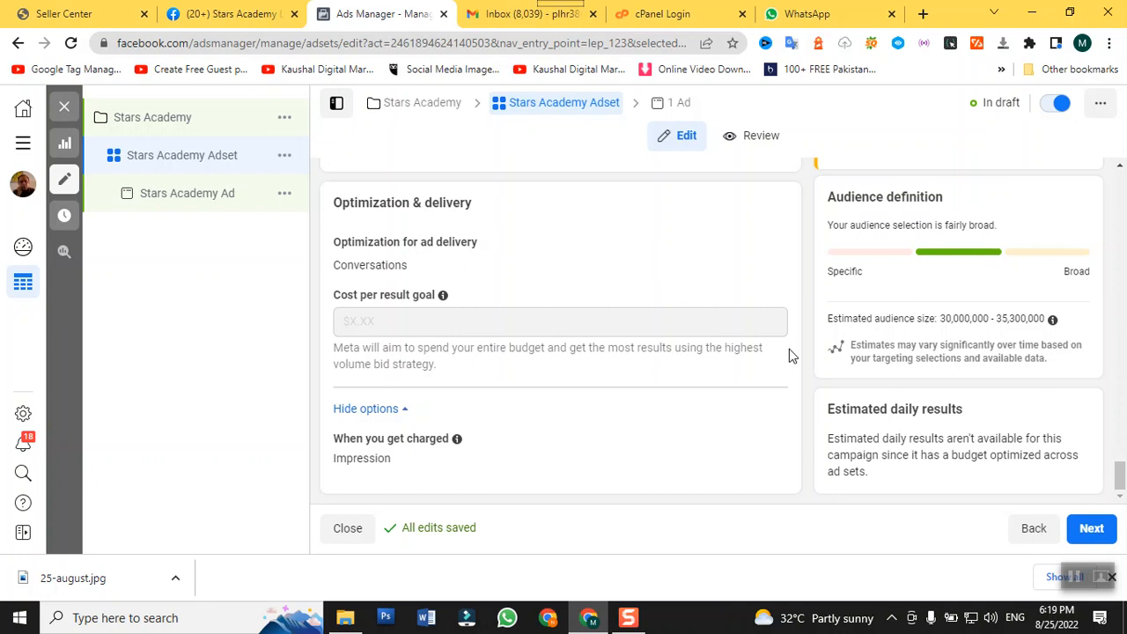
- Open the Stars Academy Ad and review its Facebook Page, Instagram account, ad setup format and creative fields
{"action": "left_click", "coordinate": [165, 204]}
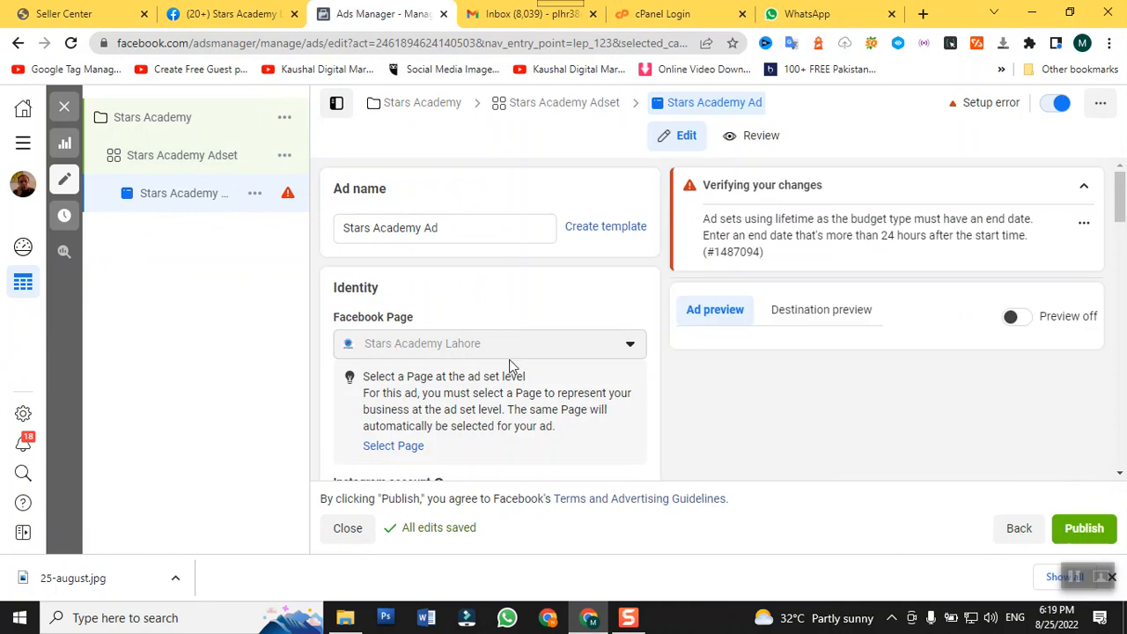
{"action": "scroll", "coordinate": [512, 365], "scroll_direction": "down", "scroll_amount": 2}
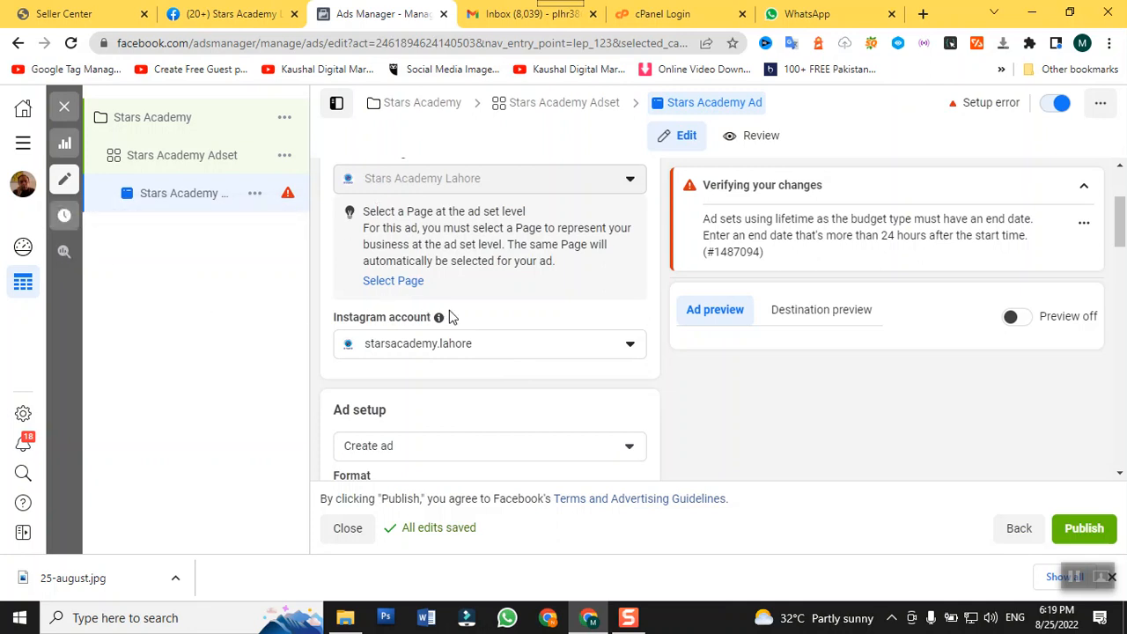
{"action": "scroll", "coordinate": [449, 317], "scroll_direction": "up", "scroll_amount": 2}
{"action": "scroll", "coordinate": [450, 317], "scroll_direction": "down", "scroll_amount": 1}
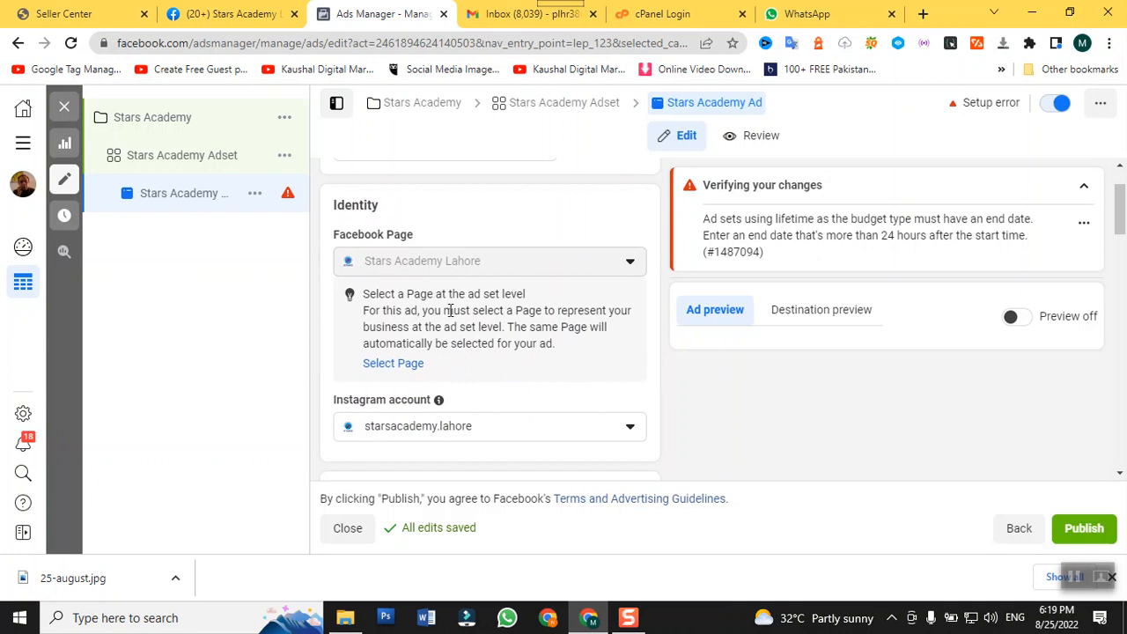
{"action": "scroll", "coordinate": [449, 310], "scroll_direction": "up", "scroll_amount": 1}
{"action": "scroll", "coordinate": [450, 311], "scroll_direction": "down", "scroll_amount": 1}
{"action": "scroll", "coordinate": [449, 310], "scroll_direction": "down", "scroll_amount": 2}
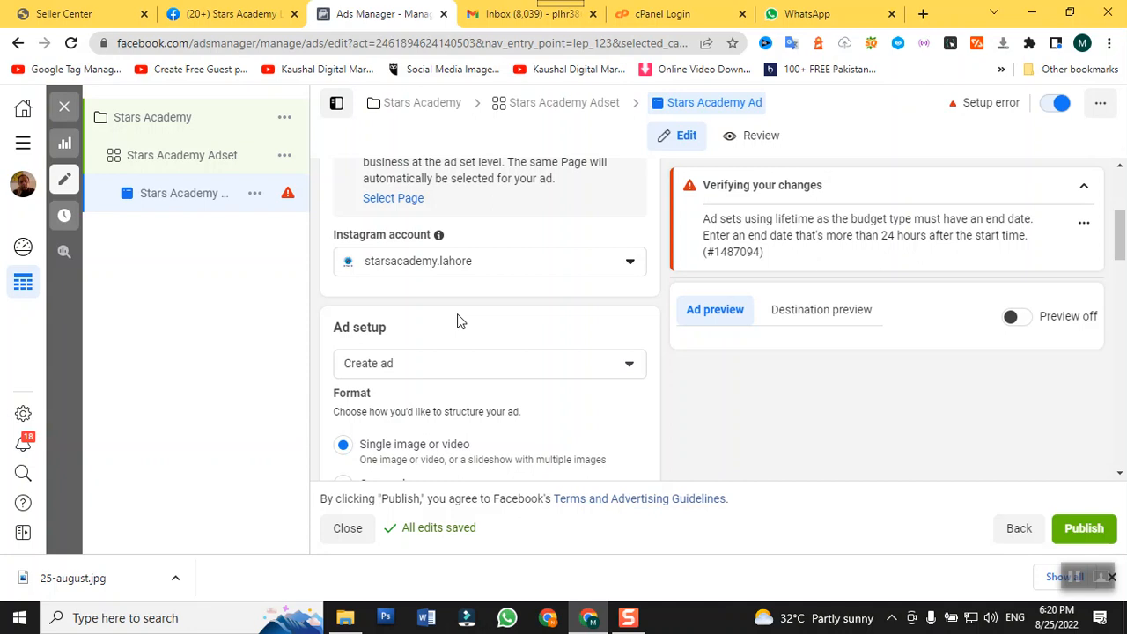
{"action": "scroll", "coordinate": [463, 322], "scroll_direction": "down", "scroll_amount": 2}
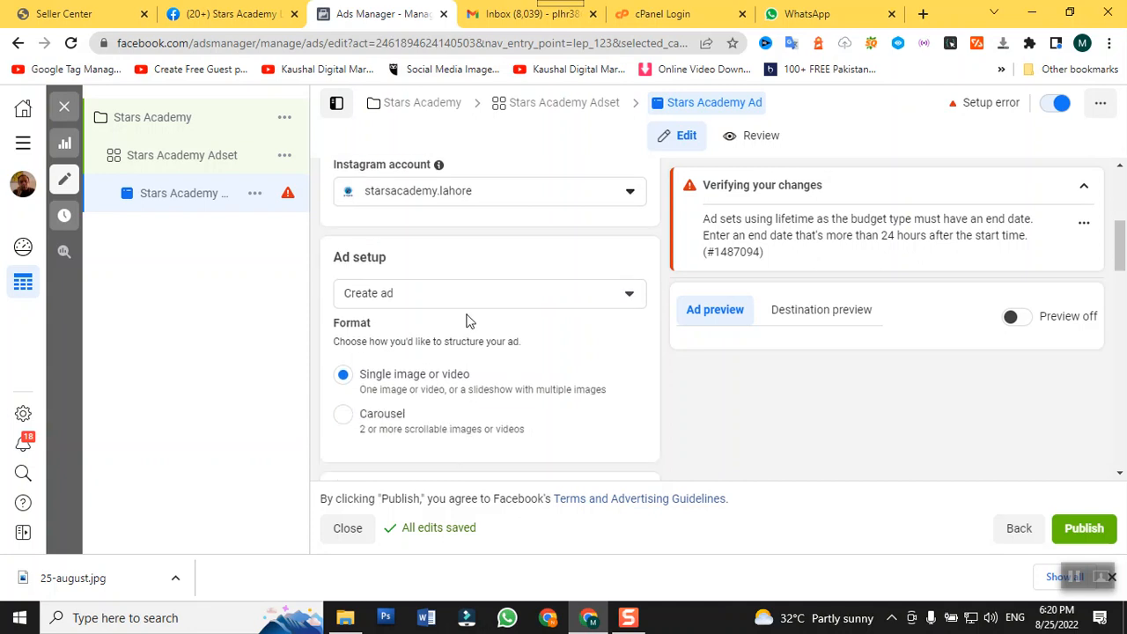
{"action": "scroll", "coordinate": [468, 321], "scroll_direction": "down", "scroll_amount": 3}
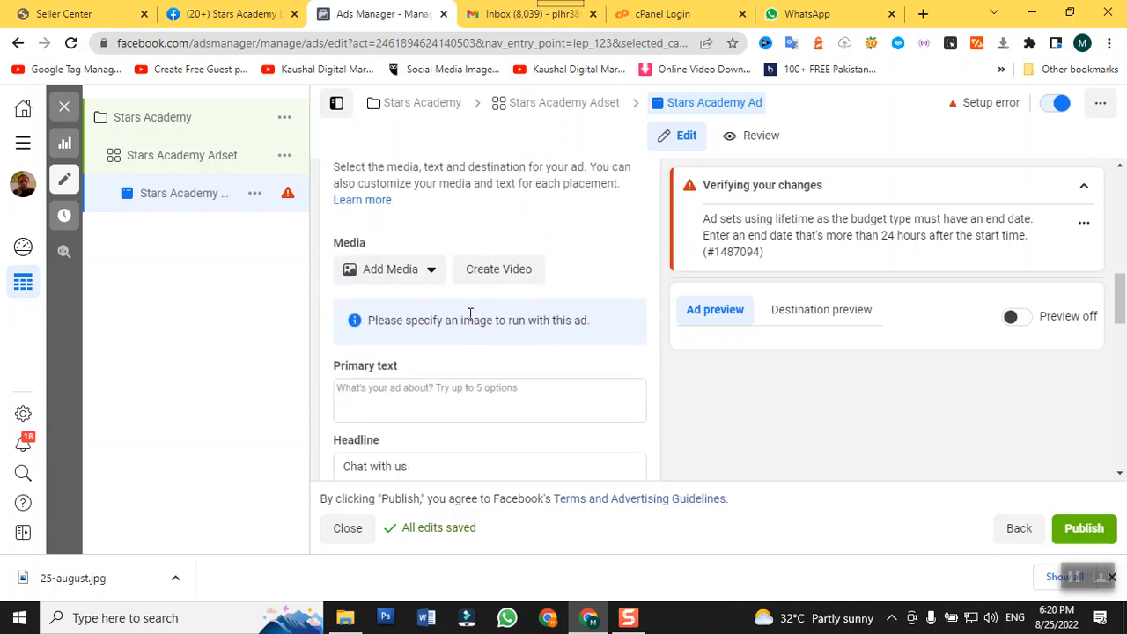
- Start adding an image to the ad's media and check which image sources can be chosen
{"action": "left_click", "coordinate": [430, 270]}
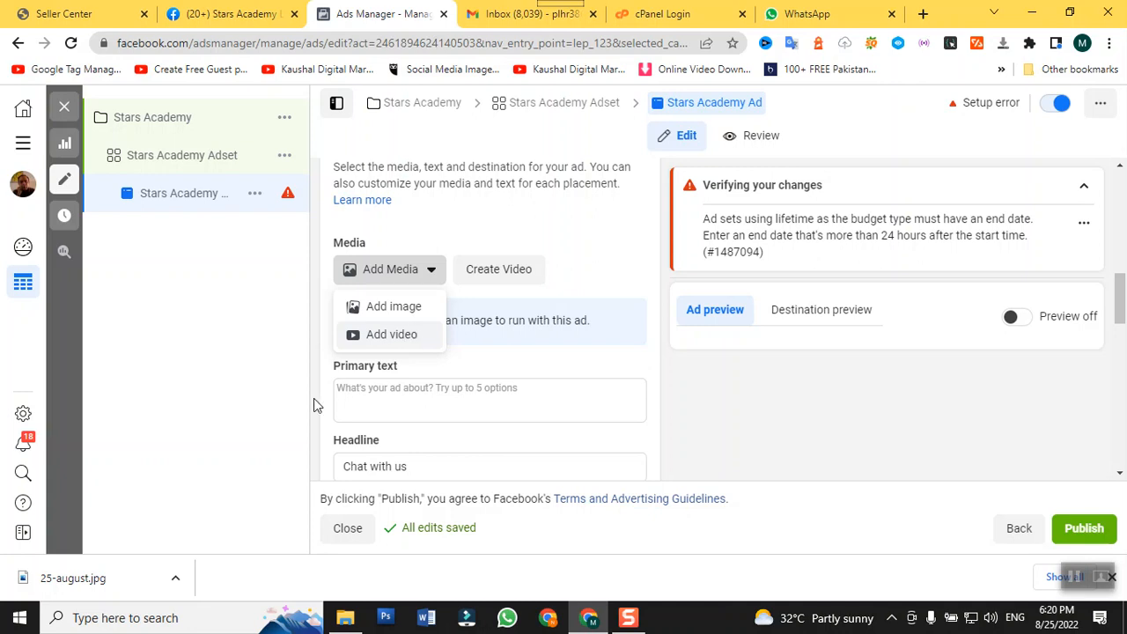
{"action": "left_click", "coordinate": [392, 309]}
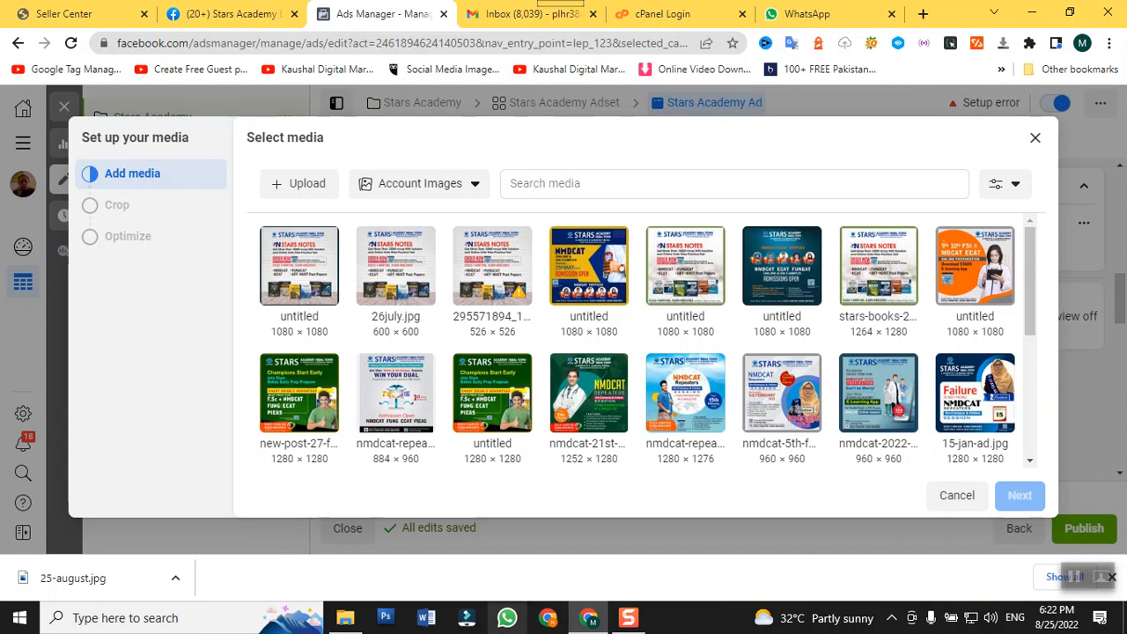
{"action": "left_click", "coordinate": [474, 184]}
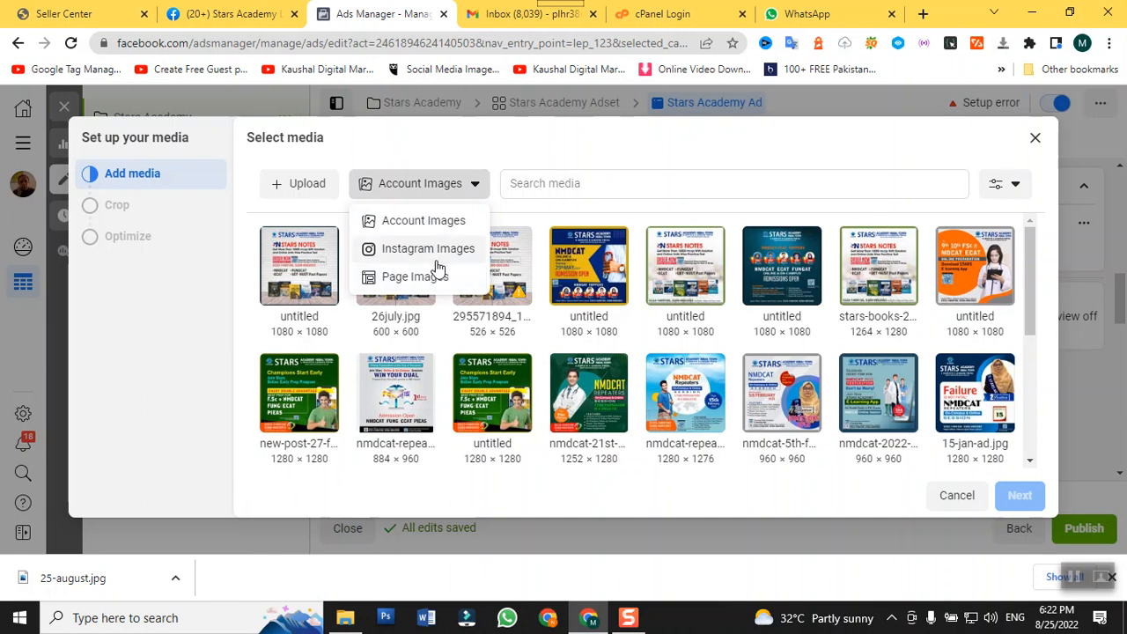
{"action": "left_click", "coordinate": [498, 175]}
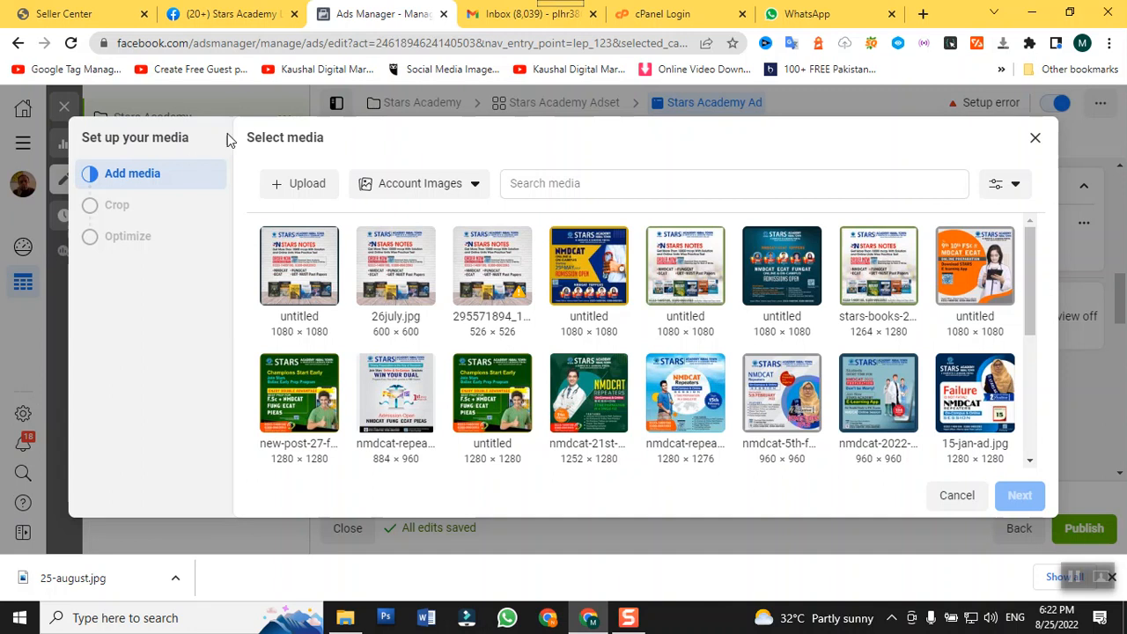
- Upload the 25-august image from the august 2022 folder inside DATA-2020-22 > STARS ACADEMY
{"action": "left_click", "coordinate": [295, 191]}
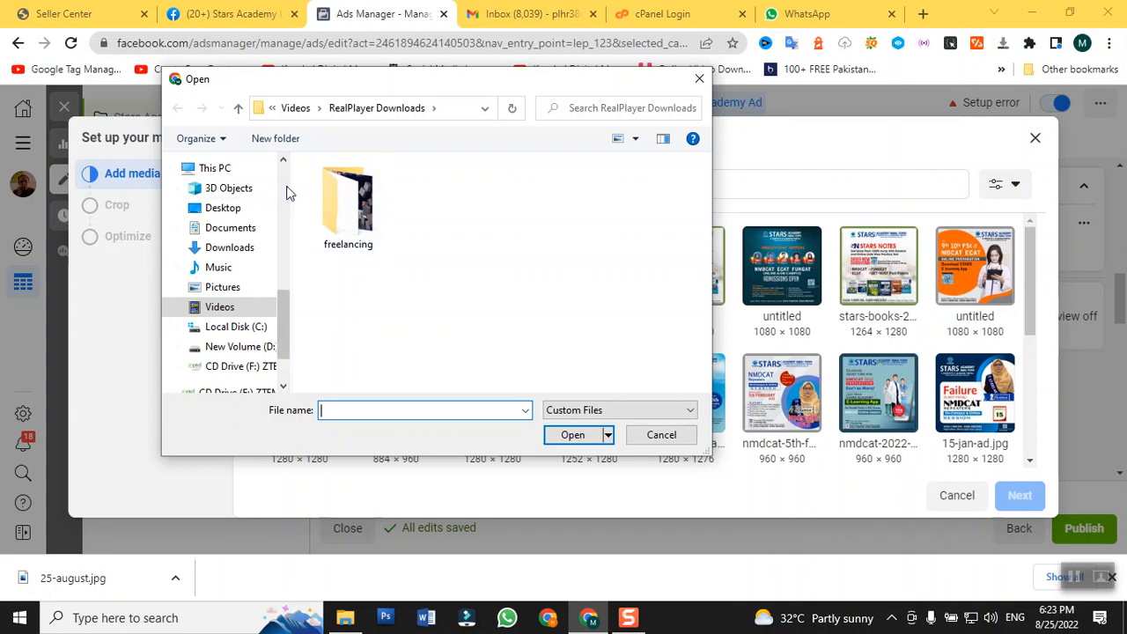
{"action": "scroll", "coordinate": [286, 192], "scroll_direction": "up", "scroll_amount": 8}
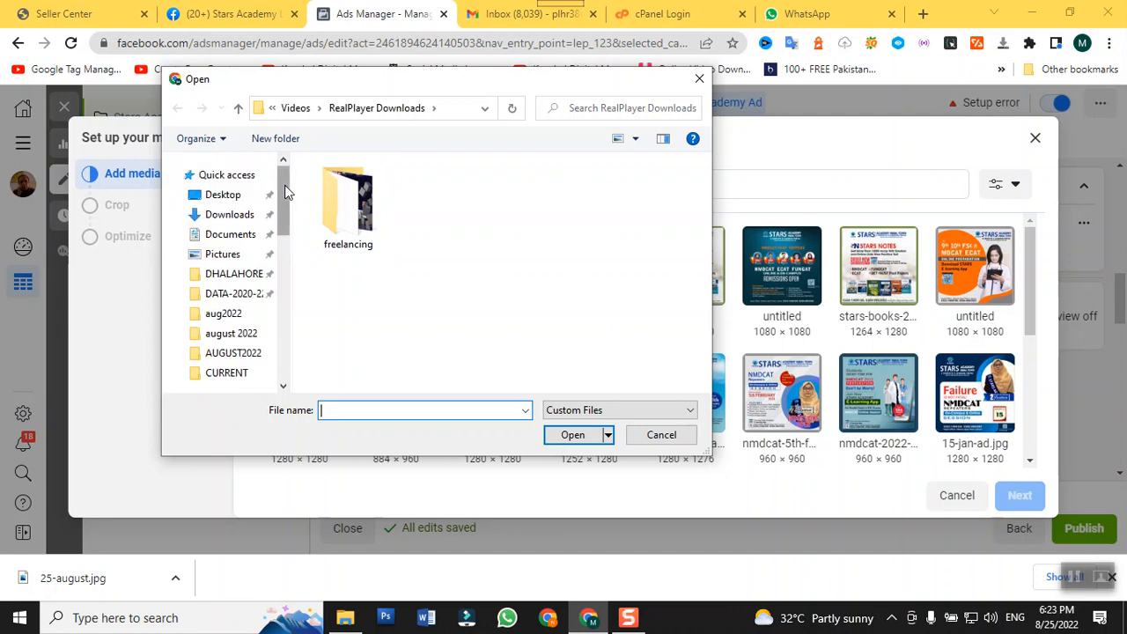
{"action": "left_click", "coordinate": [224, 298]}
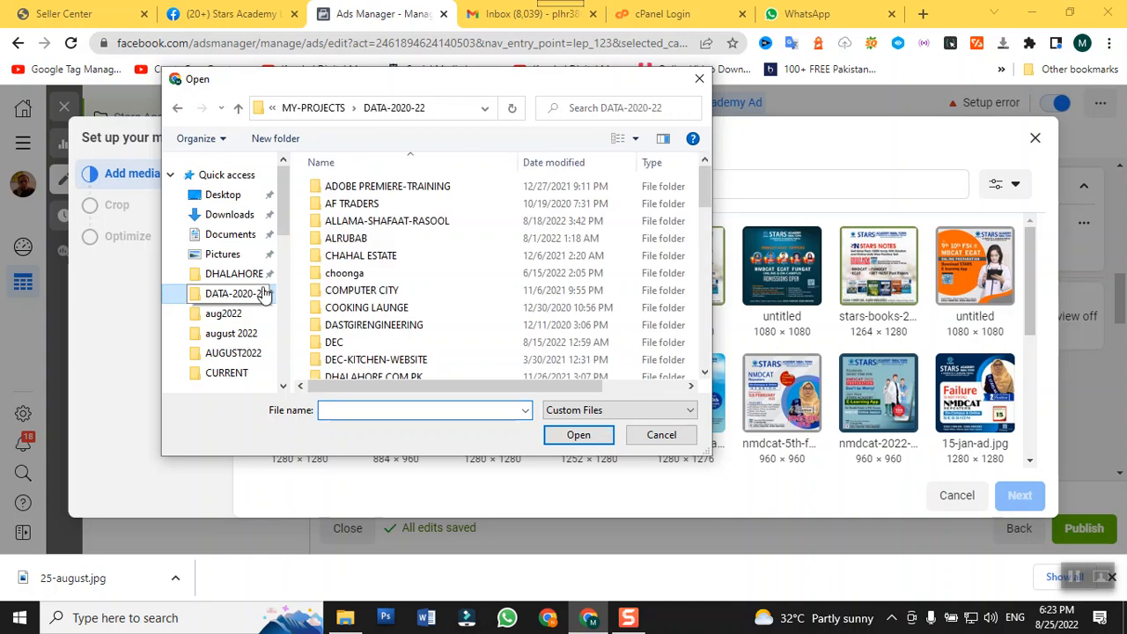
{"action": "left_click", "coordinate": [340, 255]}
{"action": "key", "text": "s"}
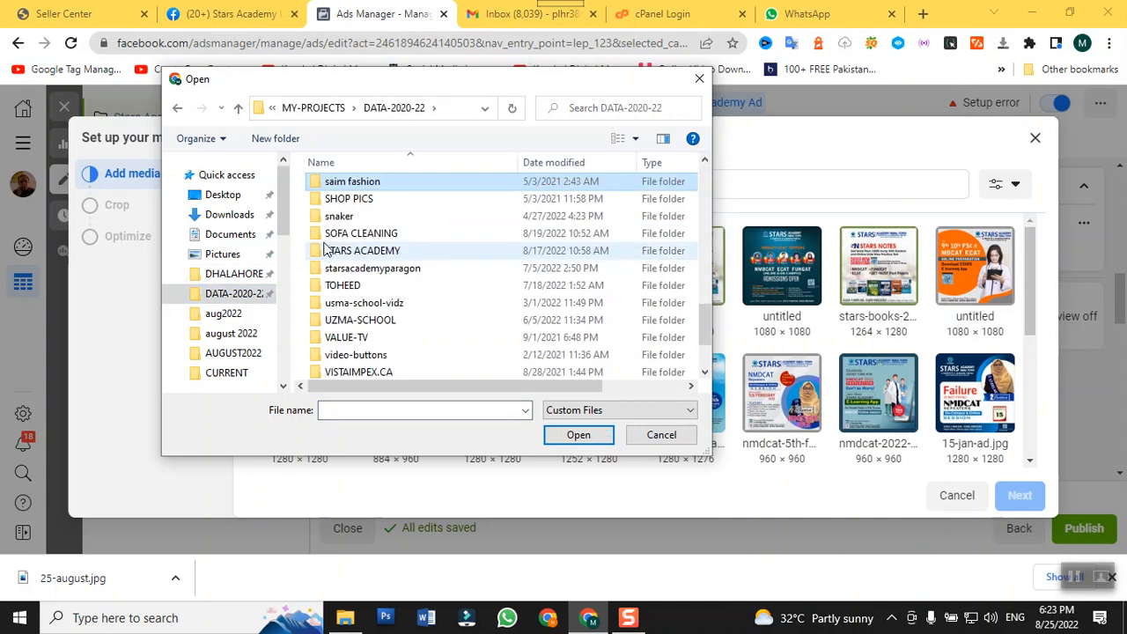
{"action": "key", "text": "s"}
{"action": "key", "text": "s"}
{"action": "key", "text": "s"}
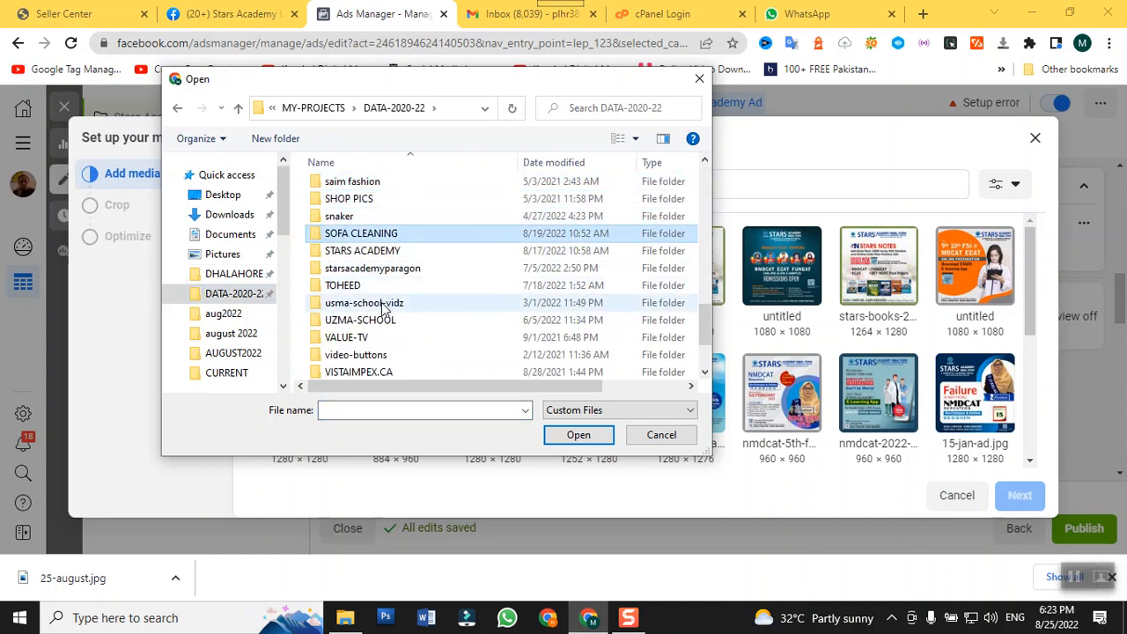
{"action": "double_click", "coordinate": [369, 251]}
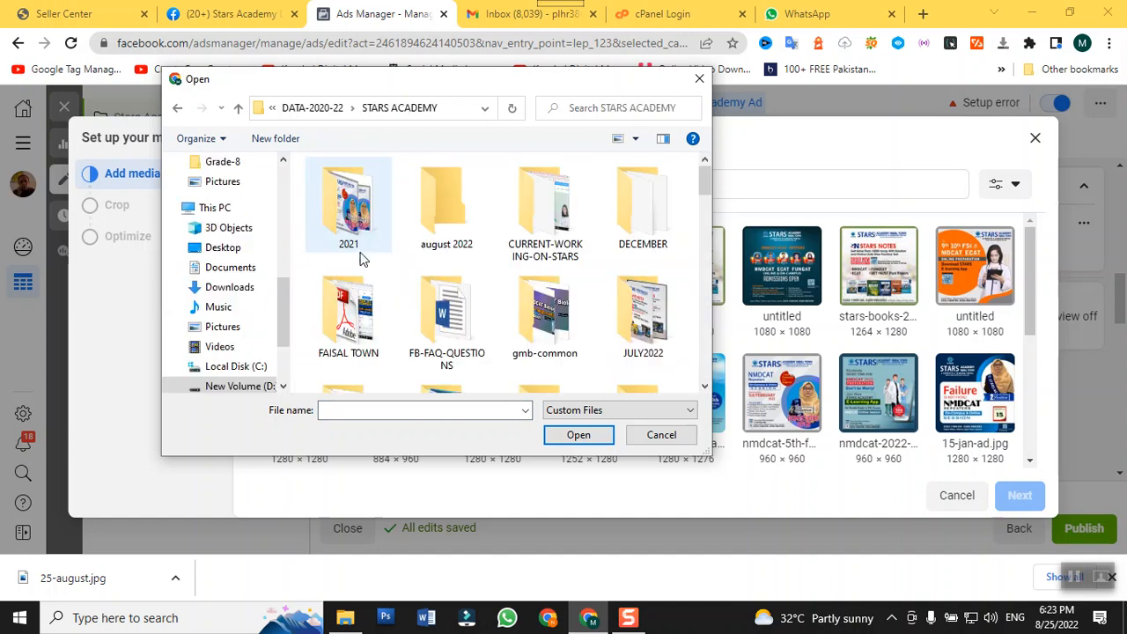
{"action": "double_click", "coordinate": [447, 203]}
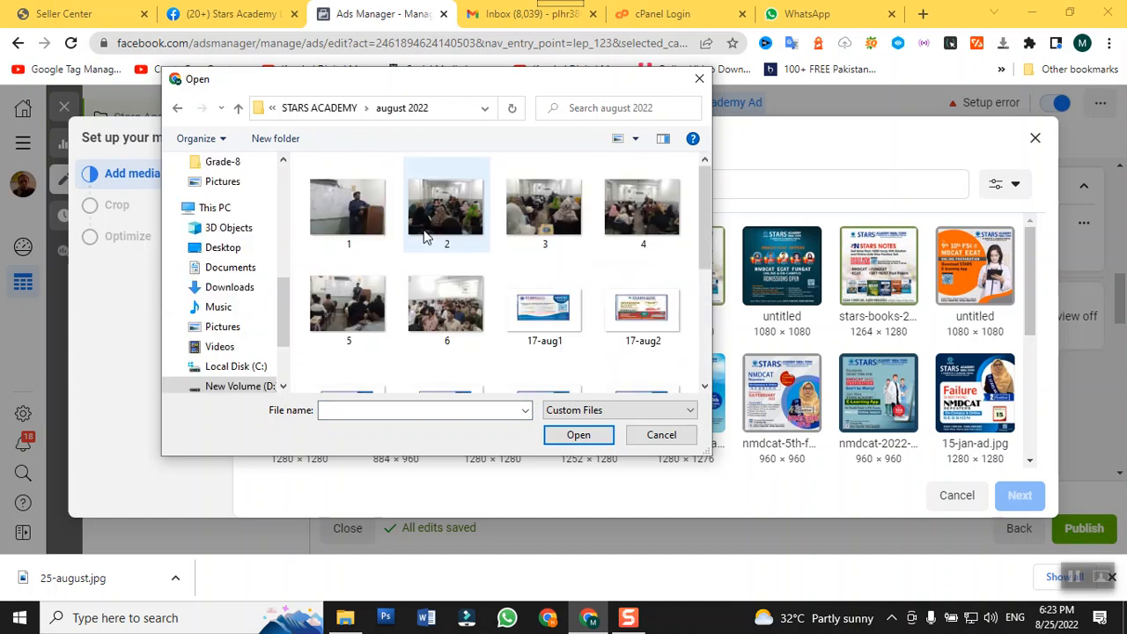
{"action": "scroll", "coordinate": [515, 267], "scroll_direction": "down", "scroll_amount": 3}
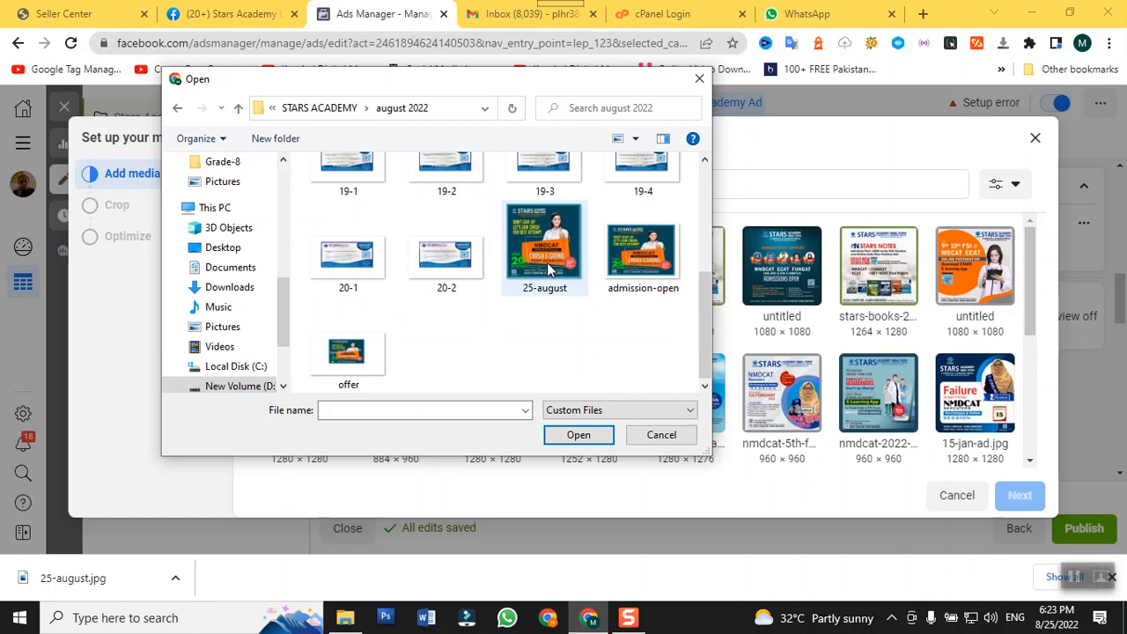
{"action": "double_click", "coordinate": [547, 263]}
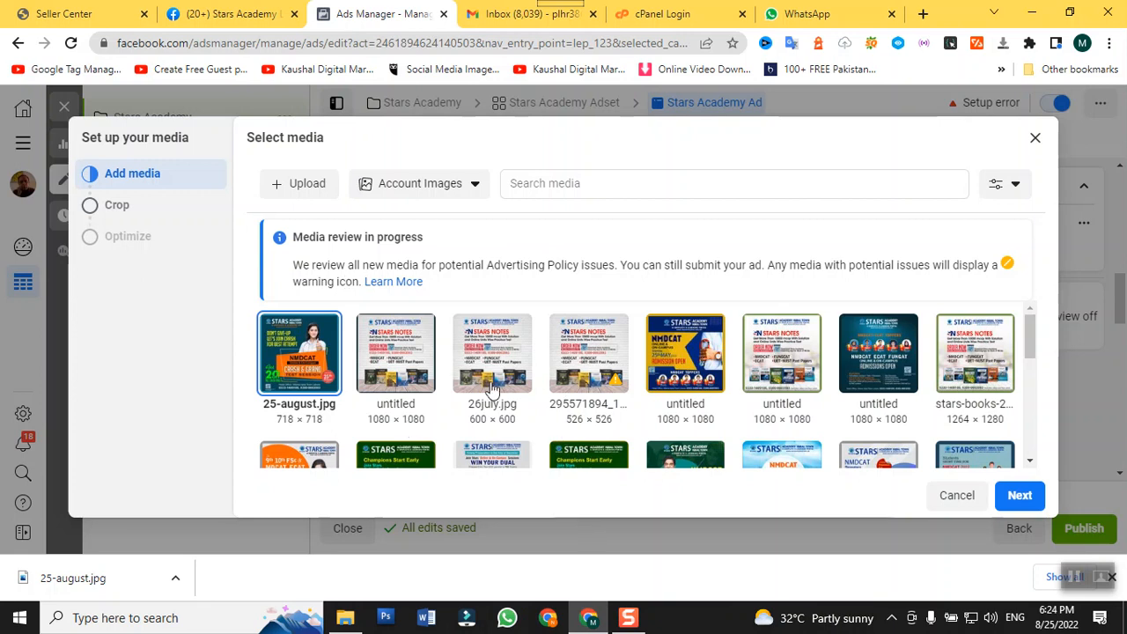
- Upload the 17-aug1 image as well and look through the account's image library
{"action": "left_click", "coordinate": [314, 190]}
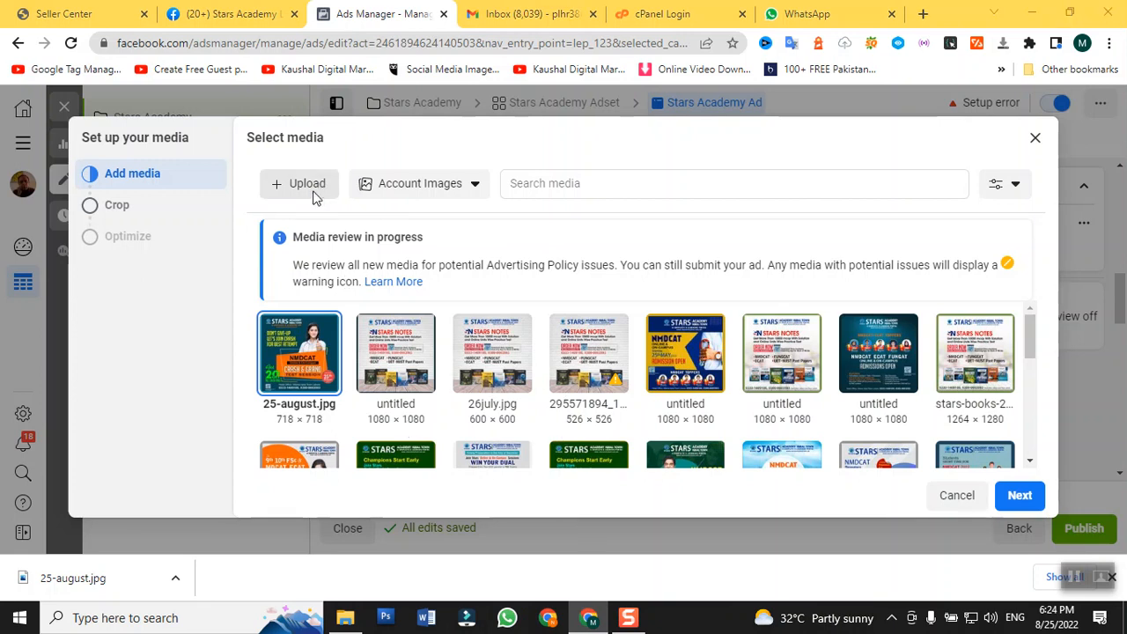
{"action": "double_click", "coordinate": [525, 322]}
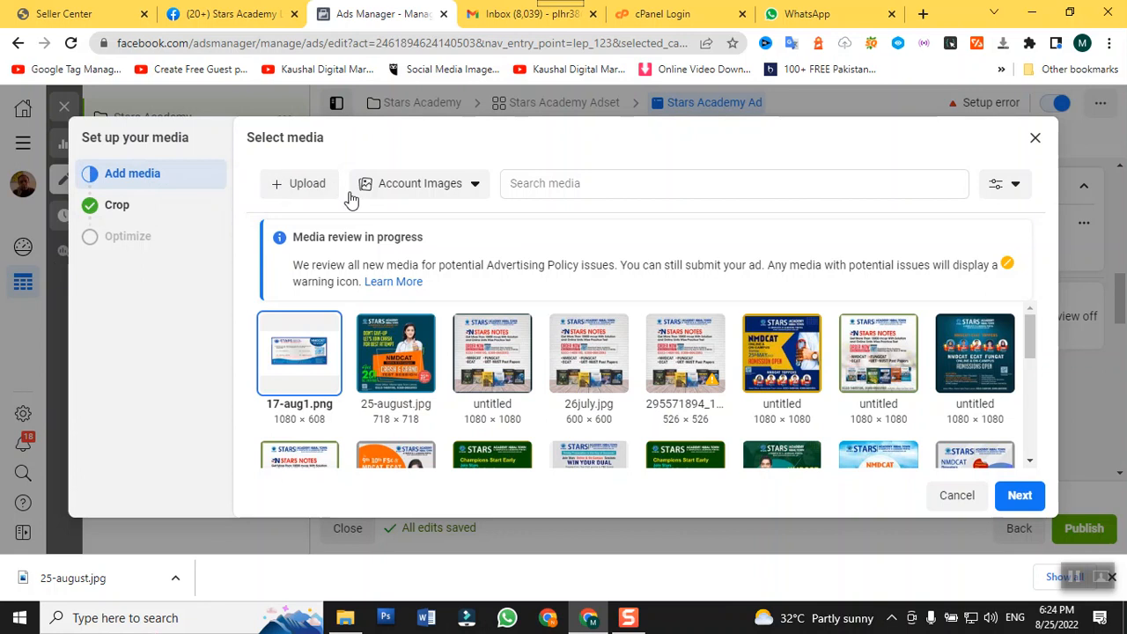
{"action": "scroll", "coordinate": [852, 343], "scroll_direction": "down", "scroll_amount": 5}
{"action": "scroll", "coordinate": [852, 344], "scroll_direction": "down", "scroll_amount": 3}
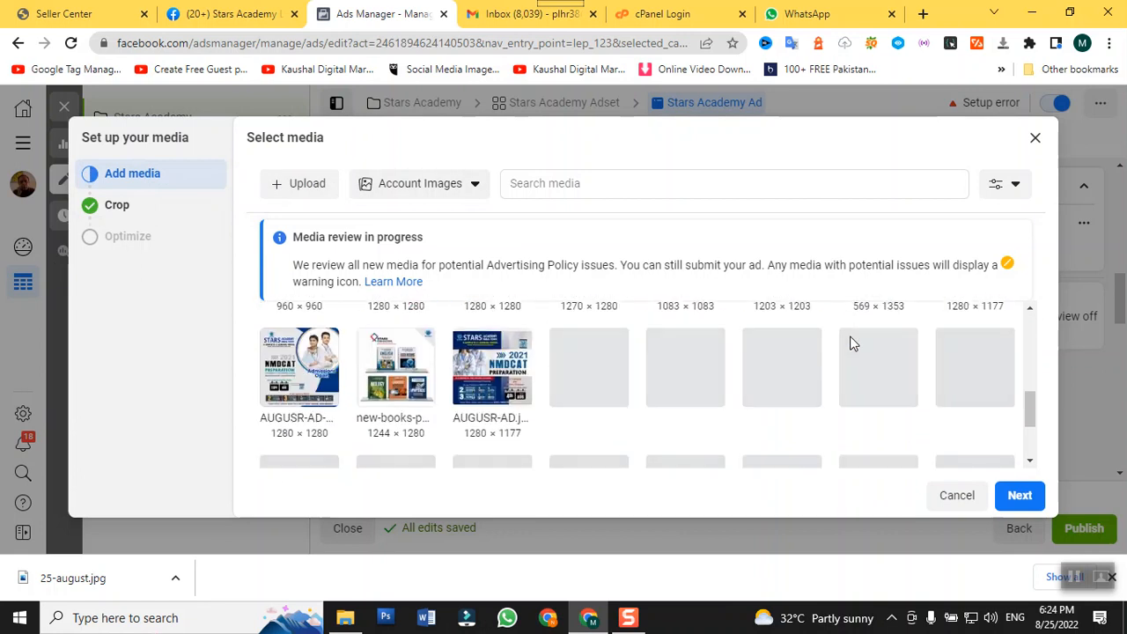
{"action": "scroll", "coordinate": [852, 344], "scroll_direction": "up", "scroll_amount": 10}
{"action": "scroll", "coordinate": [852, 343], "scroll_direction": "up", "scroll_amount": 1}
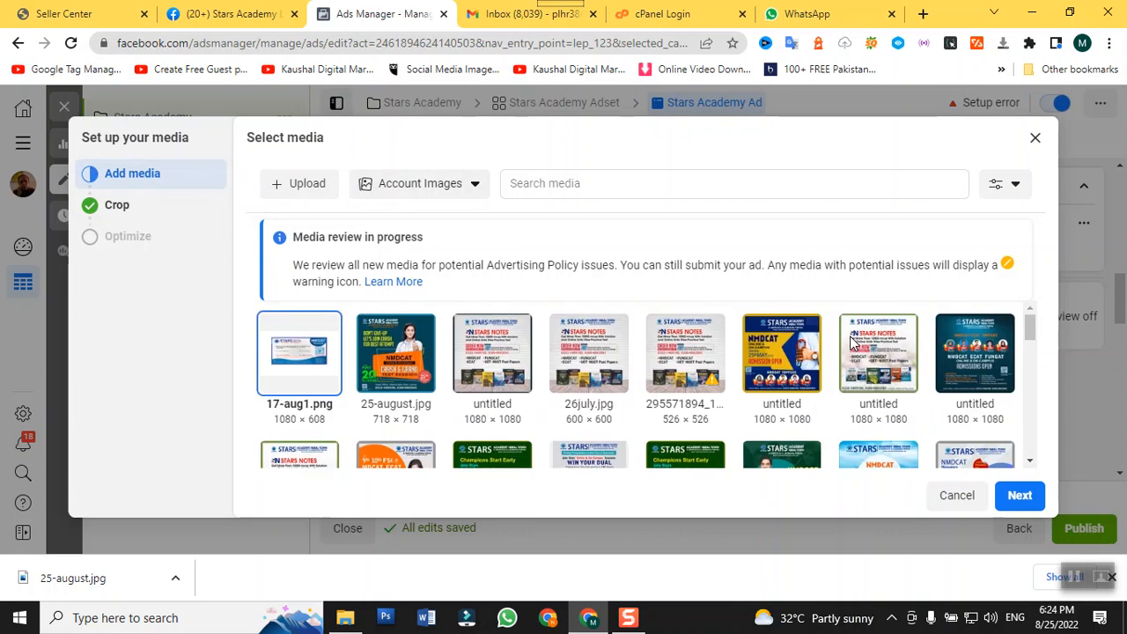
- Browse the Page Images source and return to Account Images
{"action": "left_click", "coordinate": [426, 187]}
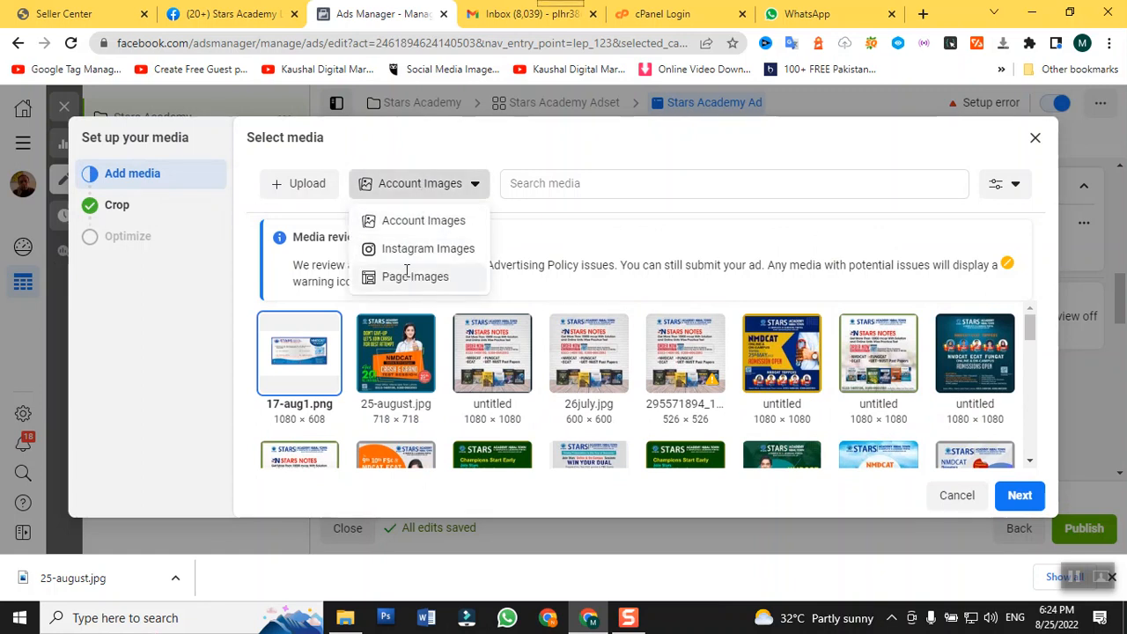
{"action": "left_click", "coordinate": [408, 278]}
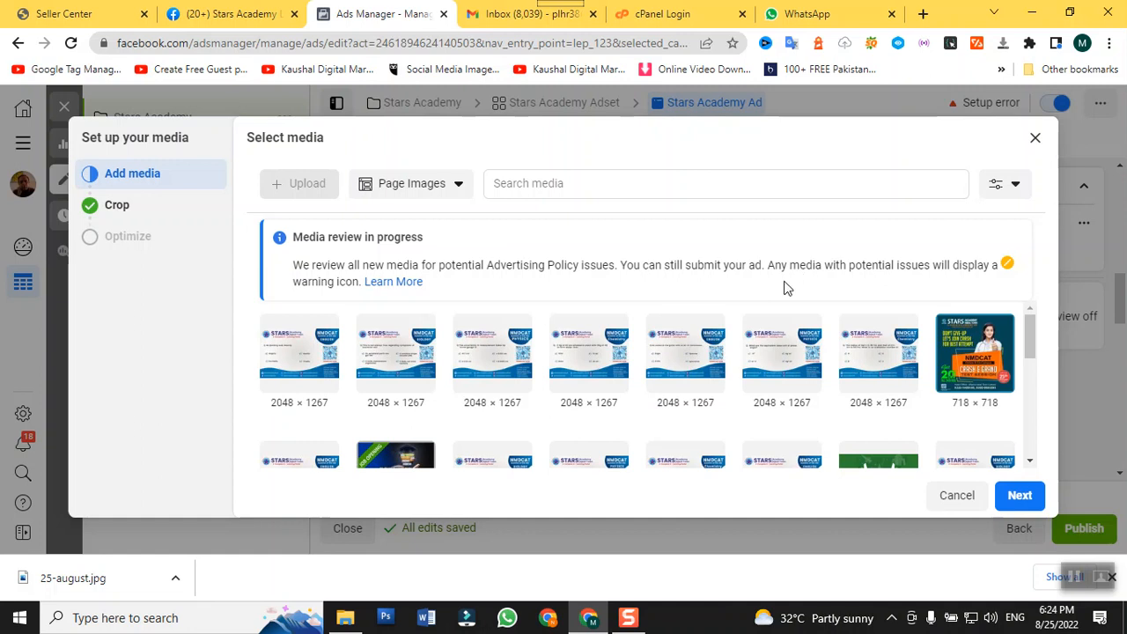
{"action": "scroll", "coordinate": [700, 384], "scroll_direction": "down", "scroll_amount": 10}
{"action": "left_click", "coordinate": [445, 197]}
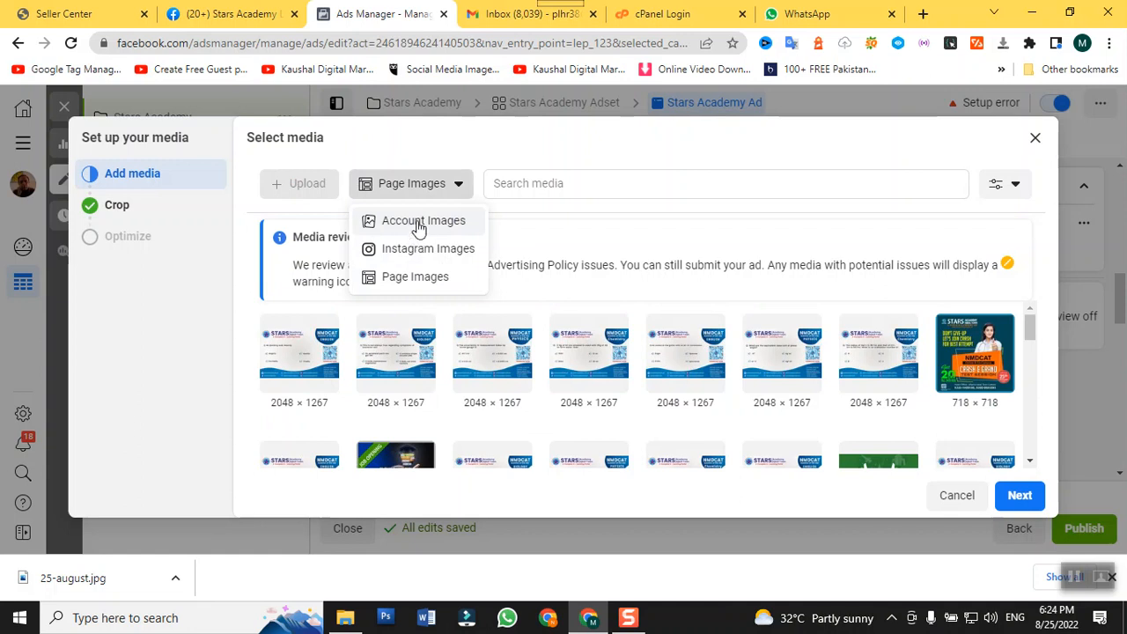
{"action": "left_click", "coordinate": [414, 226]}
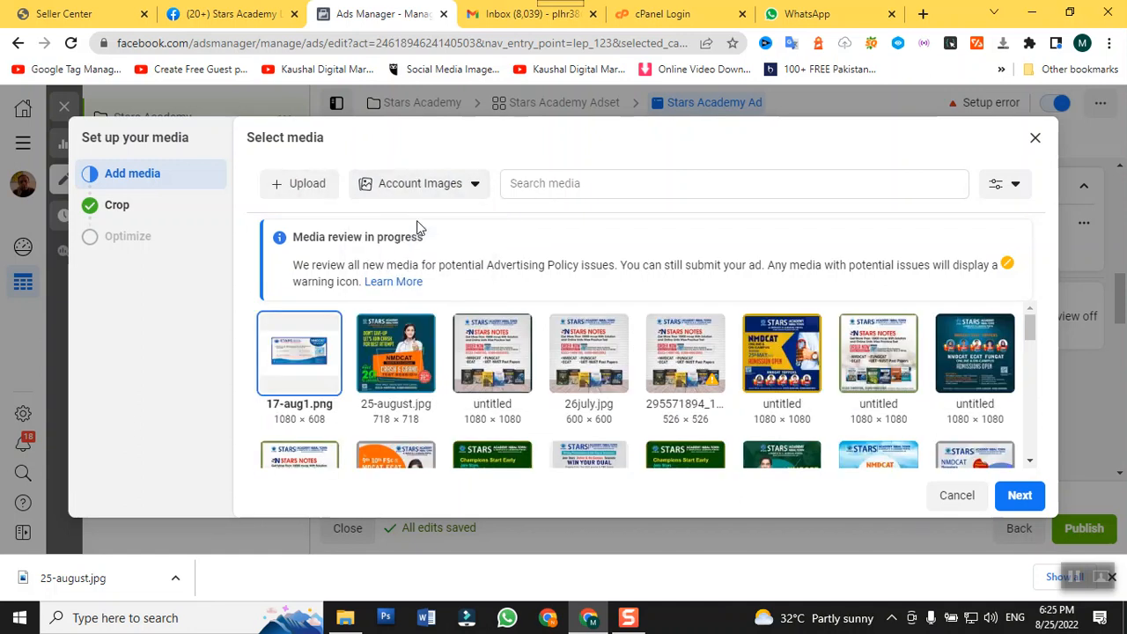
{"action": "left_click", "coordinate": [294, 187]}
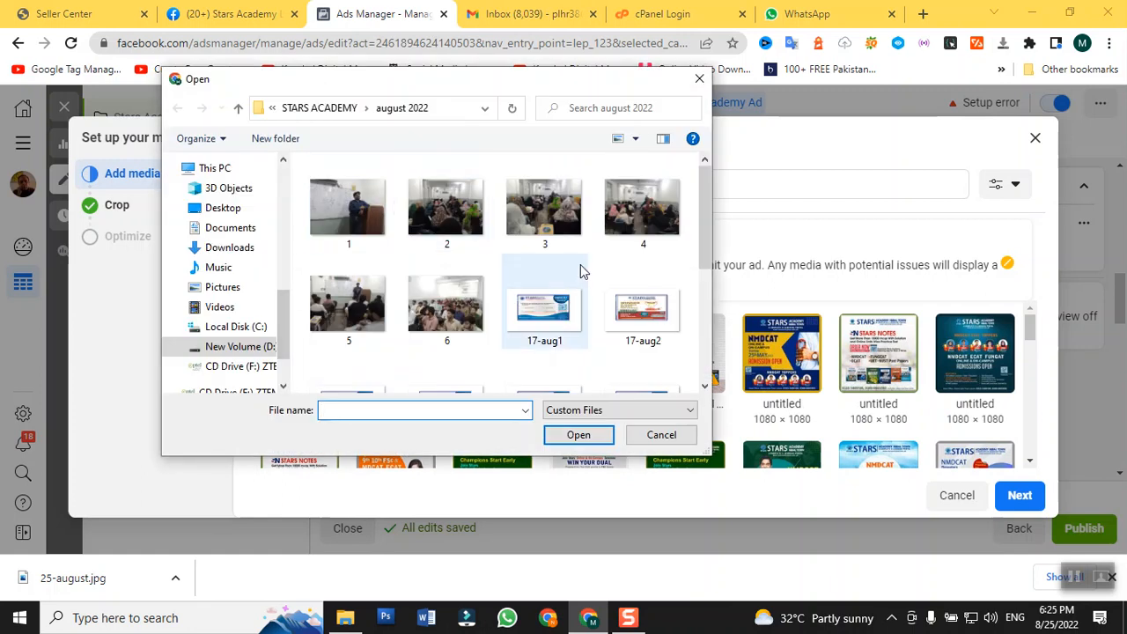
{"action": "left_click_drag", "start_coordinate": [705, 211], "coordinate": [663, 117]}
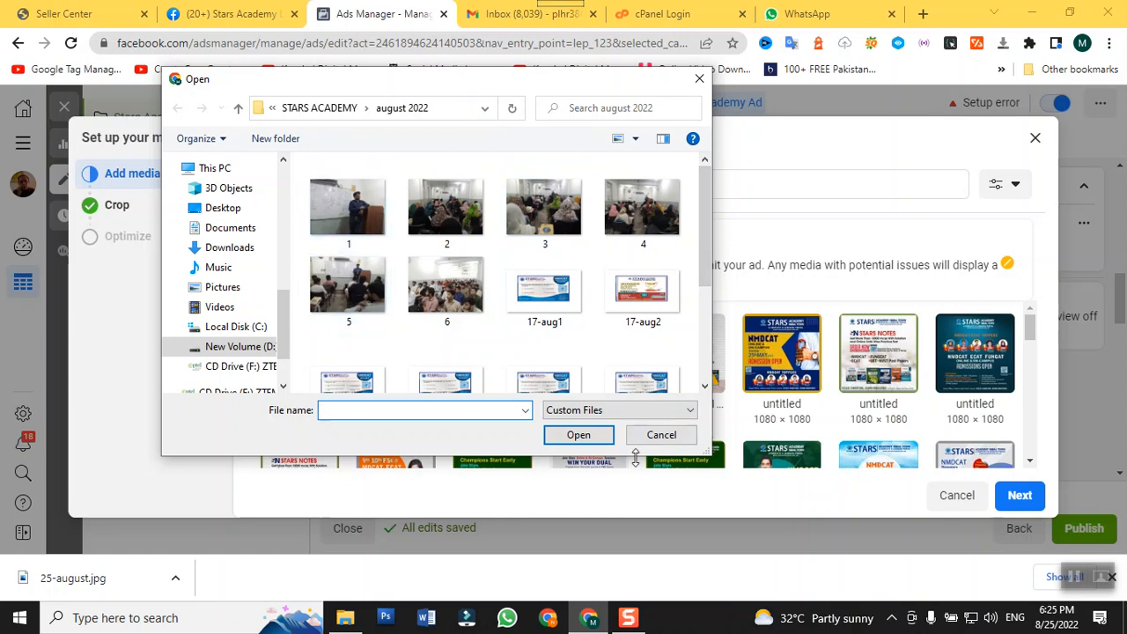
{"action": "left_click", "coordinate": [665, 436]}
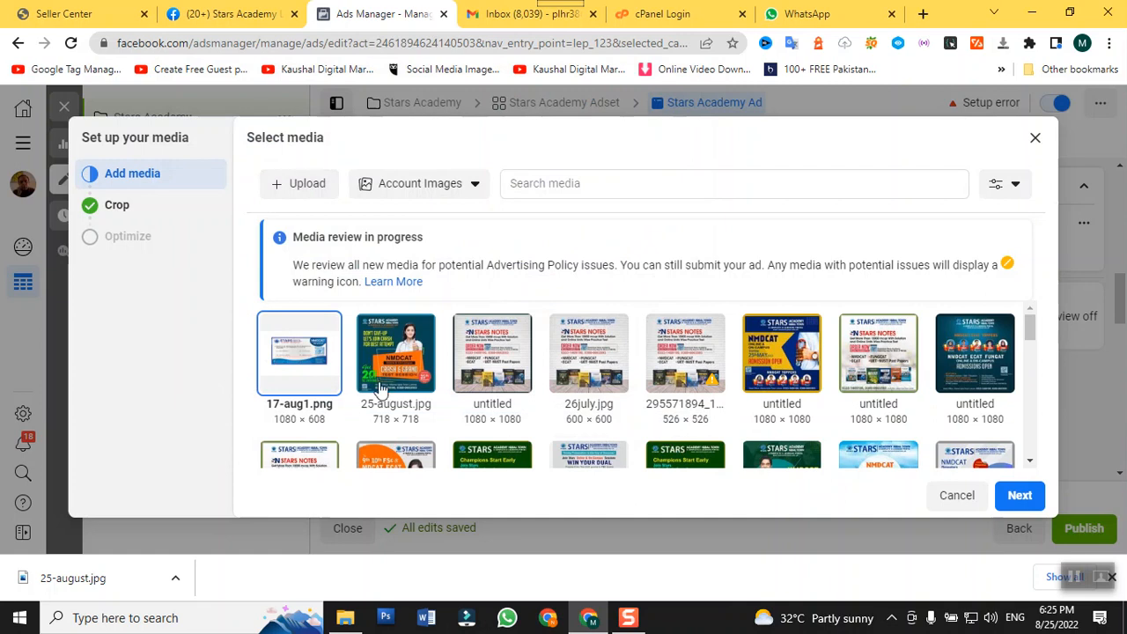
- Select 25-august.jpg as the ad image and proceed to the crop settings for placements
{"action": "mouse_move", "coordinate": [371, 381]}
{"action": "left_click", "coordinate": [407, 382]}
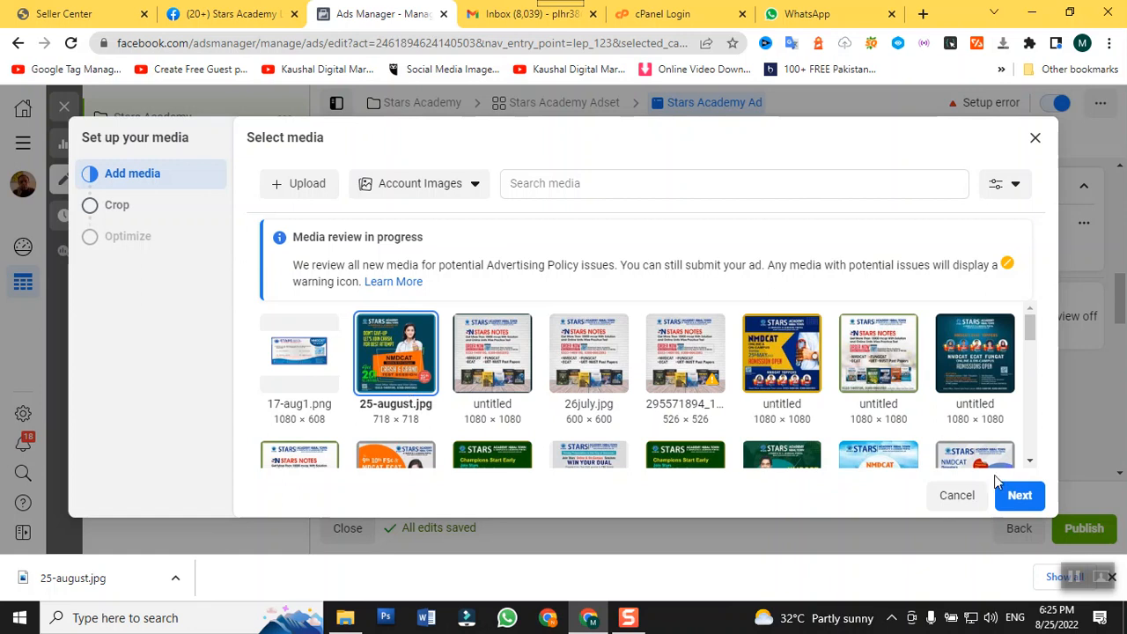
{"action": "left_click", "coordinate": [1020, 495]}
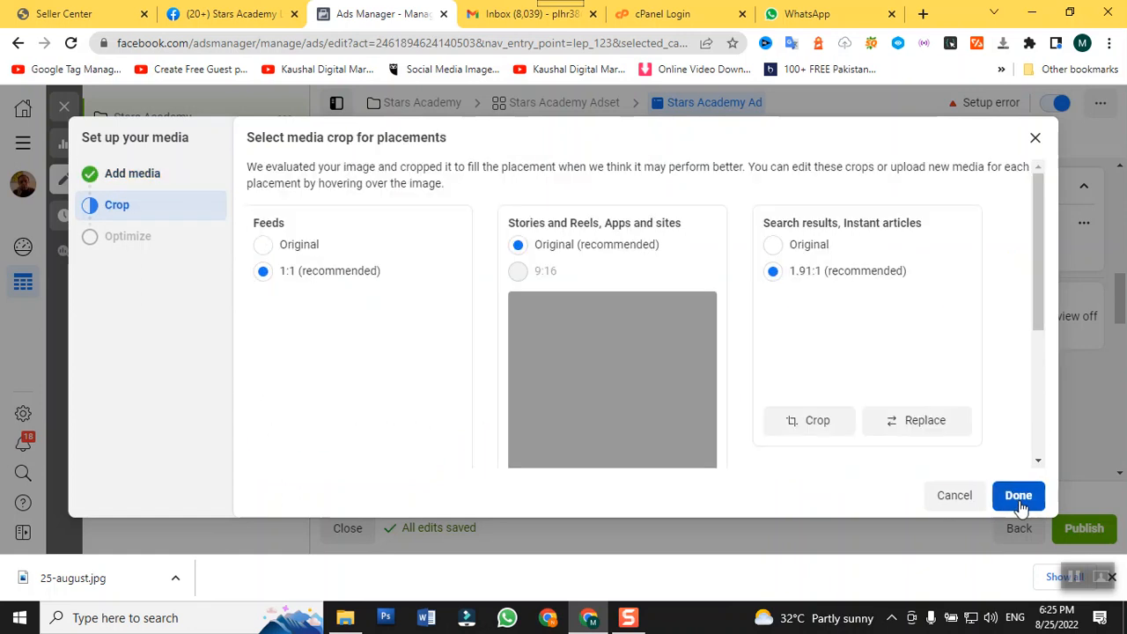